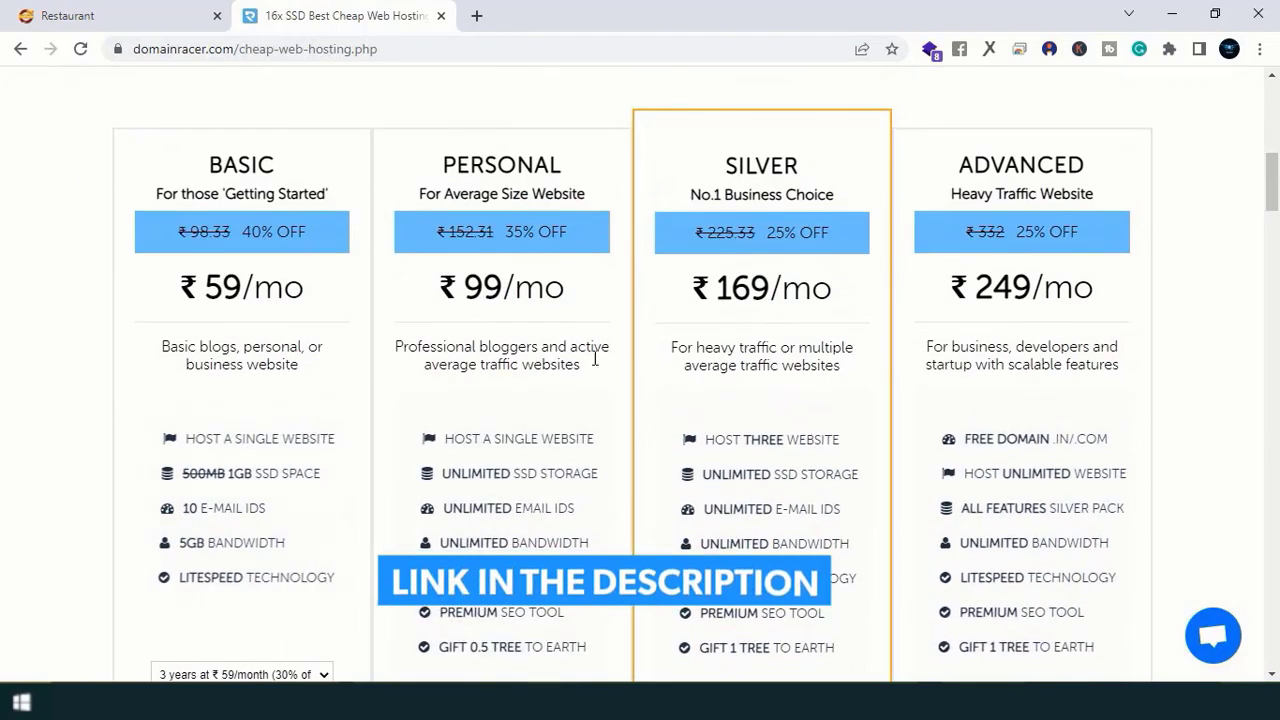
scroll(628, 362, "up", 10)
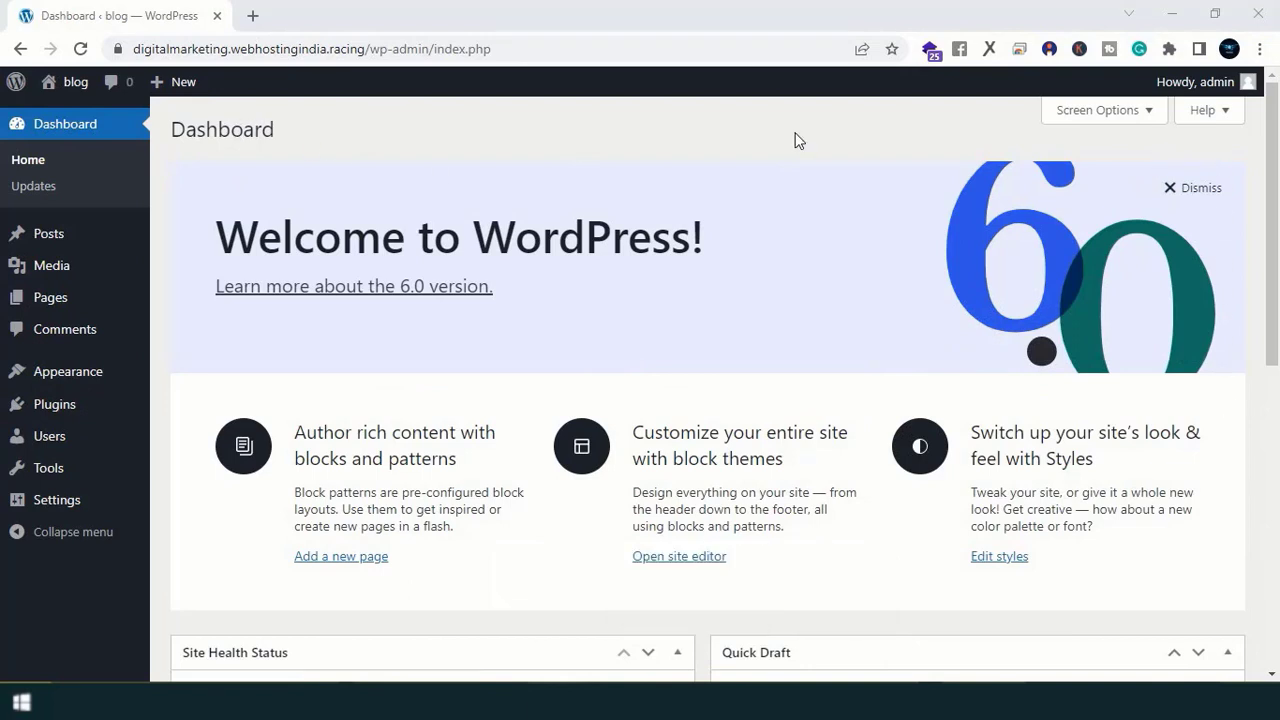
Step: Open the blog's live site in a new browser tab and view its home page
mouse_move(74, 87)
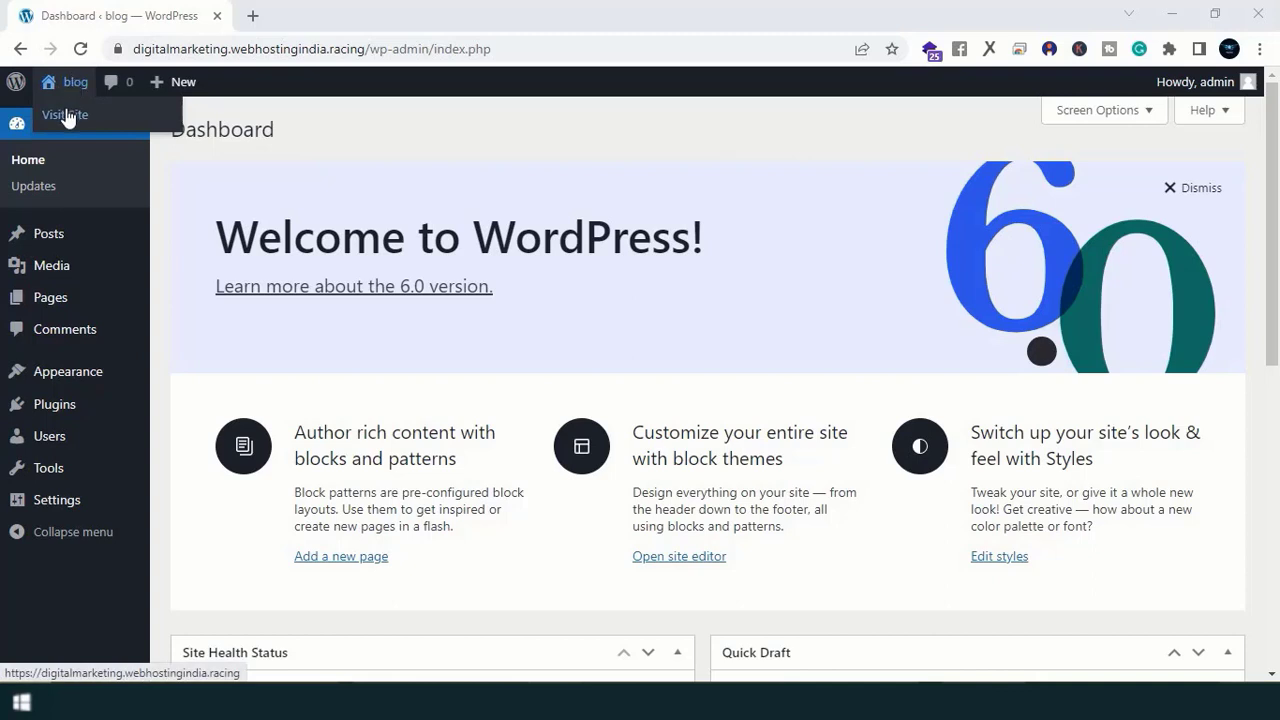
right_click(72, 119)
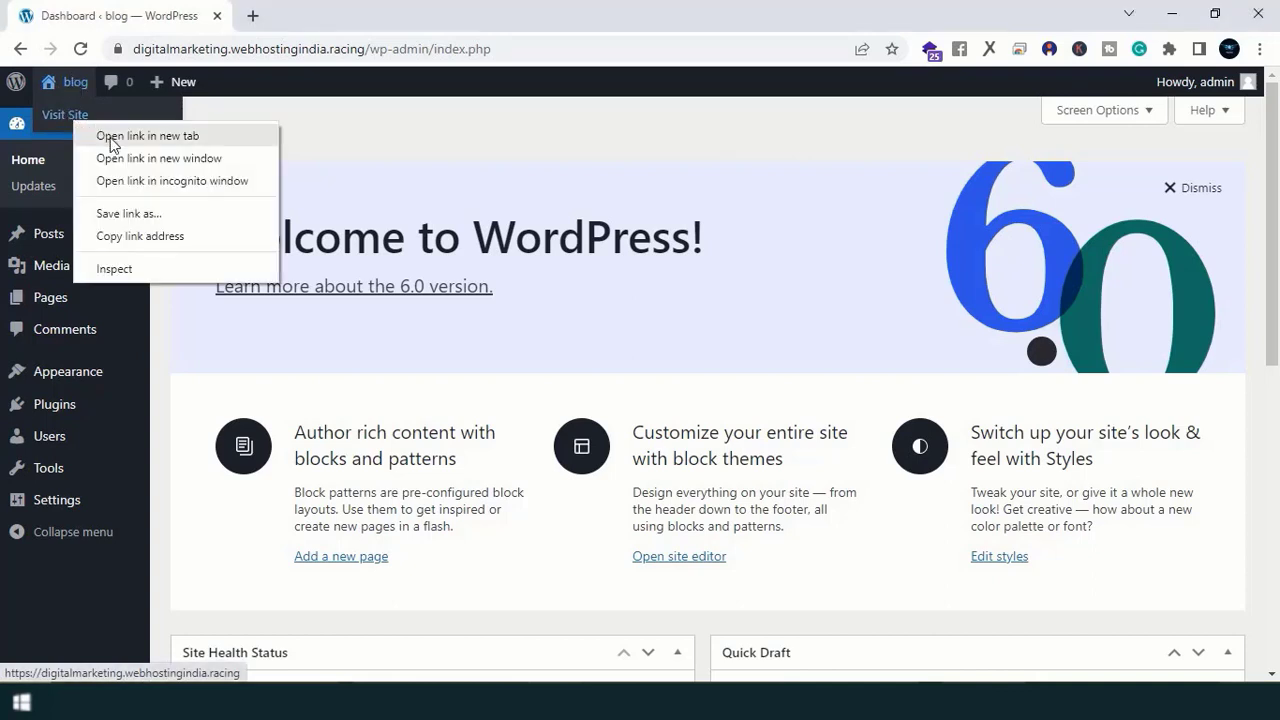
left_click(138, 136)
left_click(349, 20)
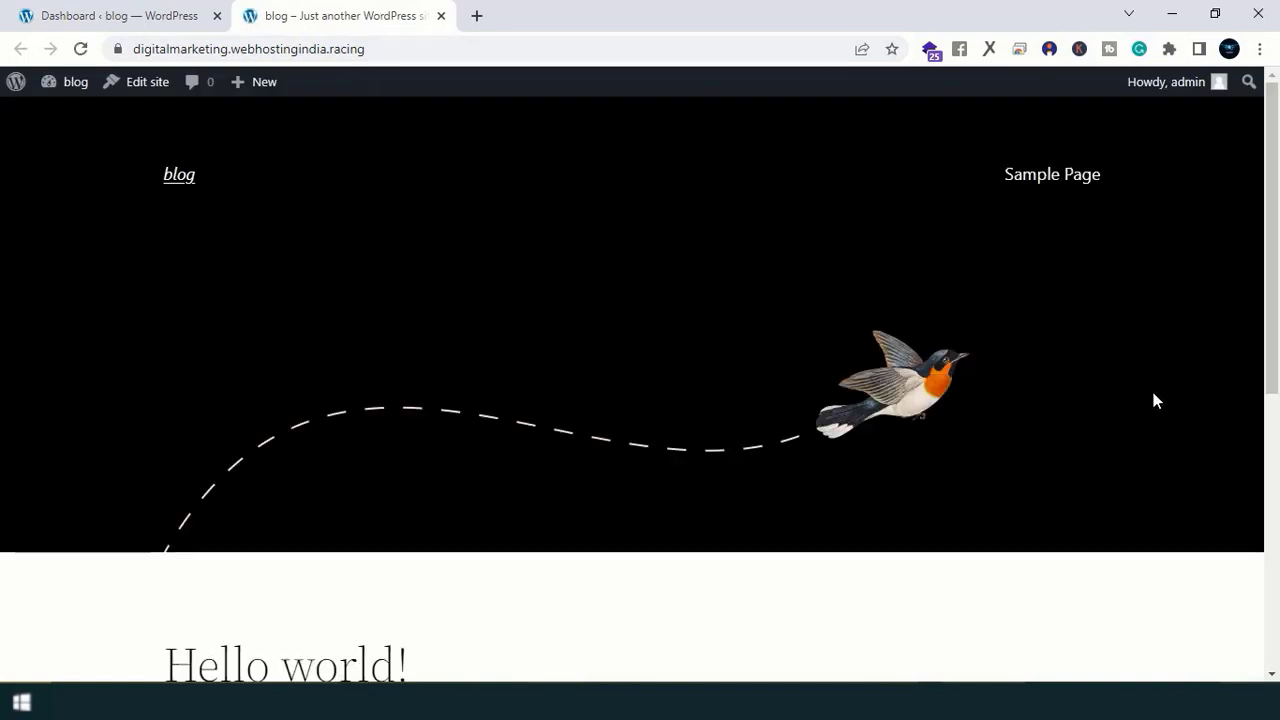
Step: Return to the WordPress dashboard, search new plugins for "astra" and install Starter Templates and Astra Widgets
left_click(110, 17)
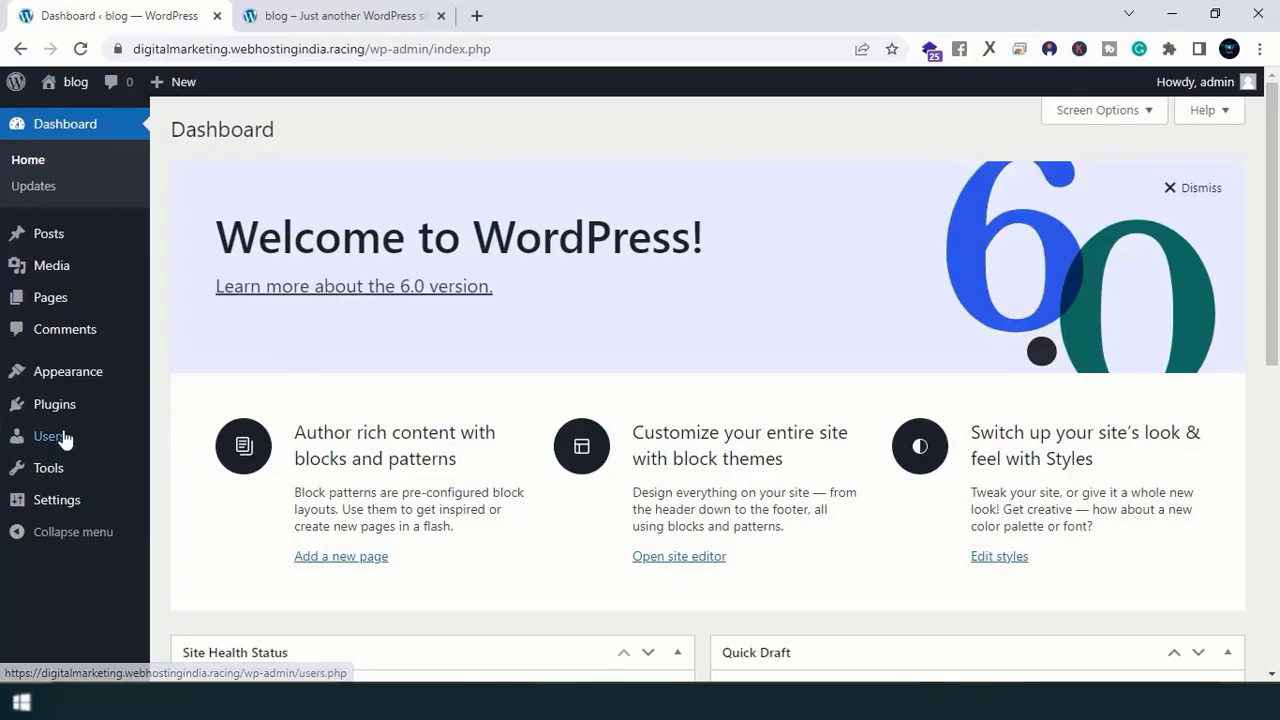
mouse_move(47, 413)
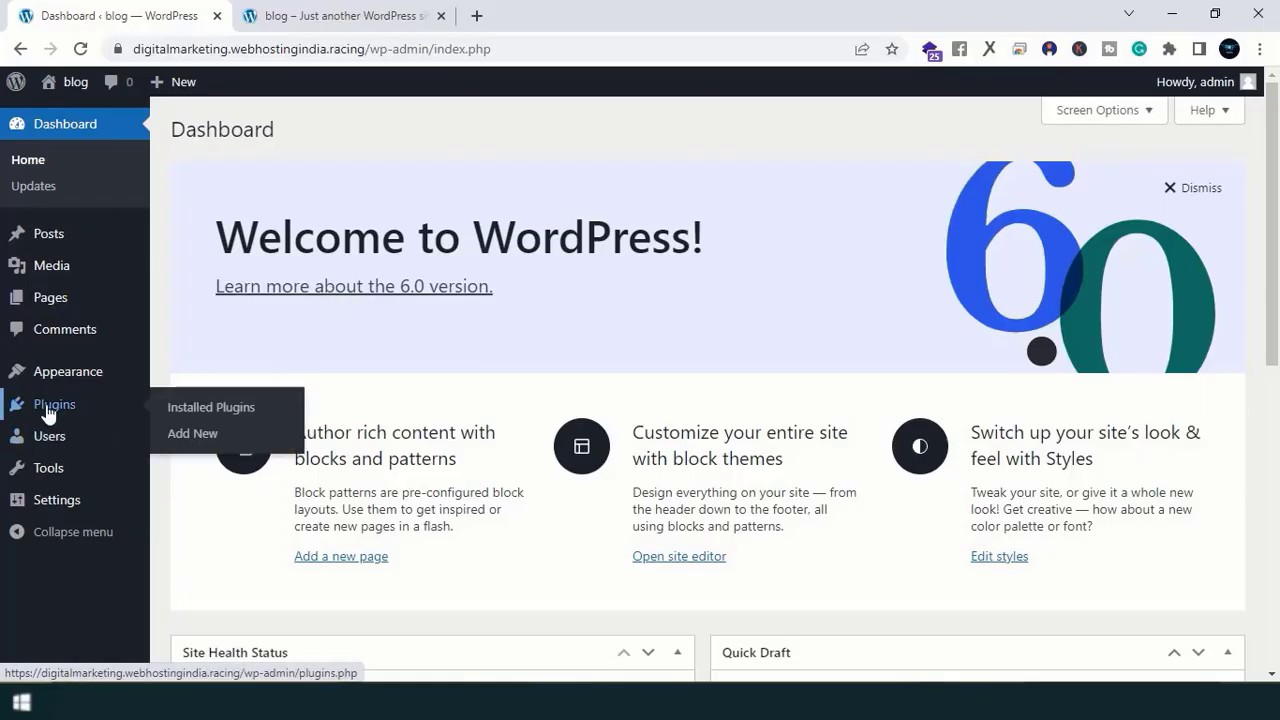
left_click(185, 431)
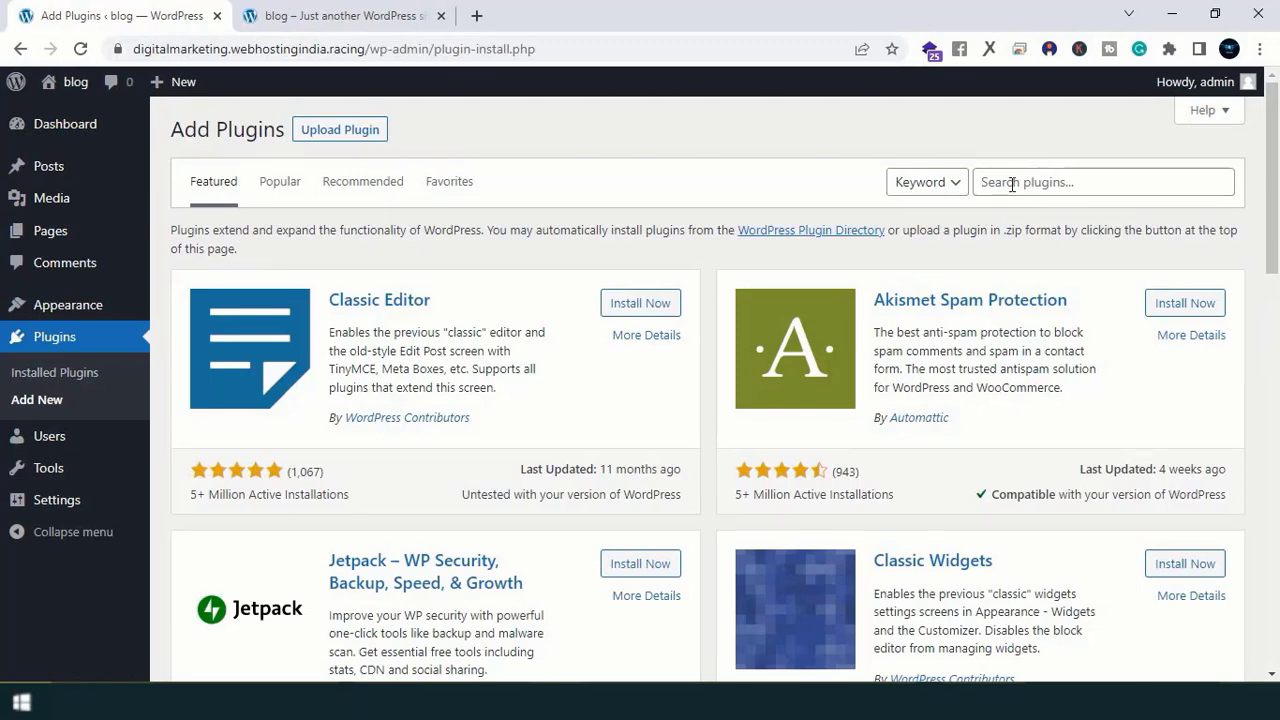
left_click(1012, 184)
type("astra")
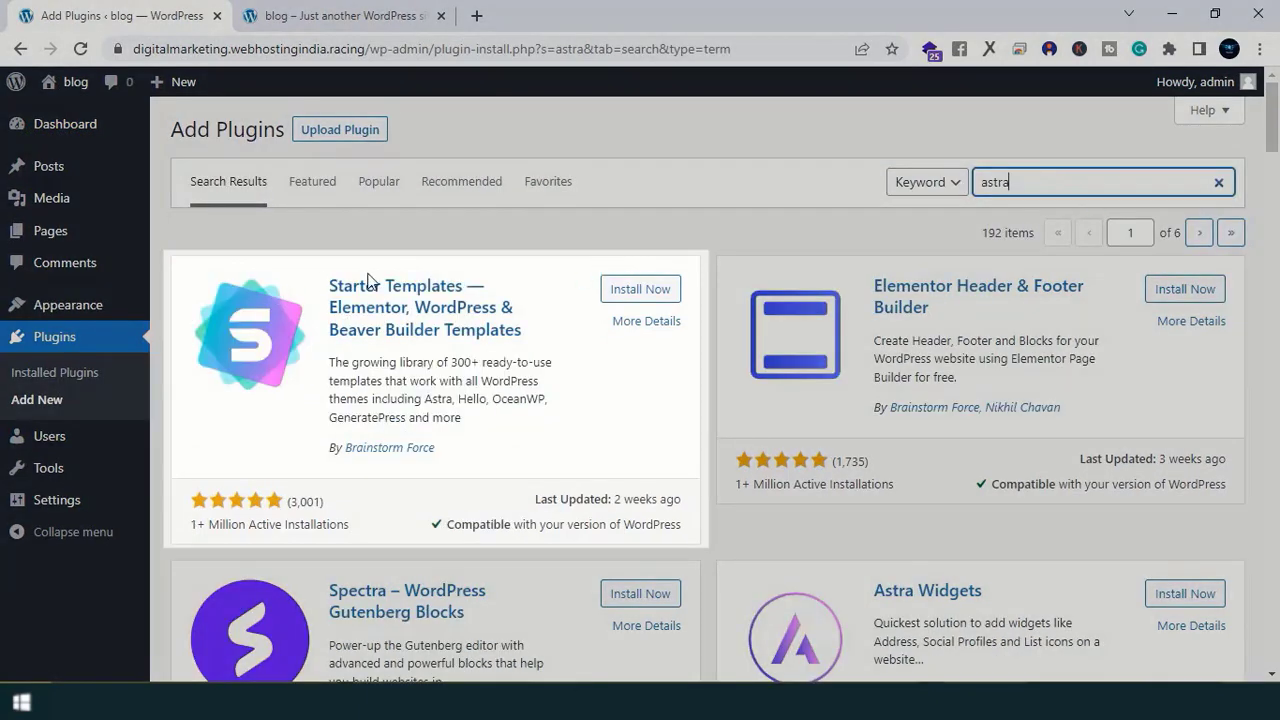
left_click(633, 290)
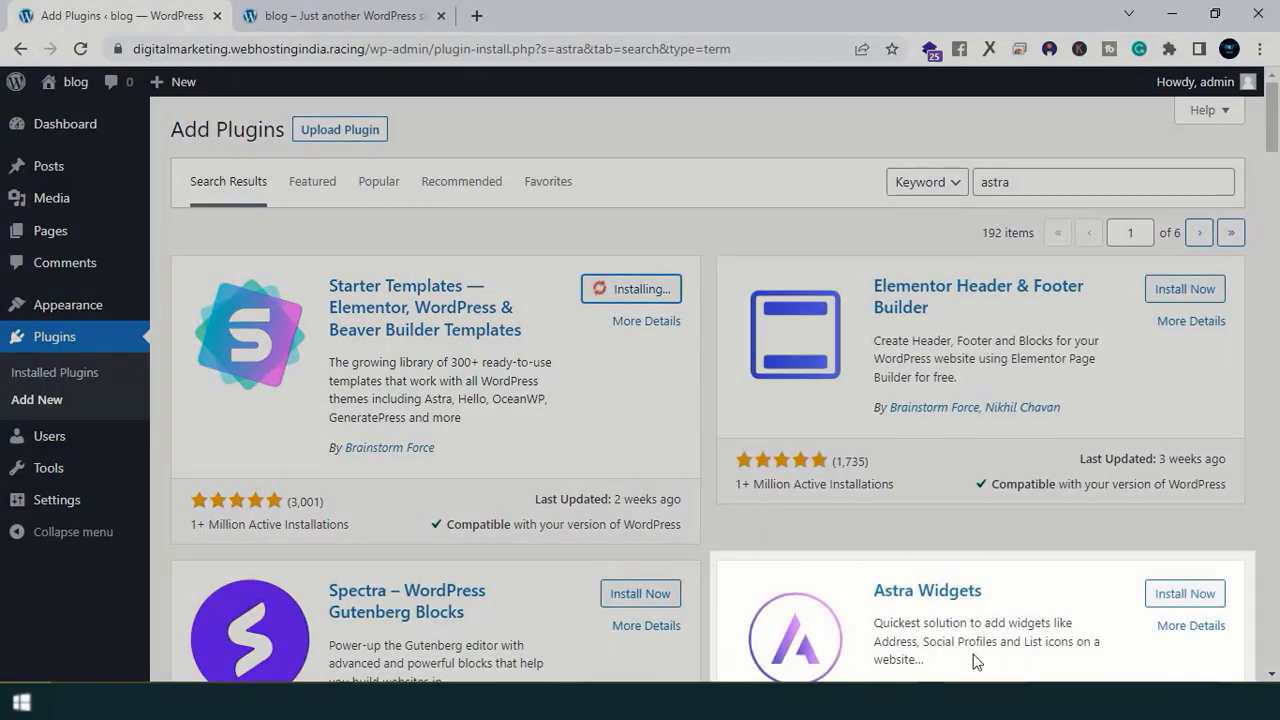
left_click(1185, 594)
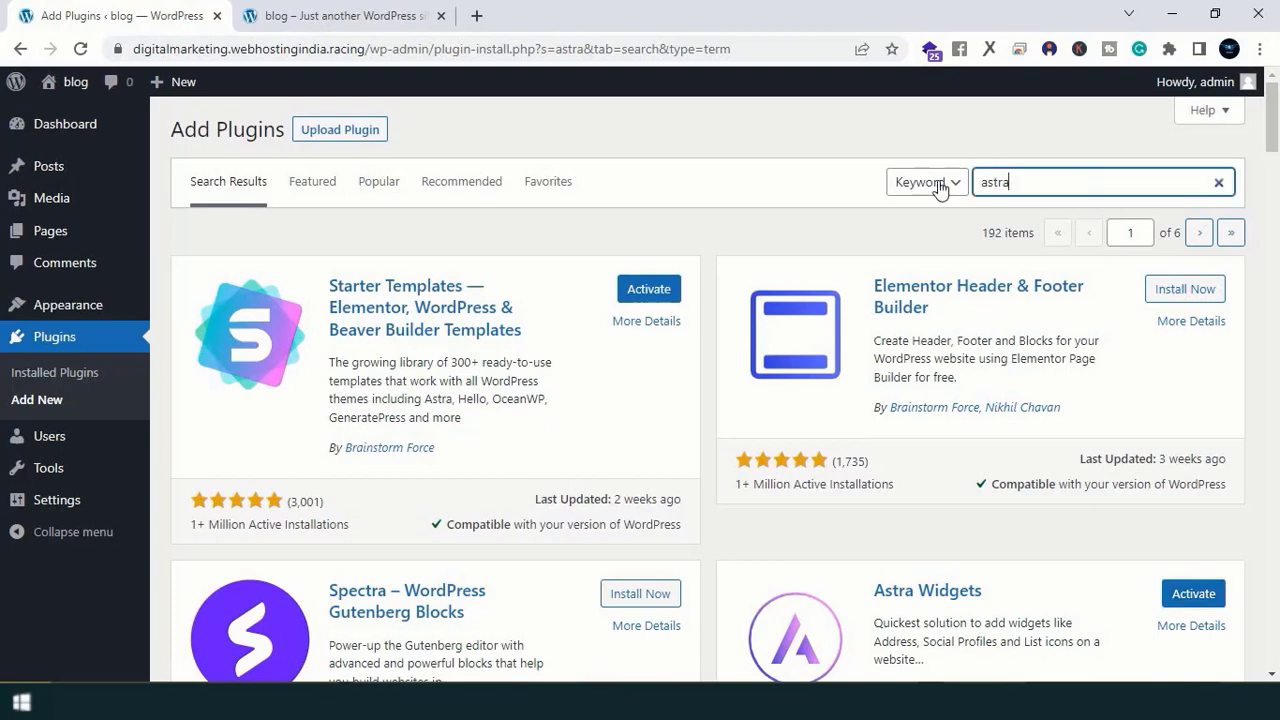
Step: Search the plugins for "wpforms lite" and install Contact Form by WPForms
left_click(1116, 183)
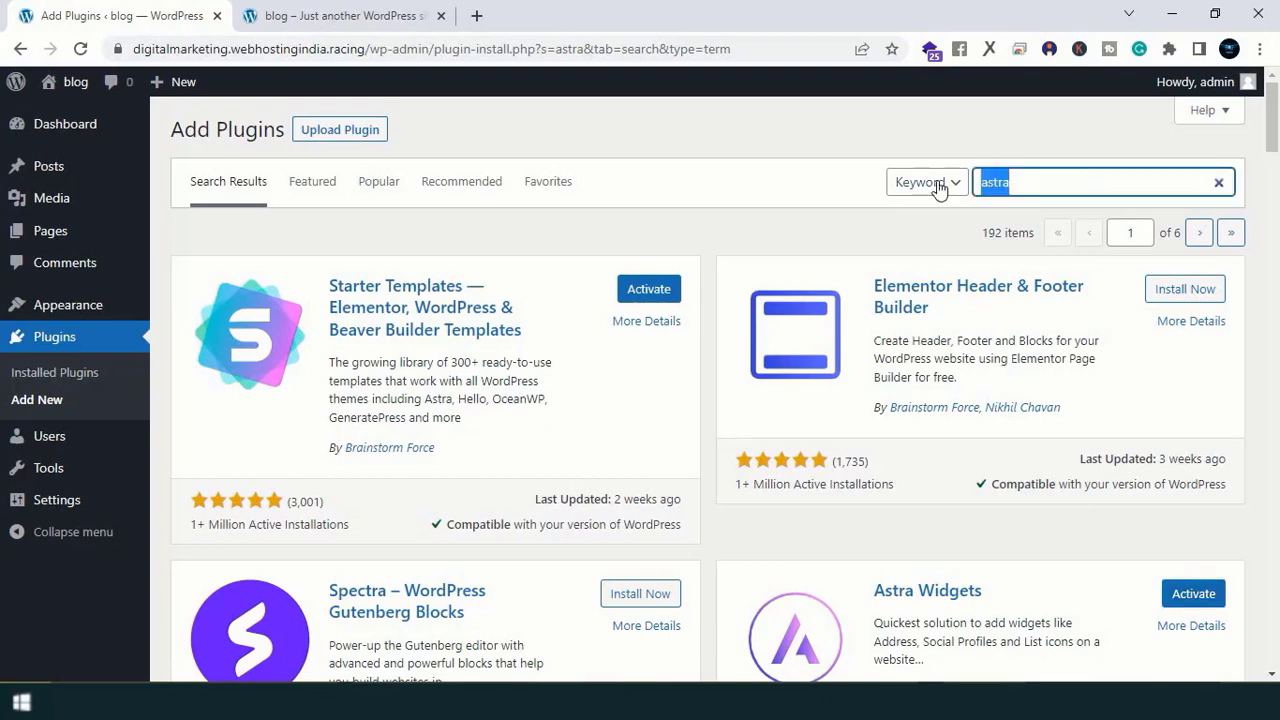
key("ctrl+a")
type("w")
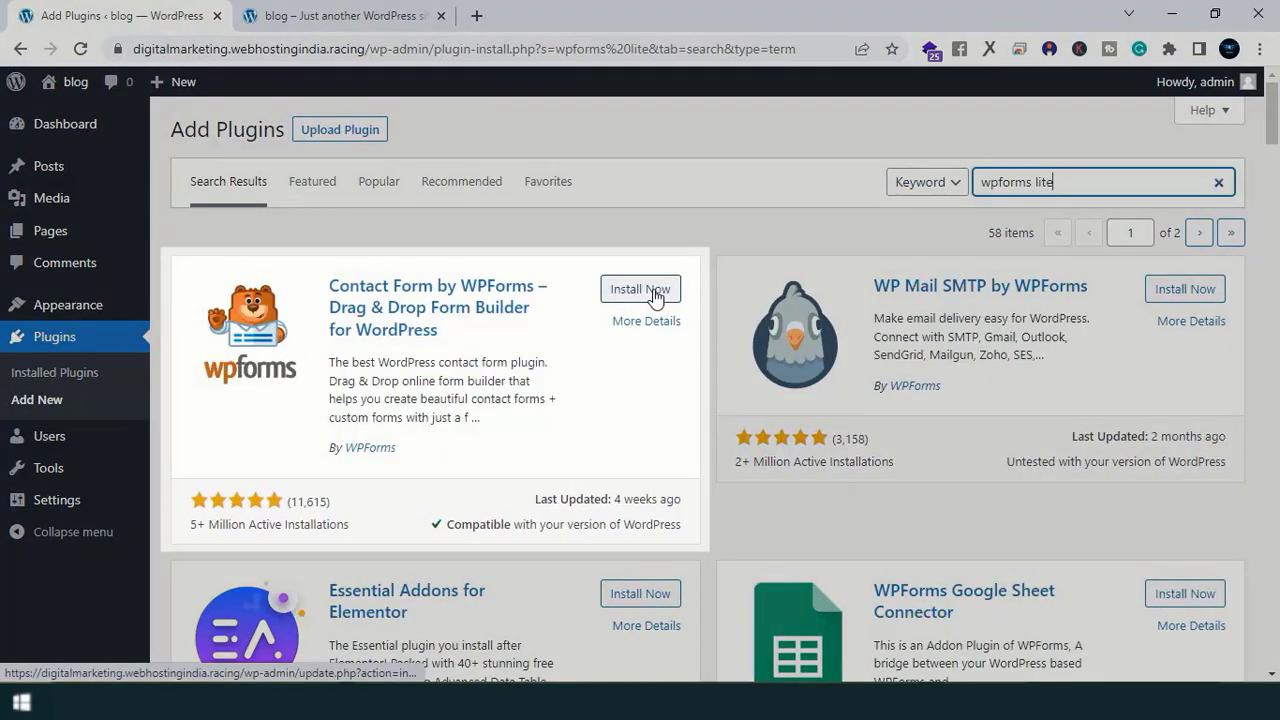
left_click(650, 290)
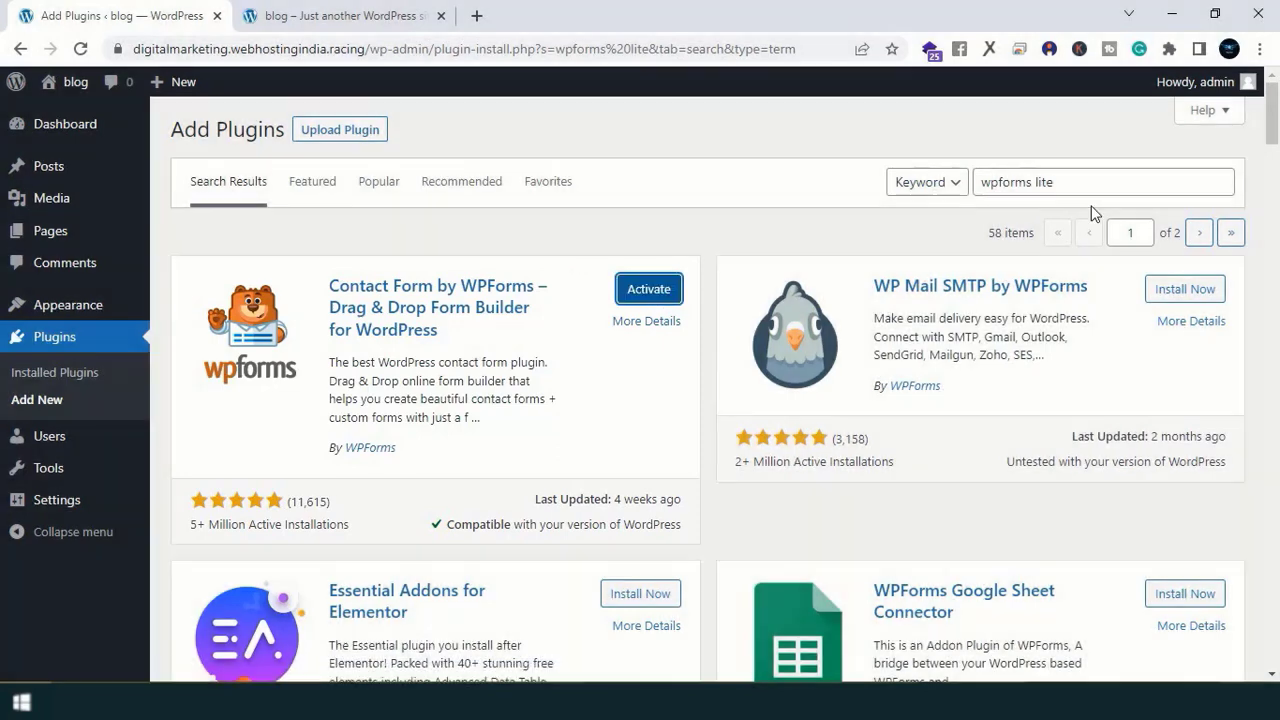
Step: Search the plugins for "elementor" and install Elementor Website Builder
left_click(1092, 186)
key("ctrl+a")
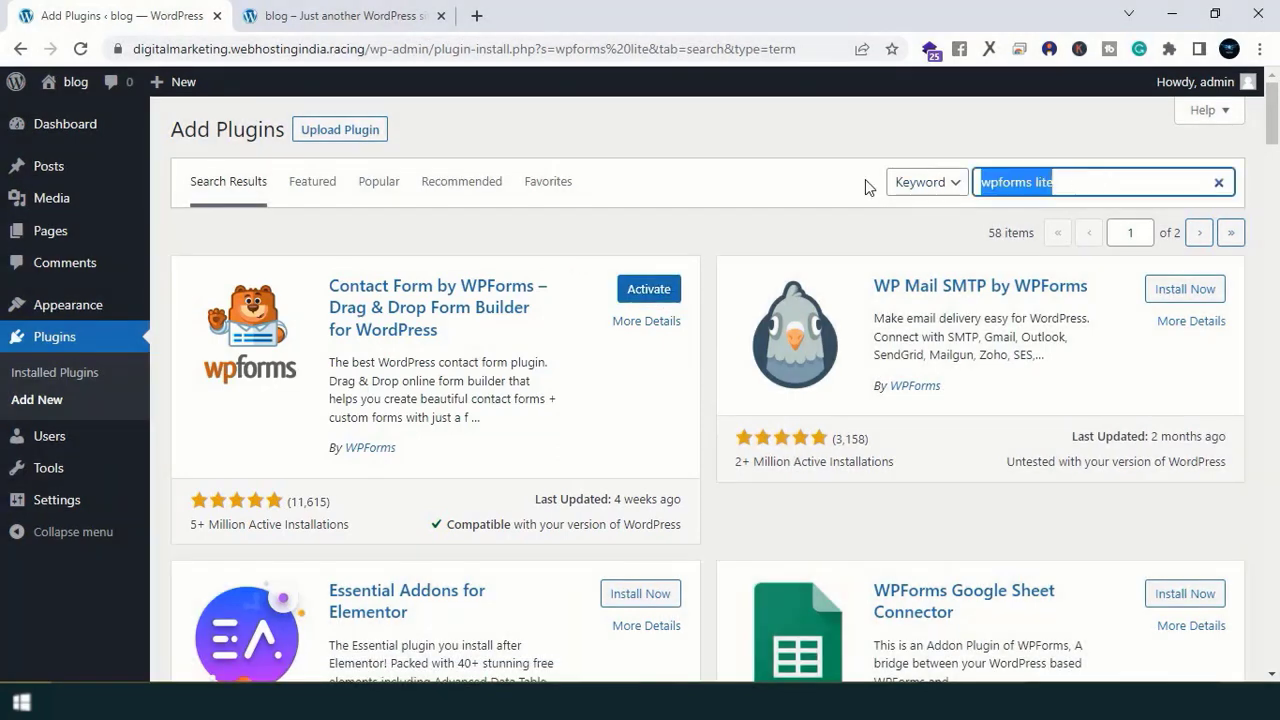
type("elementor")
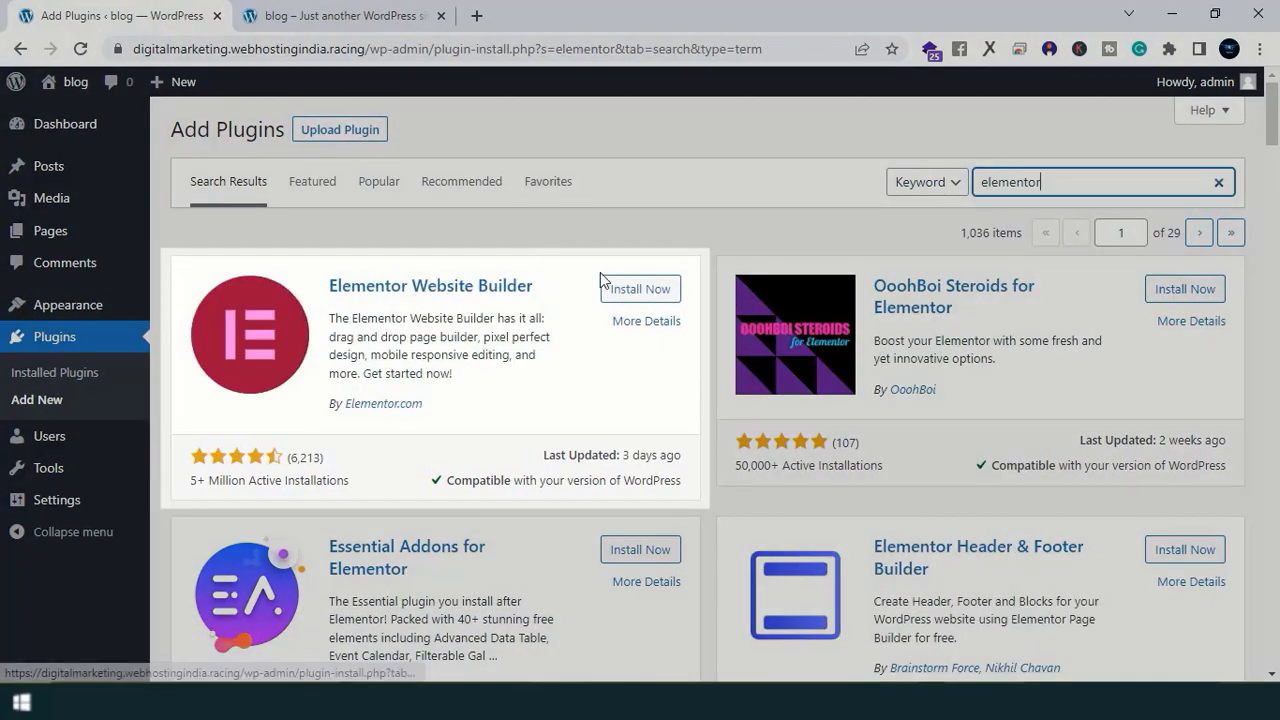
left_click(638, 292)
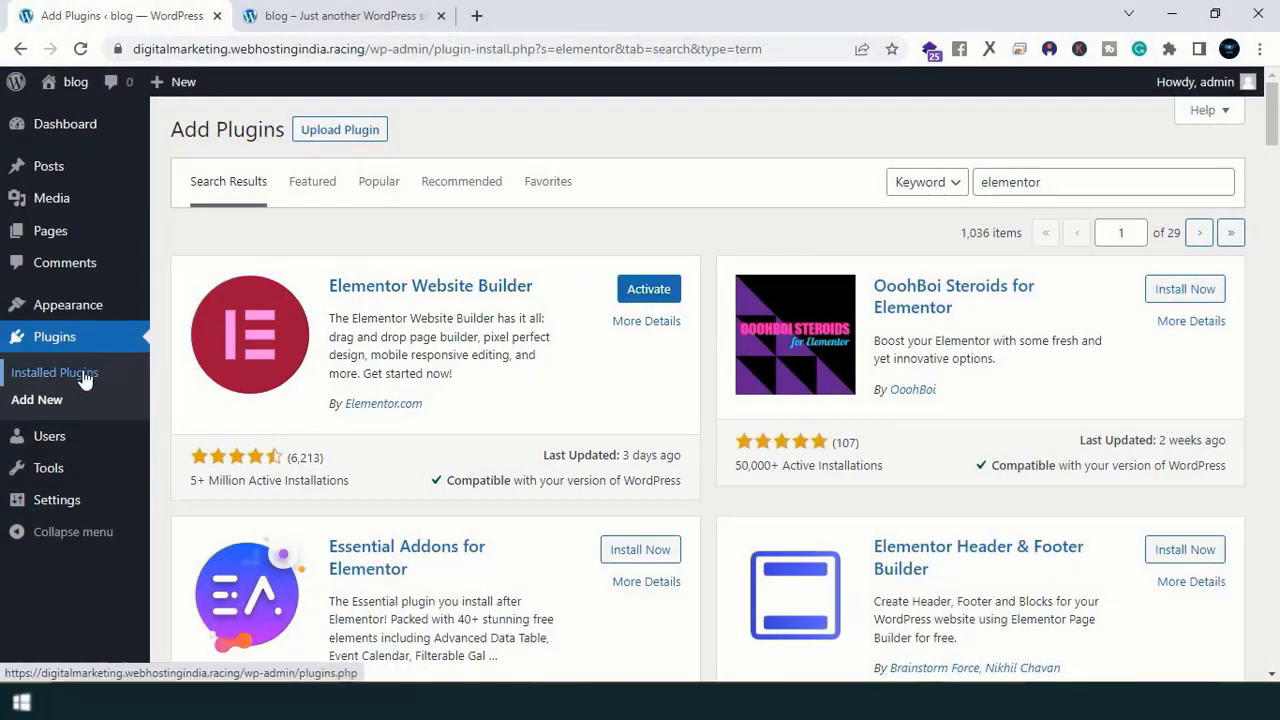
Step: Activate all installed plugins at once with a bulk action
left_click(86, 376)
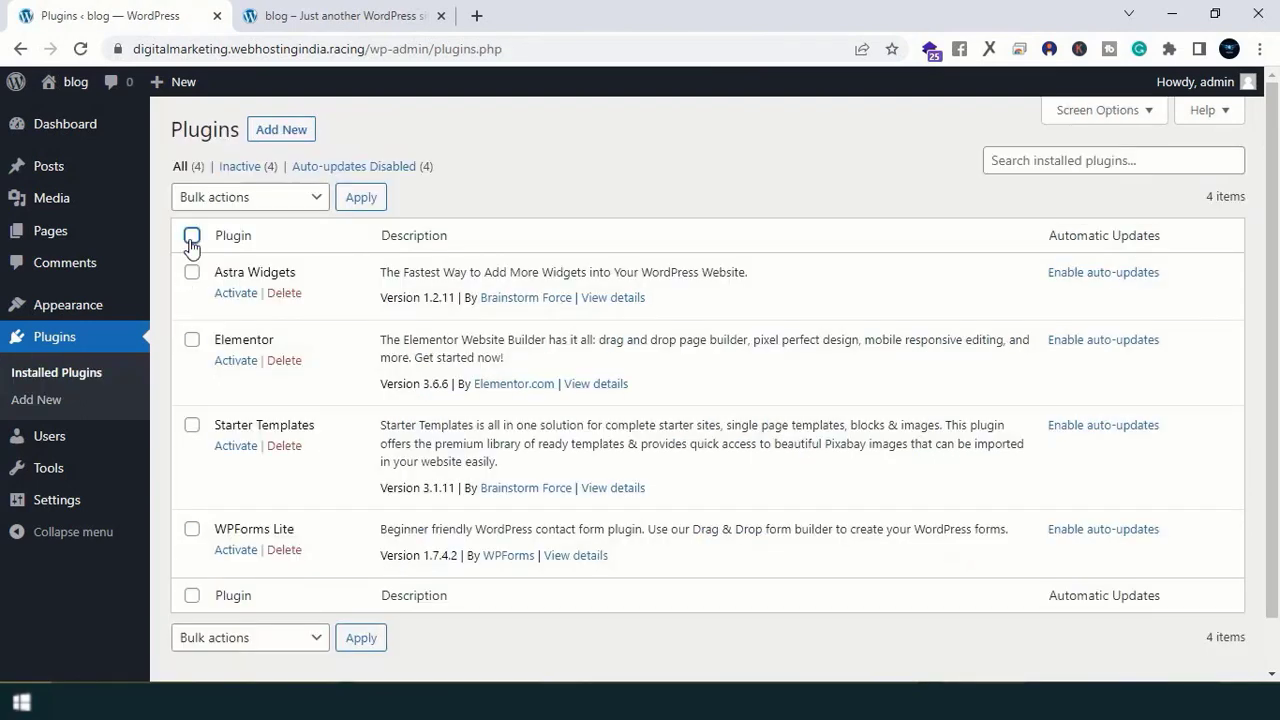
left_click(192, 237)
left_click(268, 206)
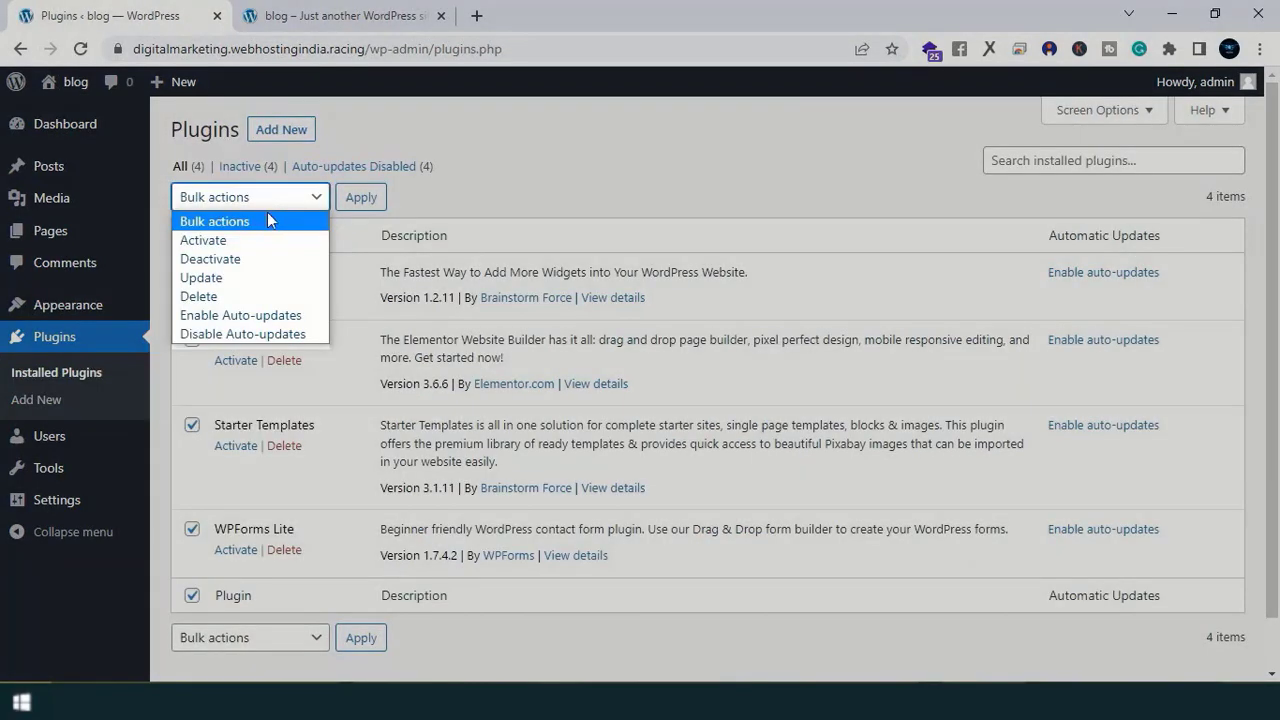
left_click(257, 240)
left_click(343, 205)
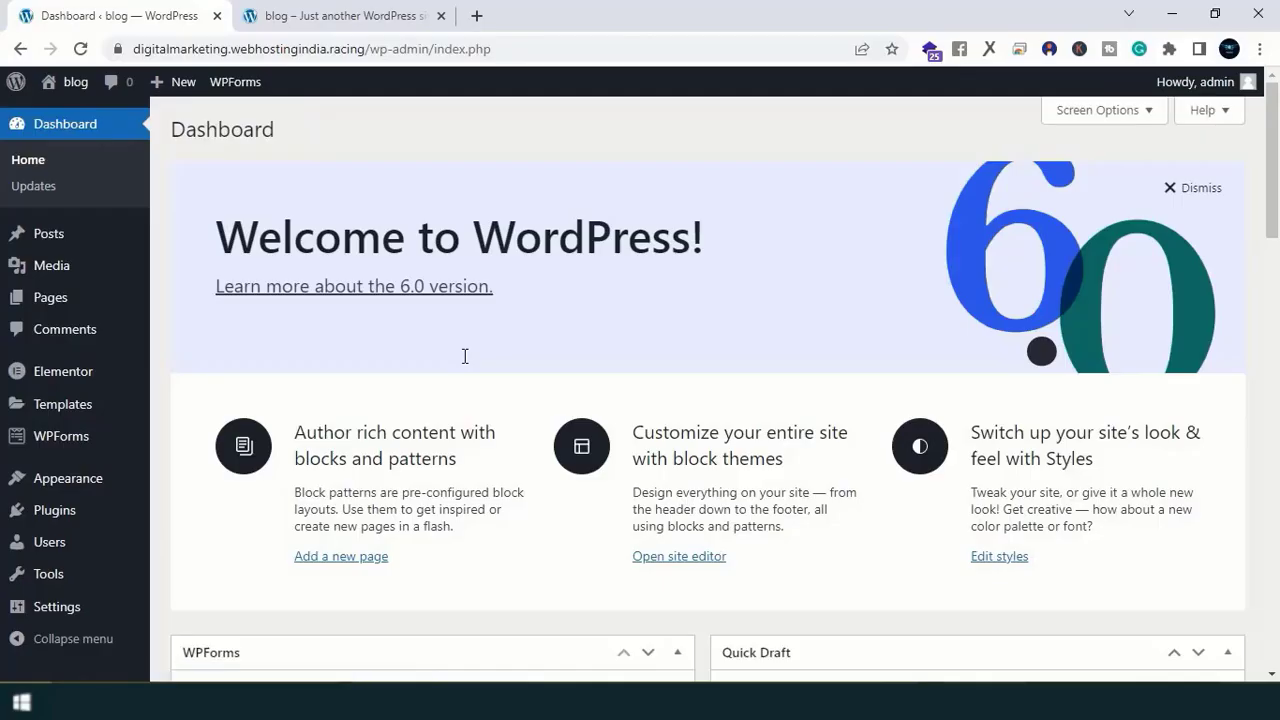
Step: Search the new themes for "astra", then install and activate the Astra theme
mouse_move(78, 480)
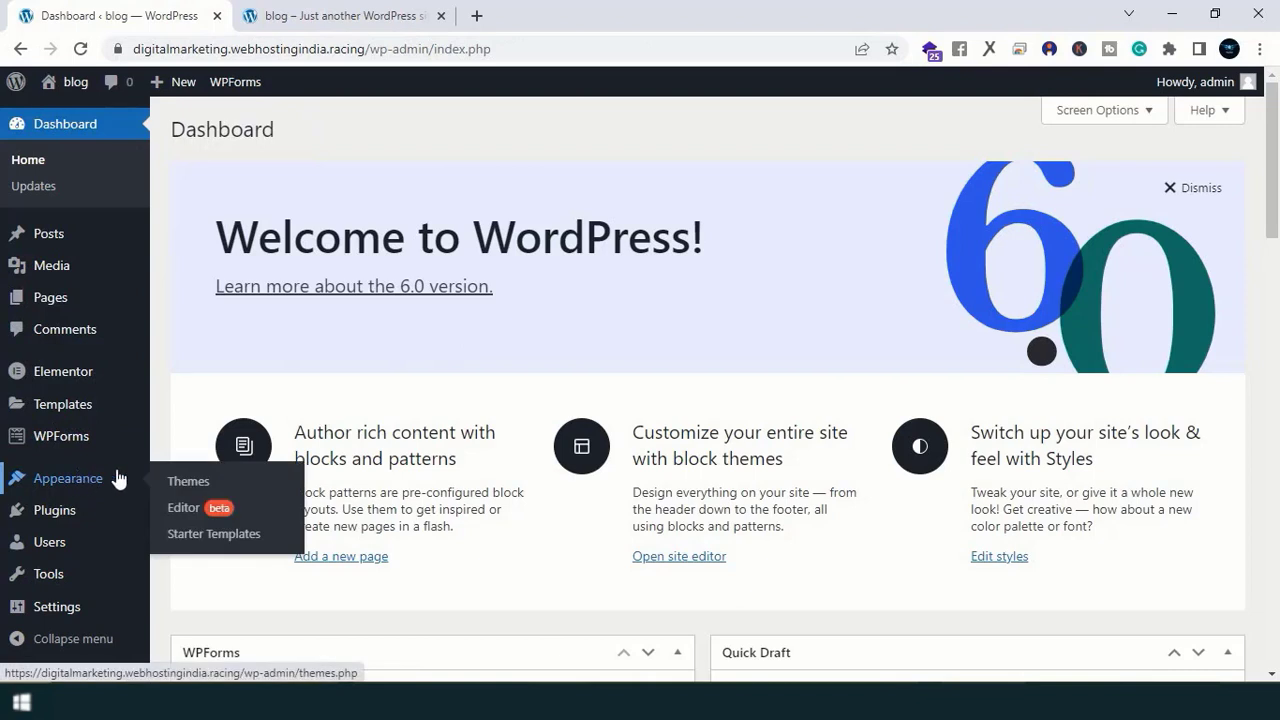
left_click(200, 486)
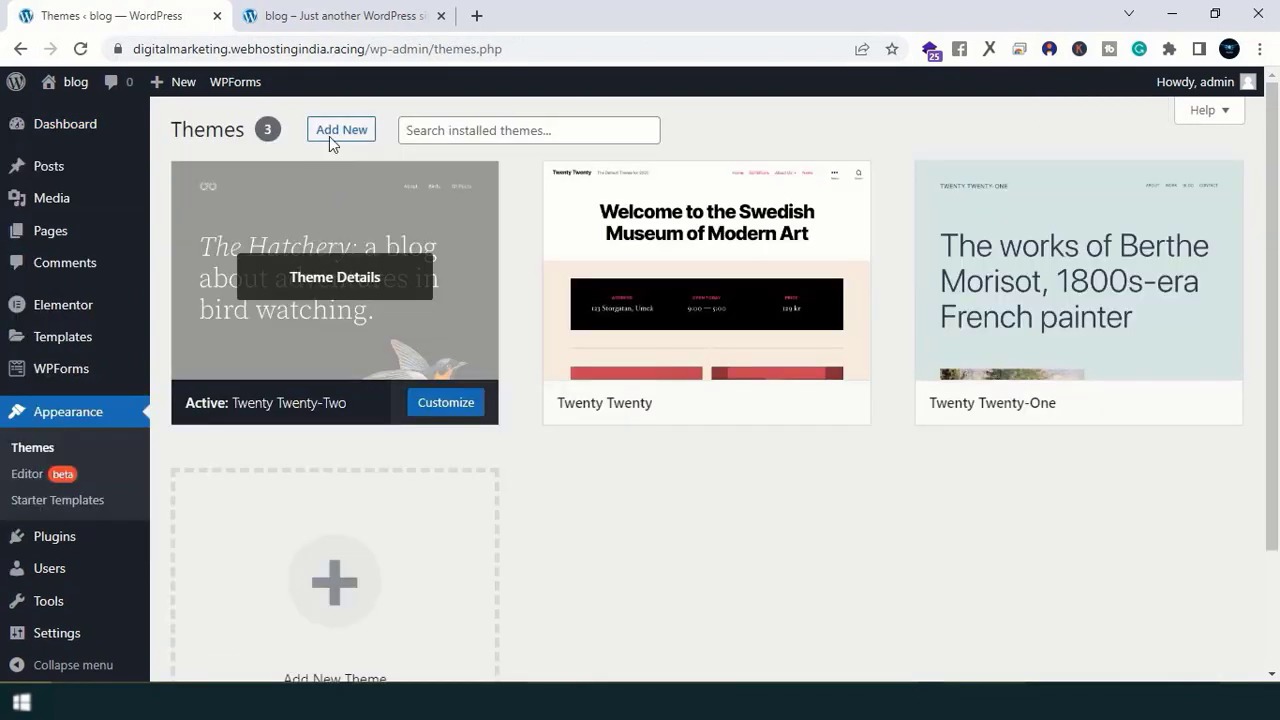
left_click(340, 132)
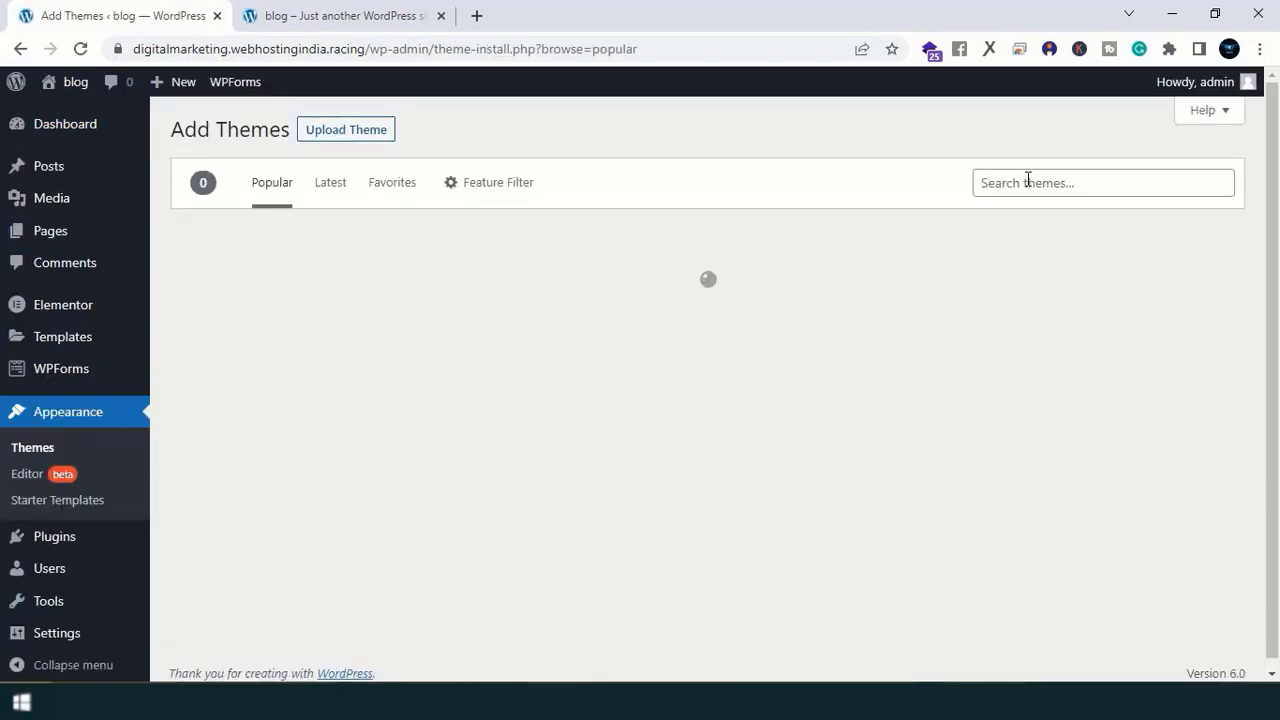
left_click(1066, 182)
type("astra")
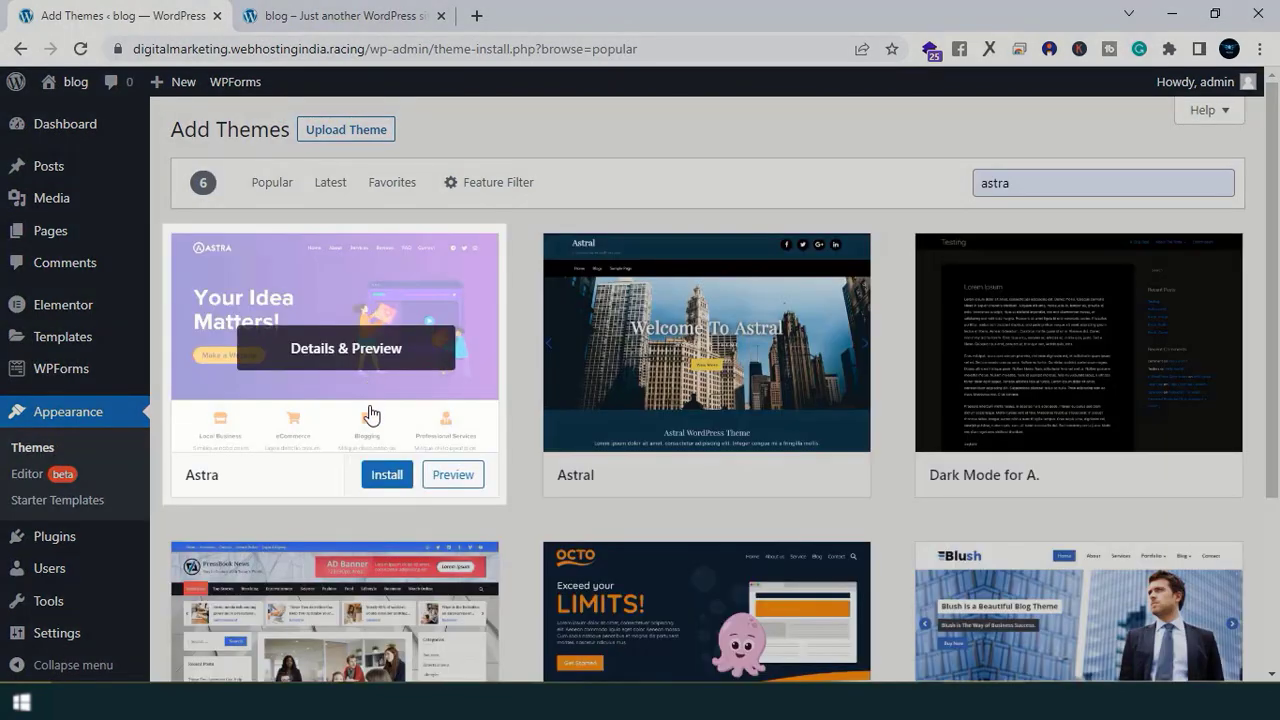
left_click(386, 476)
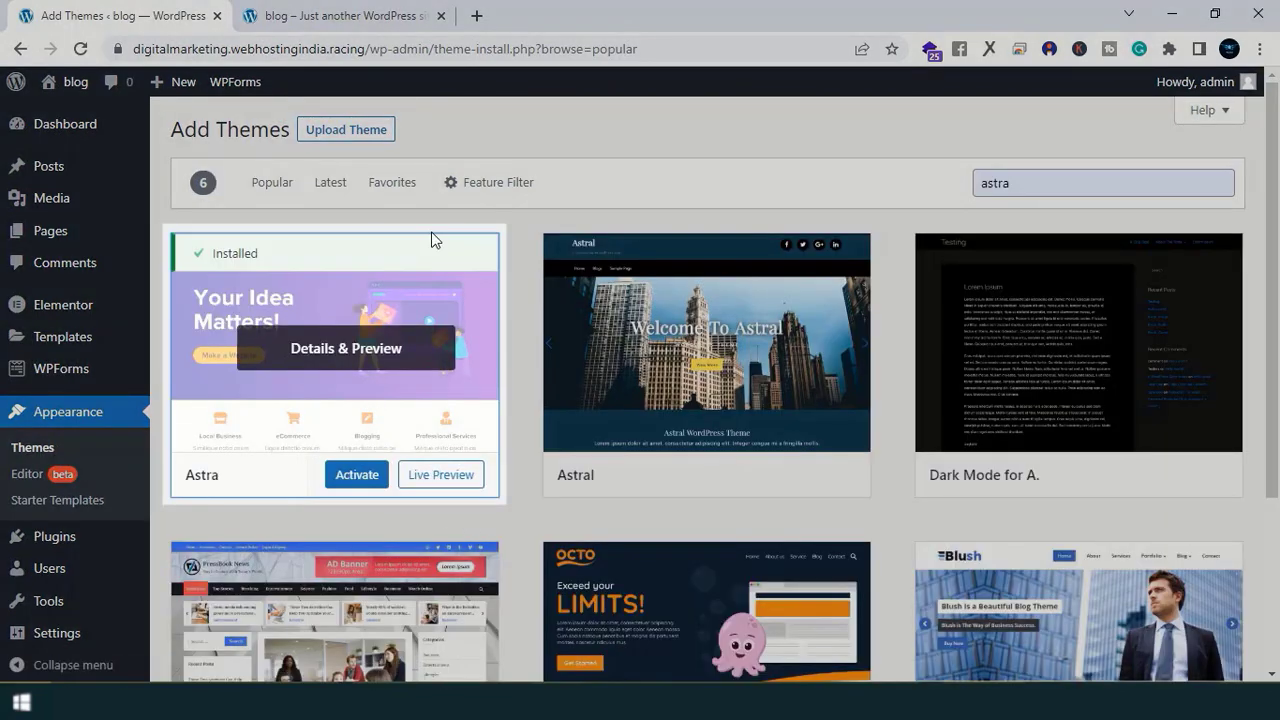
left_click(360, 475)
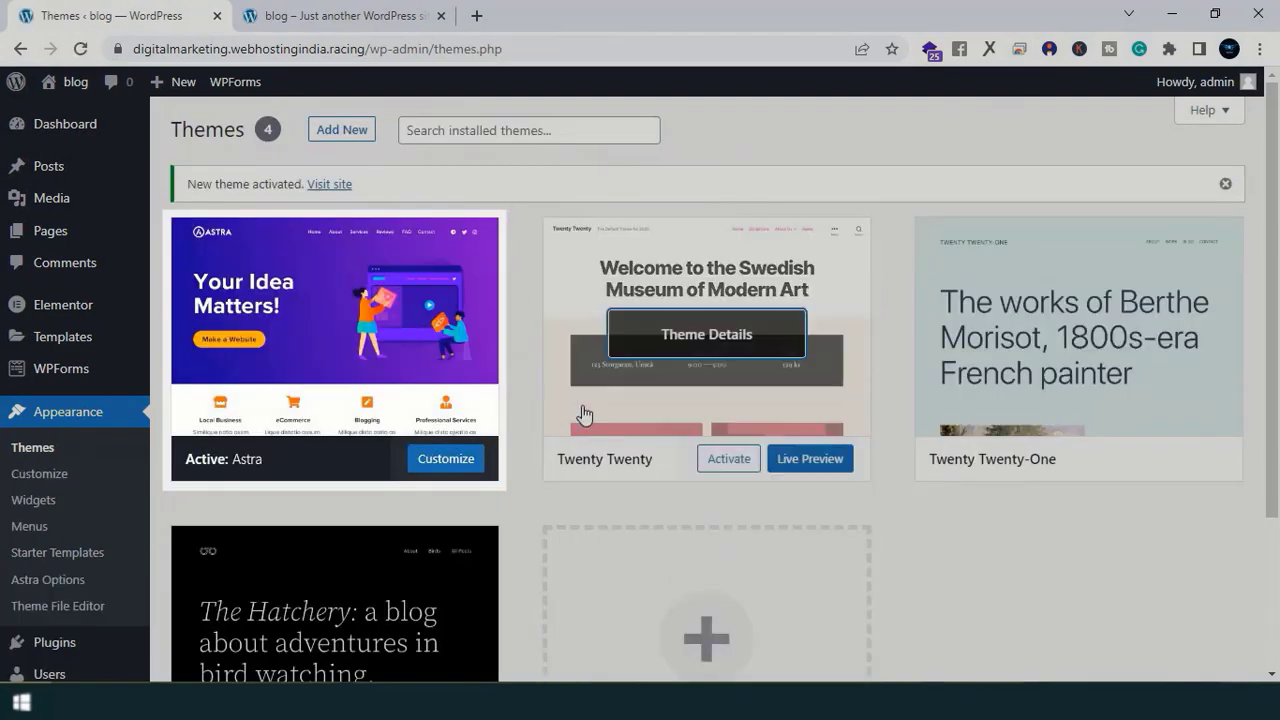
Step: Delete the unused Twenty Twenty, Twenty Twenty-One and Twenty Twenty-Two themes
left_click(585, 414)
left_click(1210, 640)
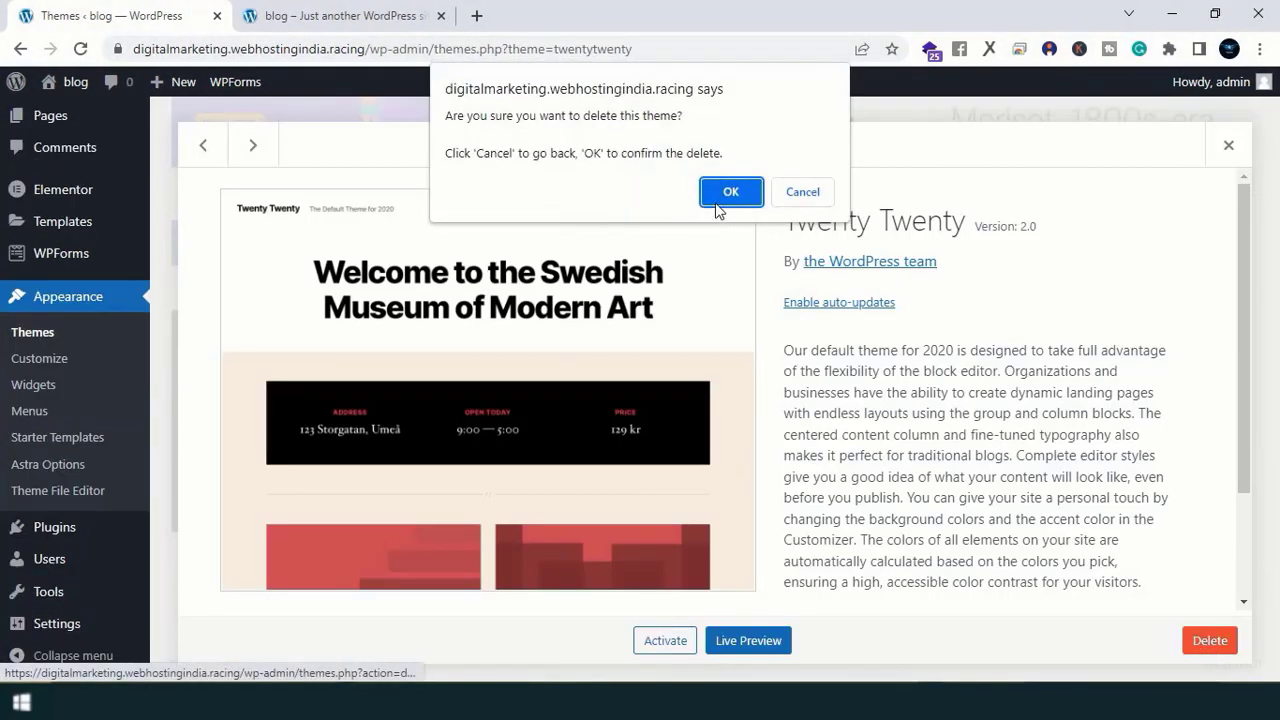
left_click(730, 193)
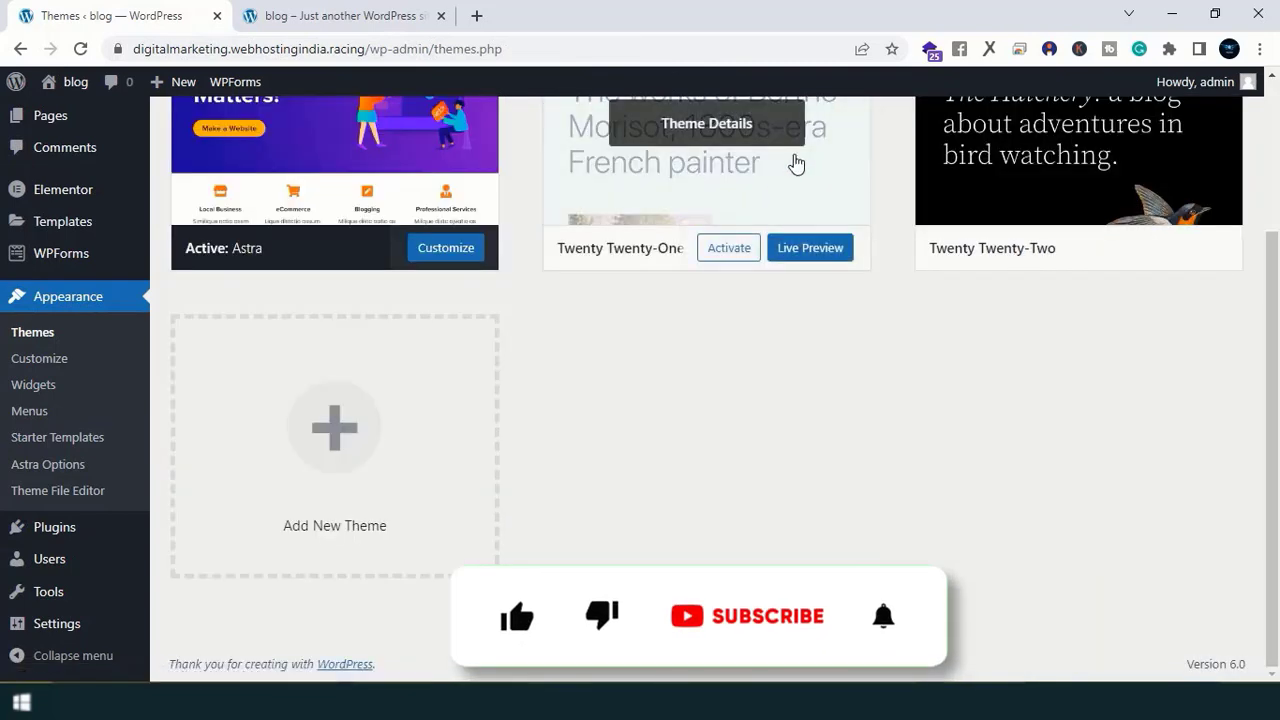
left_click(794, 163)
left_click(1210, 640)
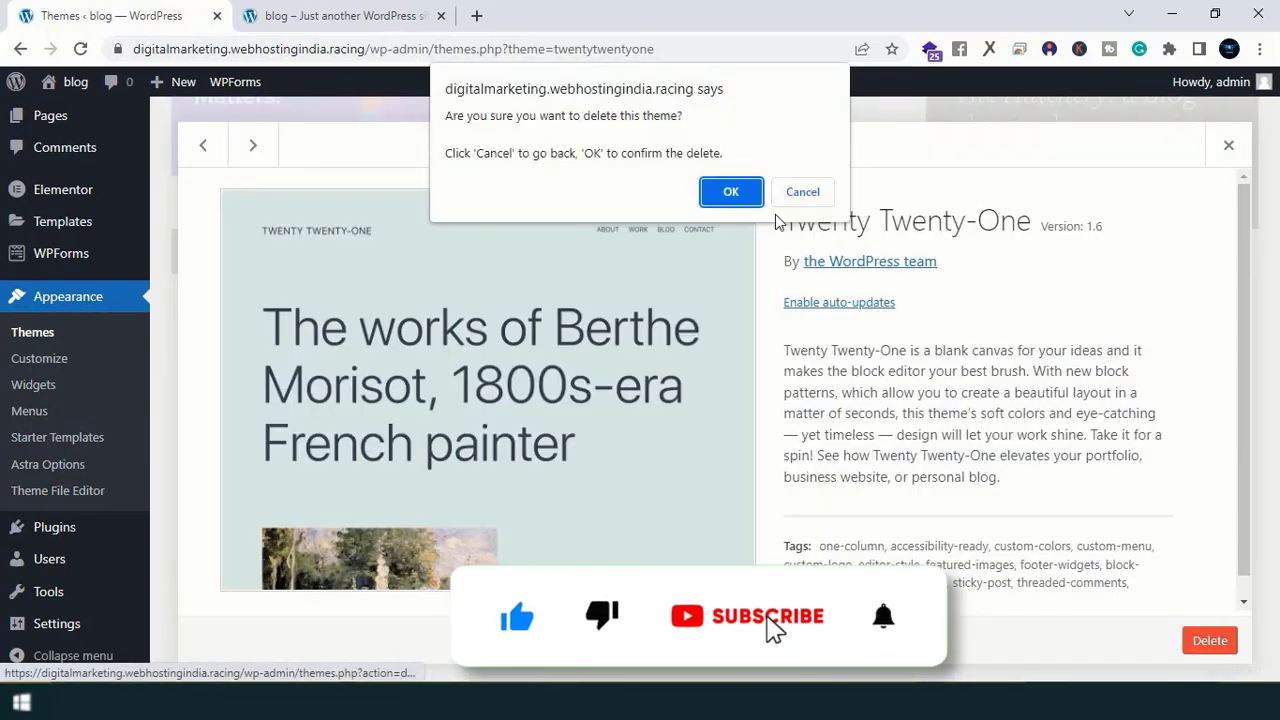
left_click(731, 191)
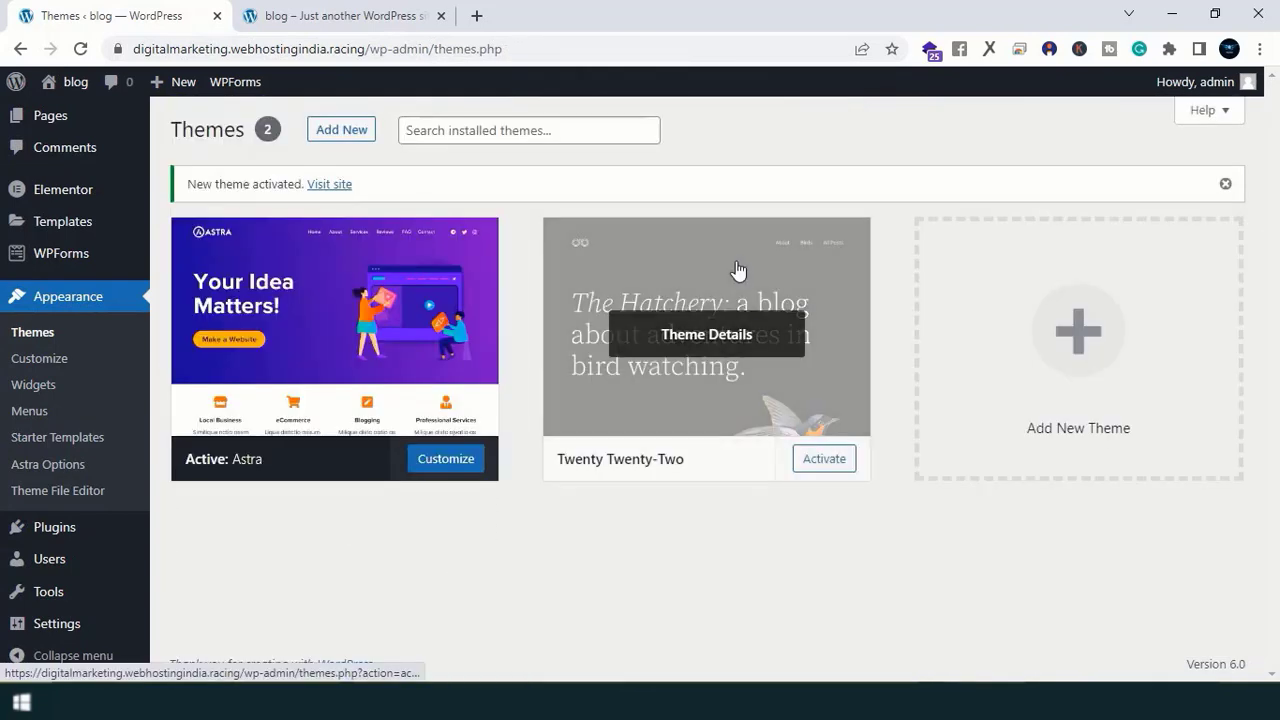
left_click(737, 274)
left_click(1208, 638)
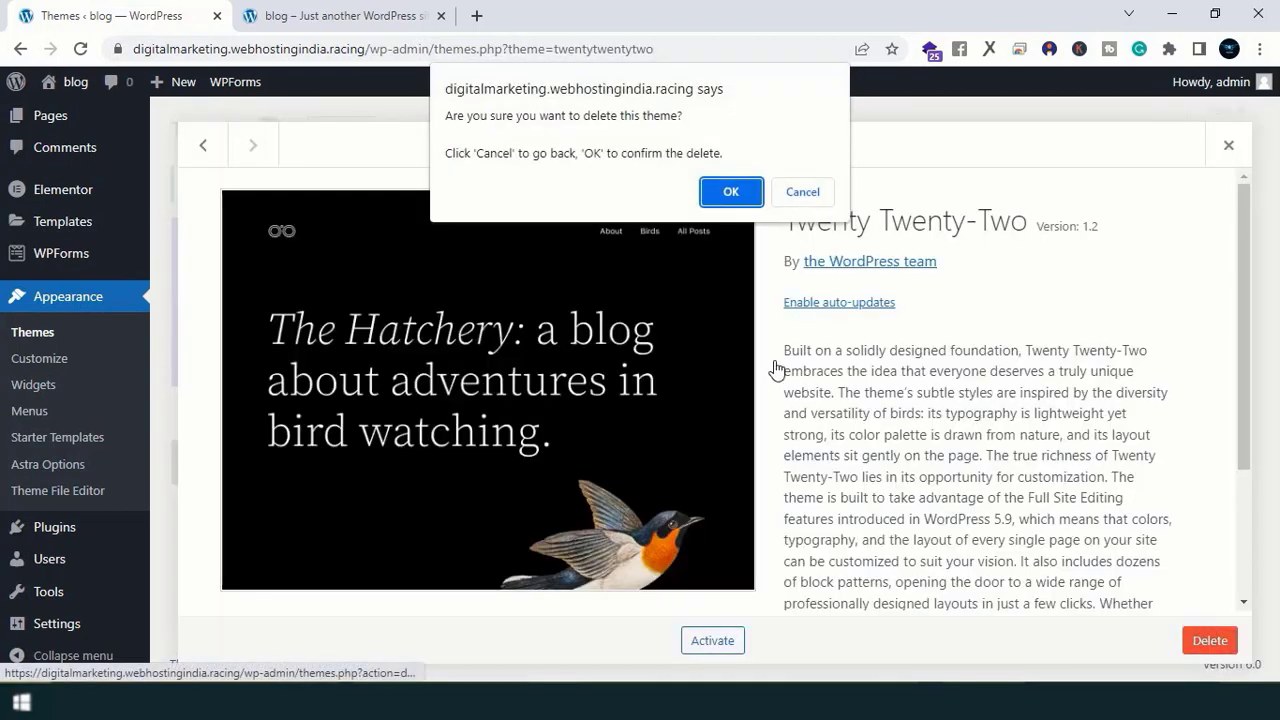
left_click(731, 191)
Step: Start building a site with Starter Templates and choose Elementor as the page builder
left_click(14, 438)
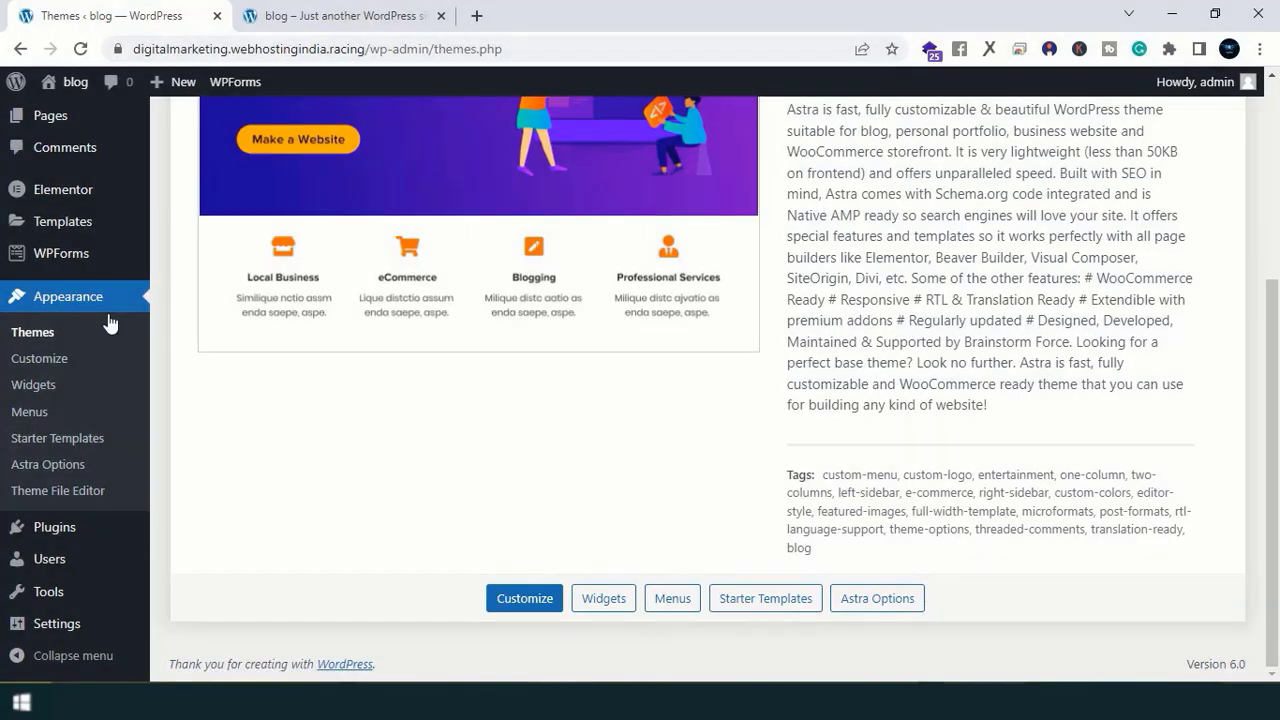
left_click(104, 444)
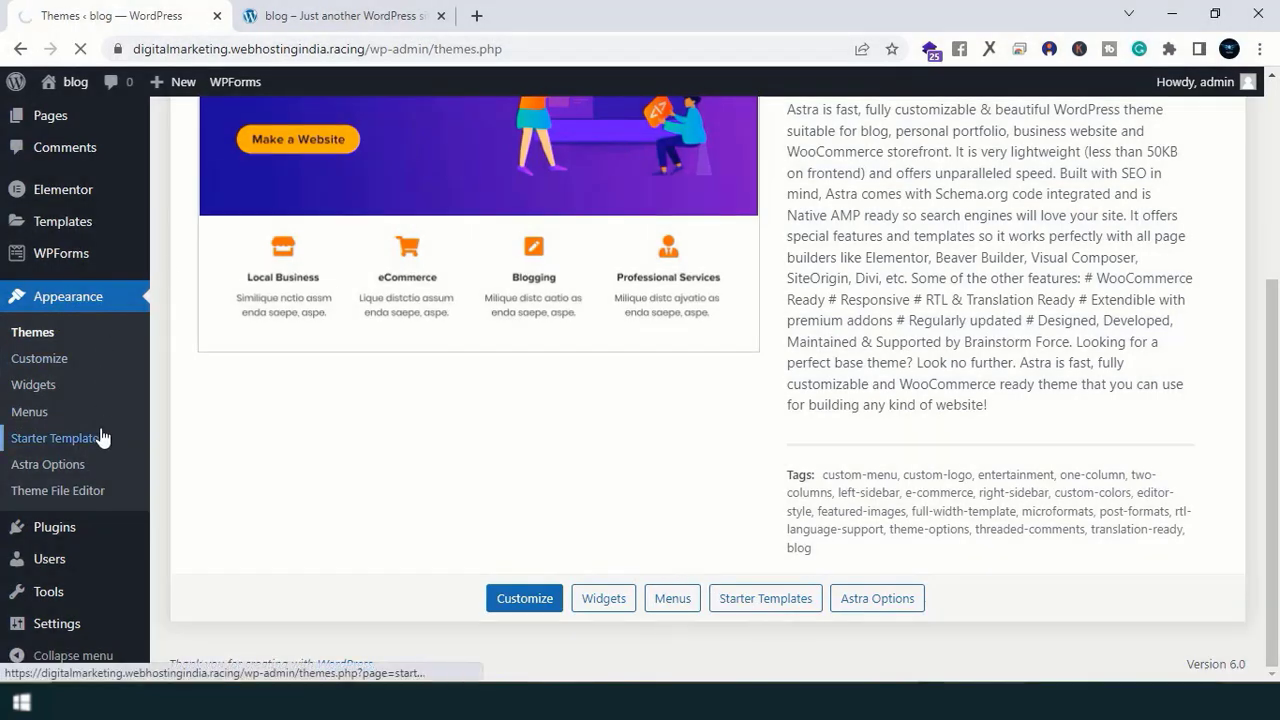
scroll(597, 543, "down", 2)
left_click(593, 598)
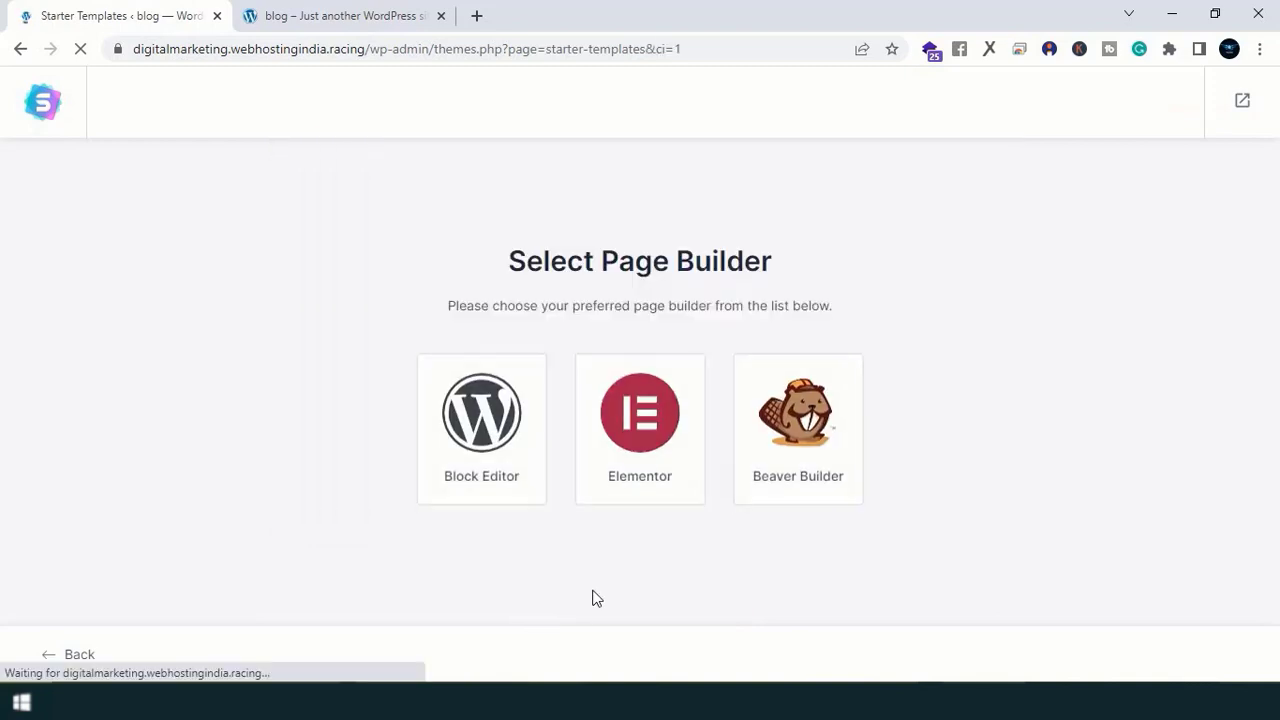
left_click(658, 392)
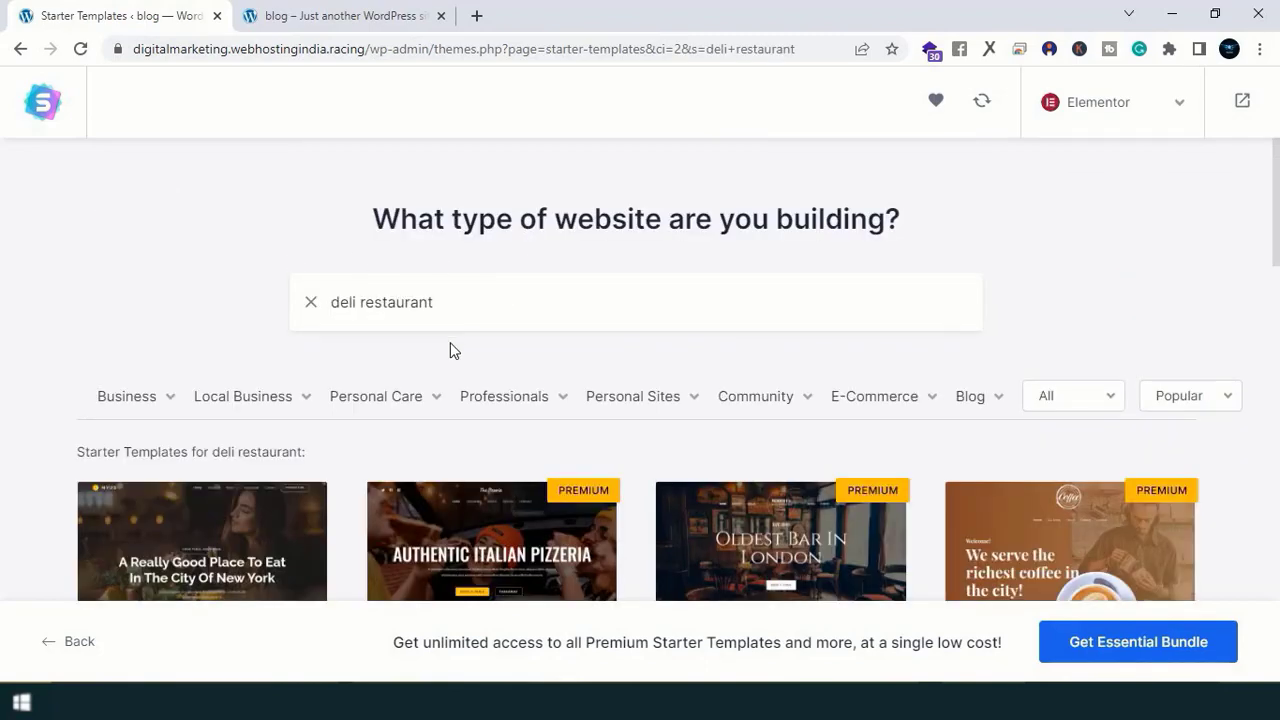
Step: Select the Deli Restaurant template, skip the logo upload, and continue with its default colors and fonts
scroll(450, 350, "down", 2)
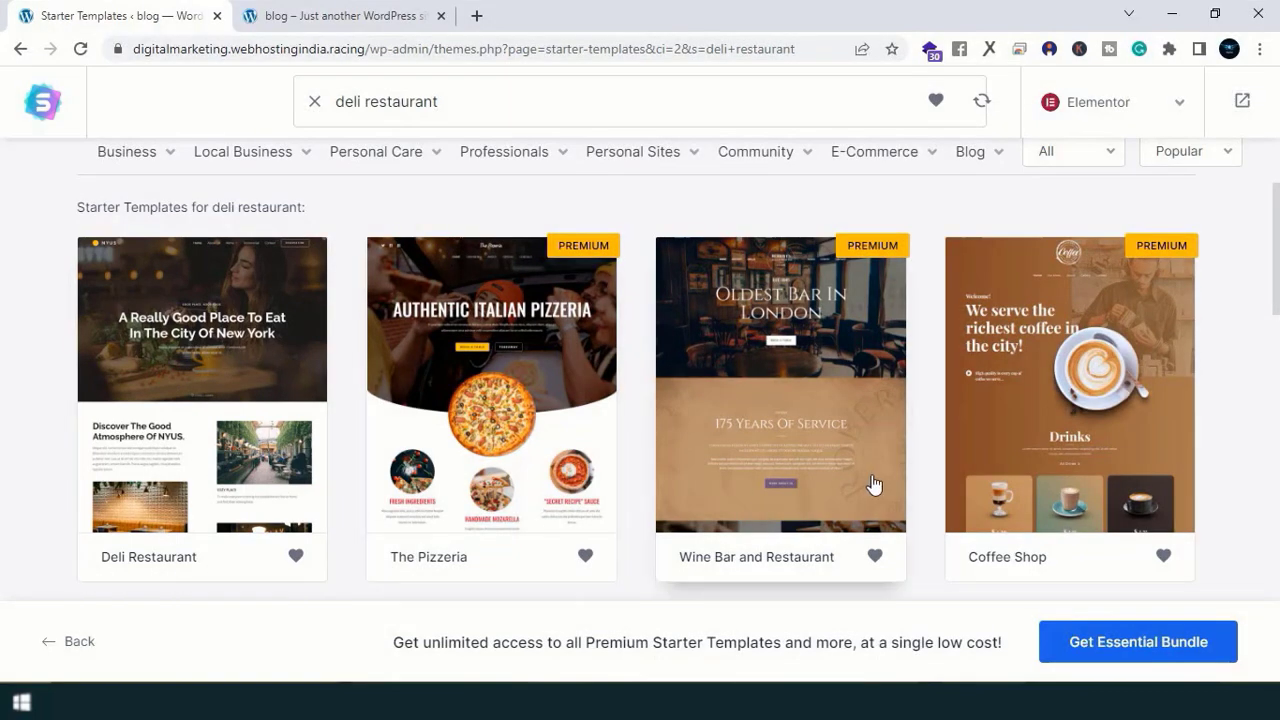
left_click(269, 369)
left_click(195, 660)
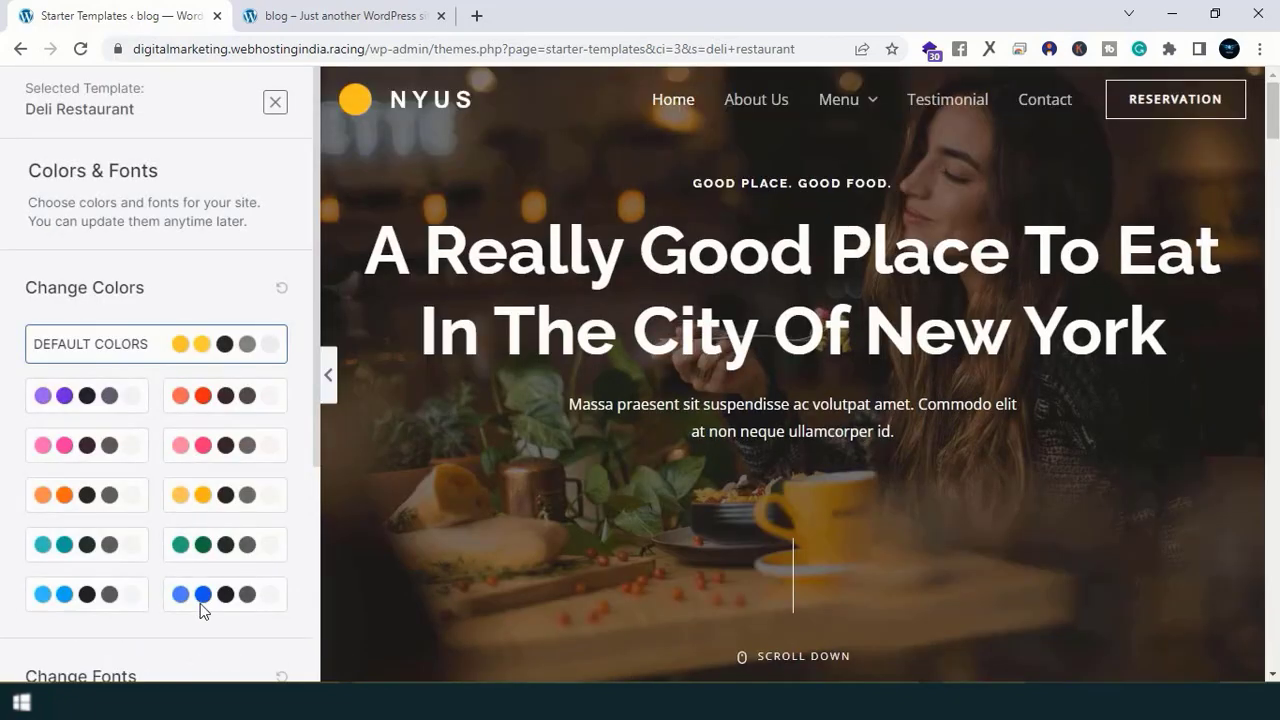
scroll(199, 610, "down", 5)
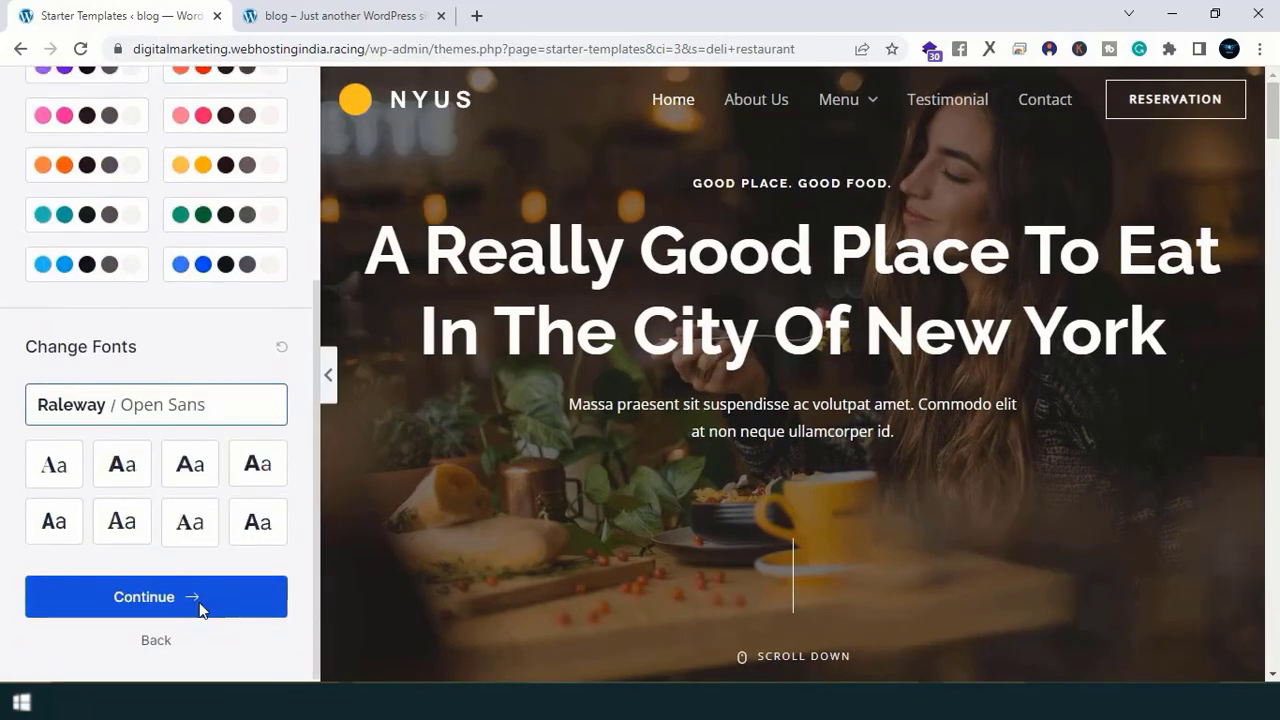
left_click(199, 600)
Step: Turn off sharing of non-sensitive data in the advanced import options and submit the form to build the website
scroll(380, 575, "down", 3)
left_click(395, 487)
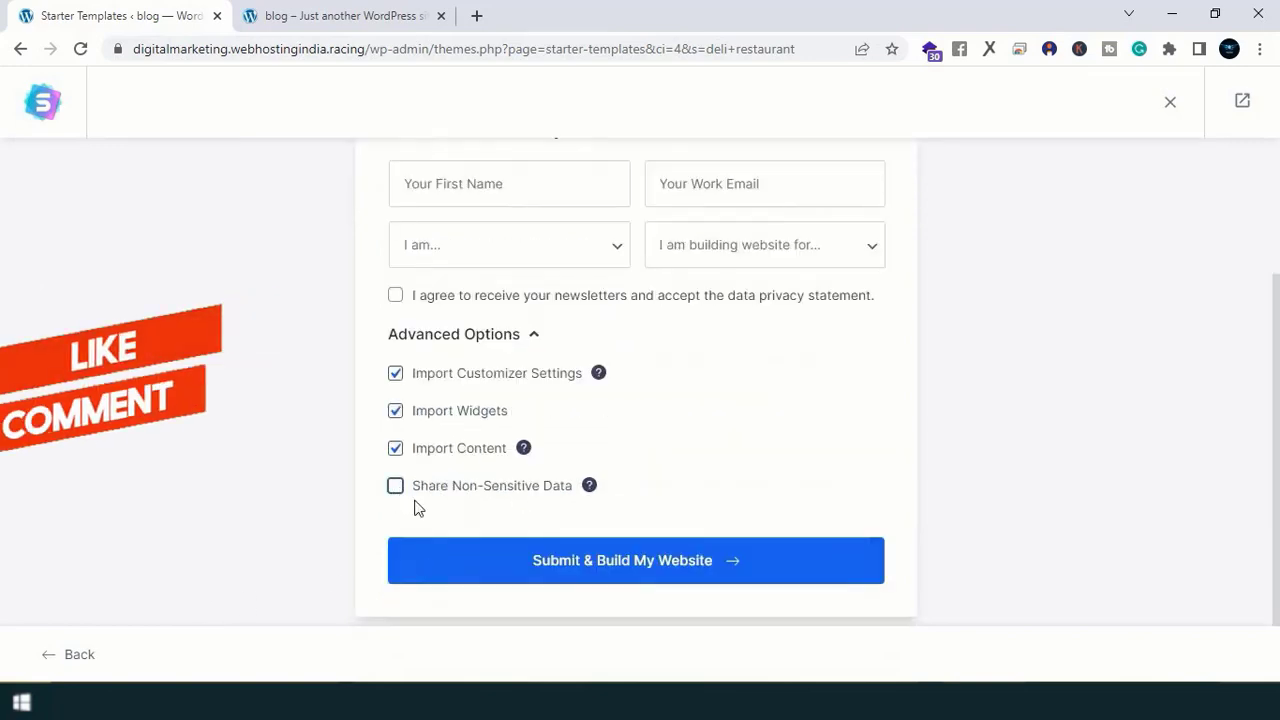
left_click(568, 572)
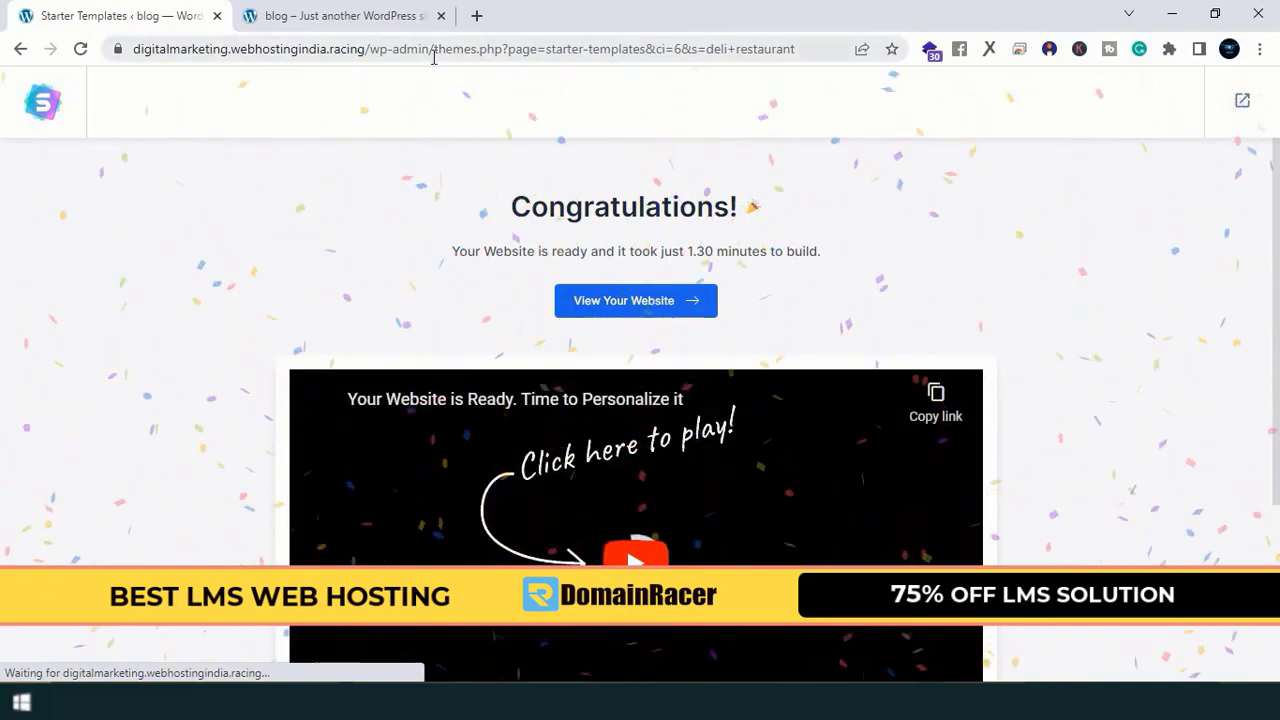
Step: Return to the wp-admin dashboard and reload the live site to check the imported template
left_click_drag(433, 57, 820, 58)
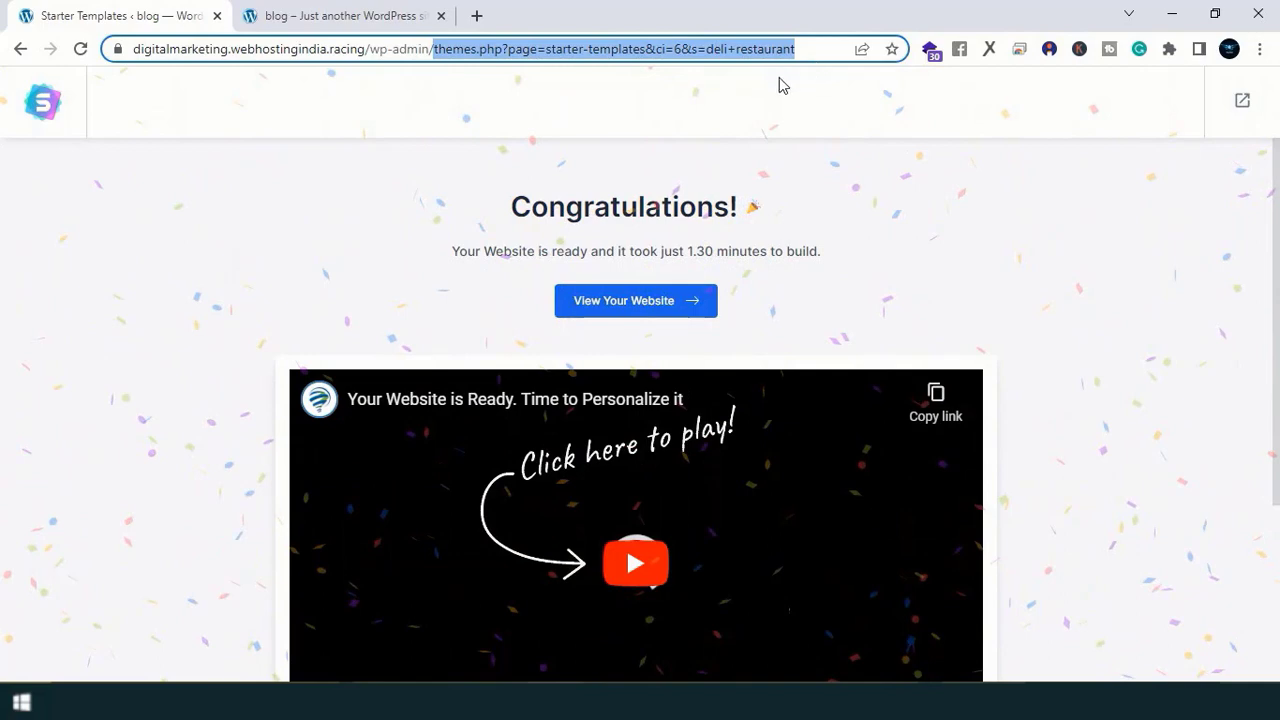
key("BackSpace")
key("Return")
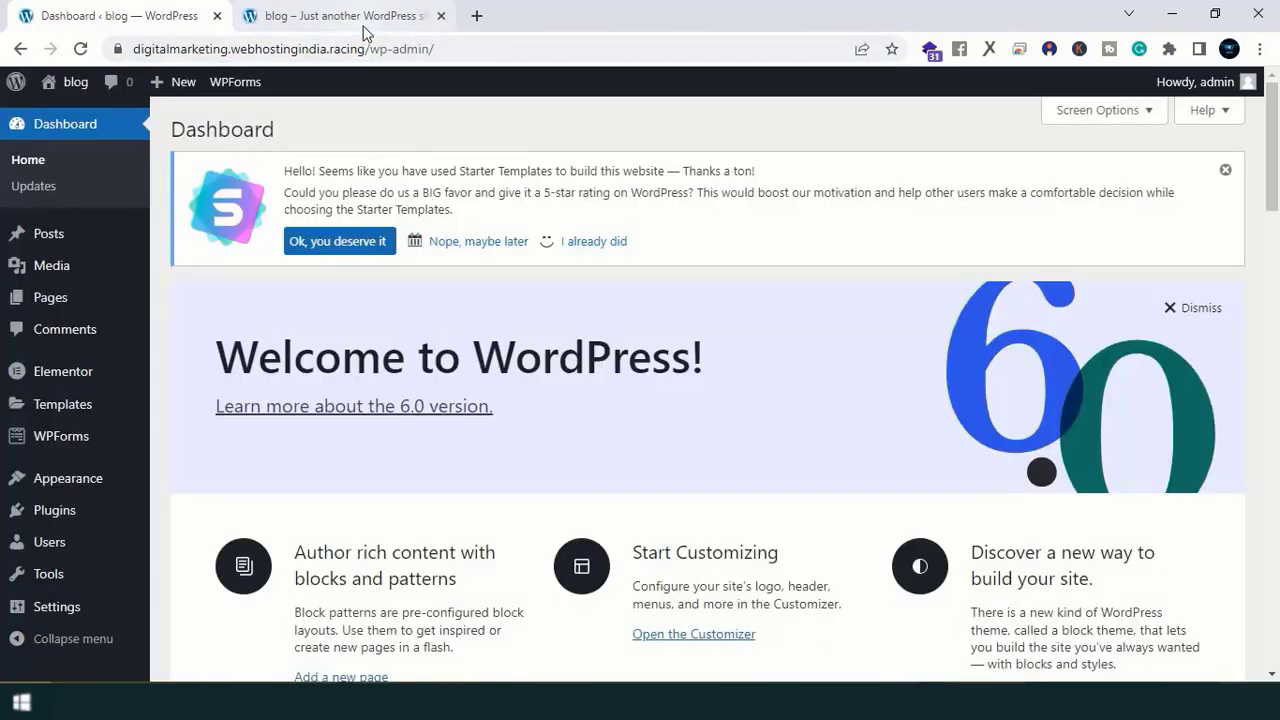
key("ctrl+Tab")
left_click(84, 50)
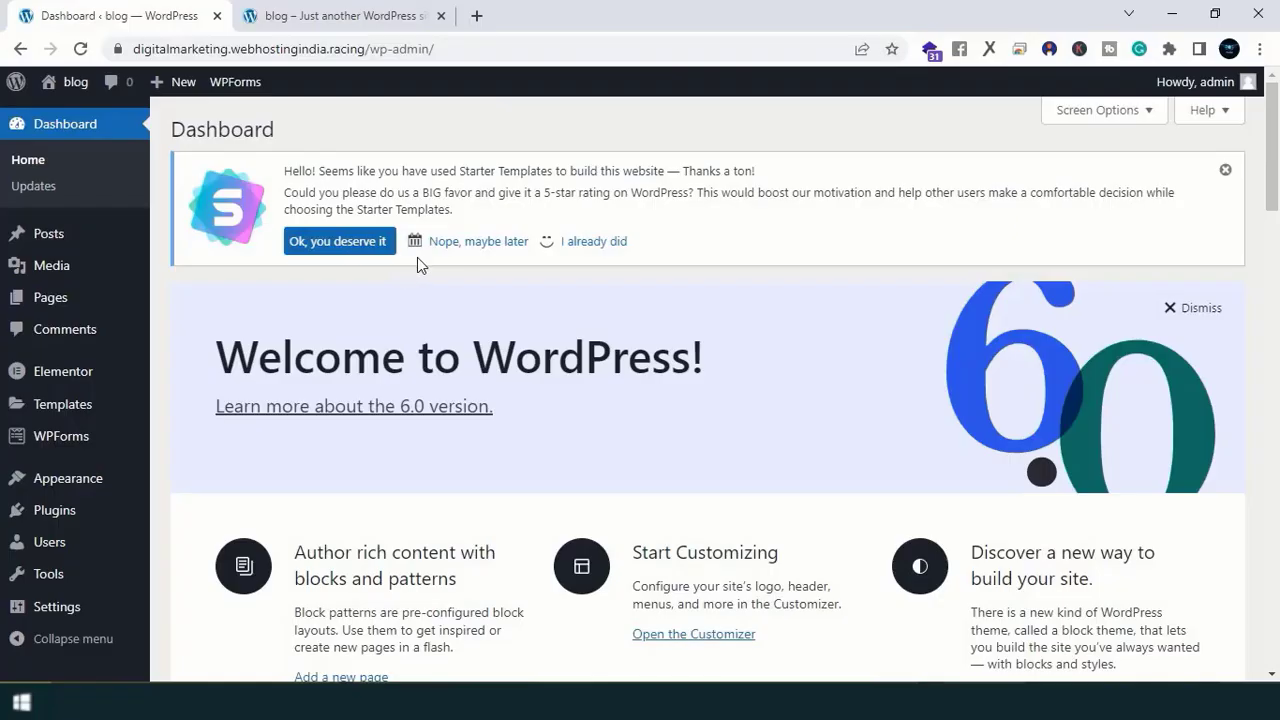
Step: Set the site's permalink structure to Post name and save the permalink settings
left_click(45, 615)
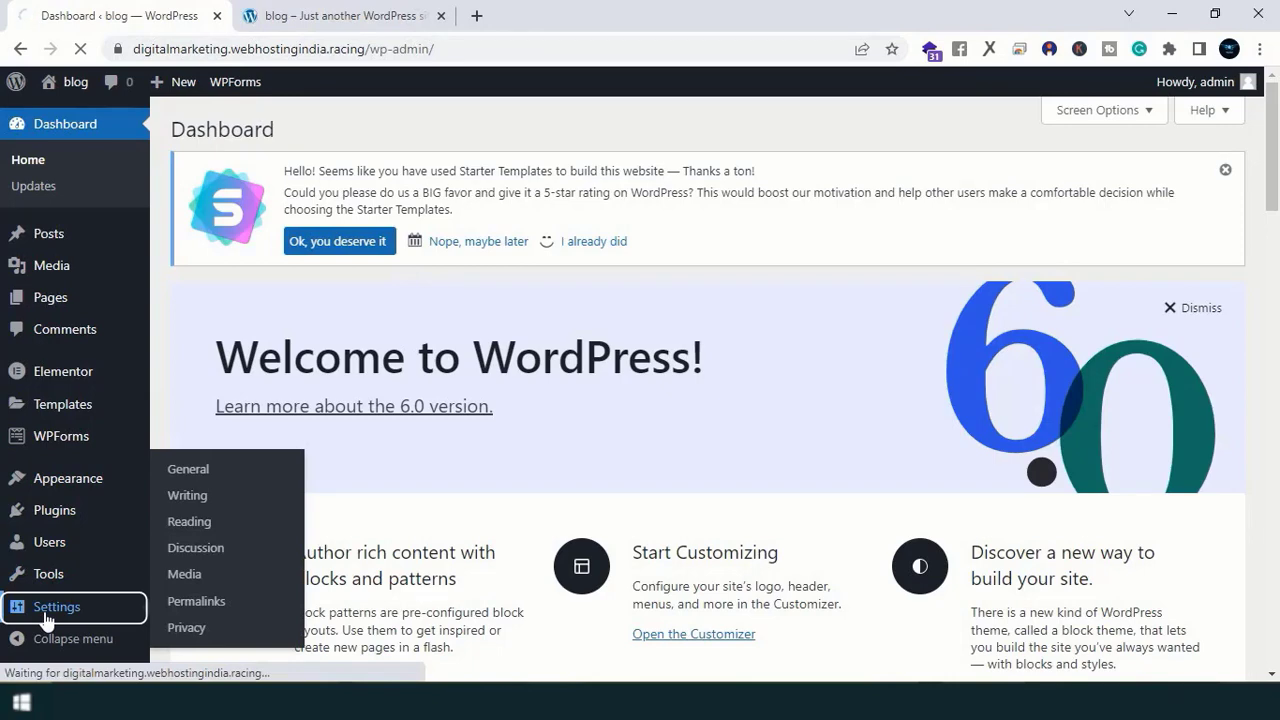
scroll(296, 465, "down", 5)
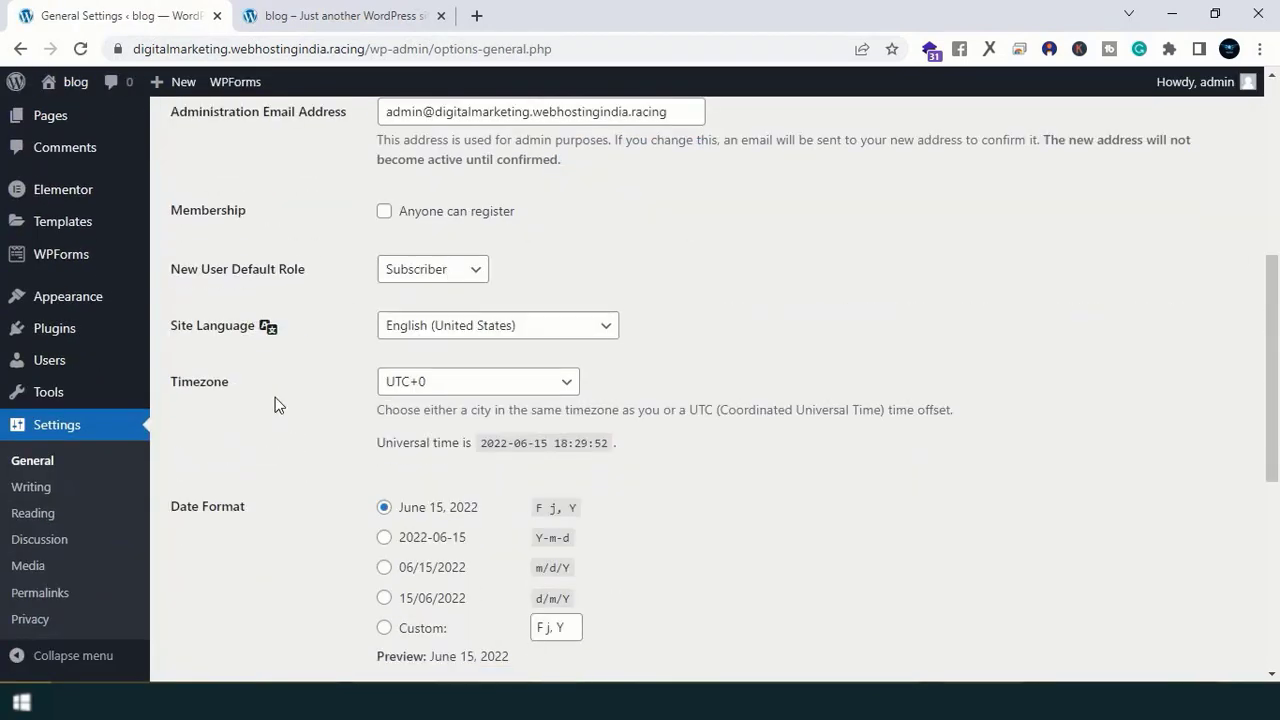
scroll(278, 403, "down", 3)
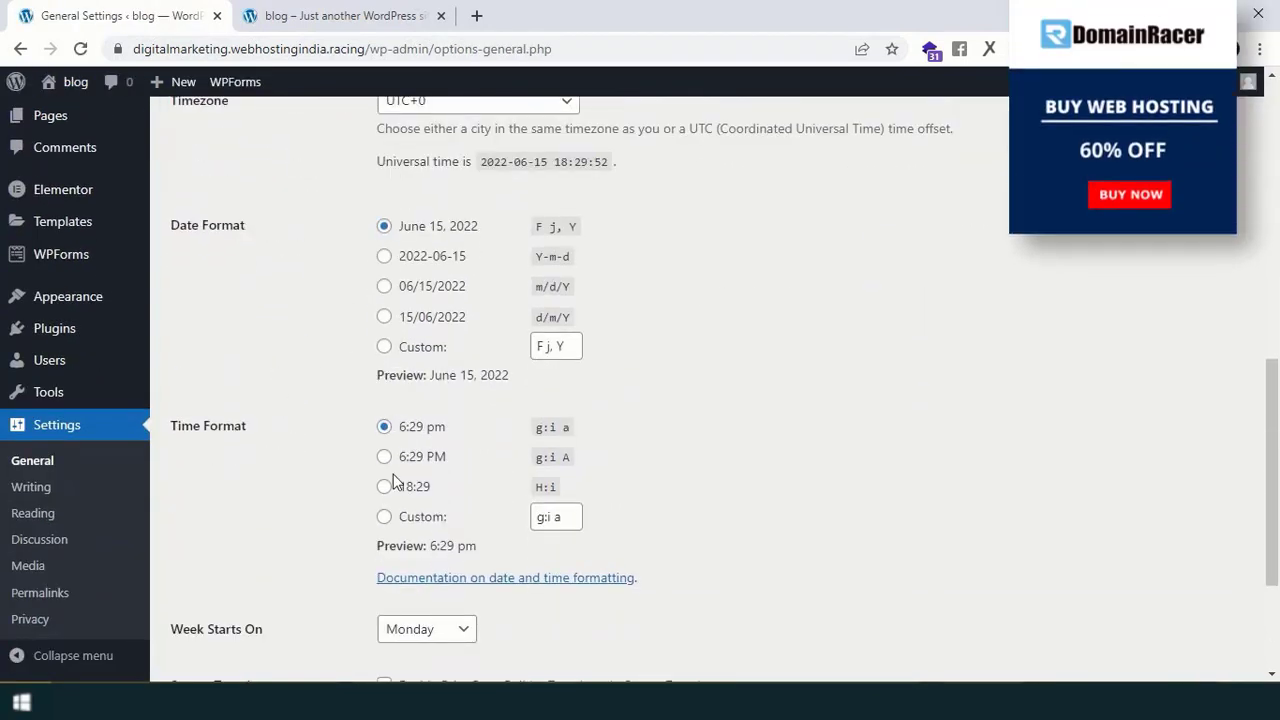
scroll(393, 481, "down", 3)
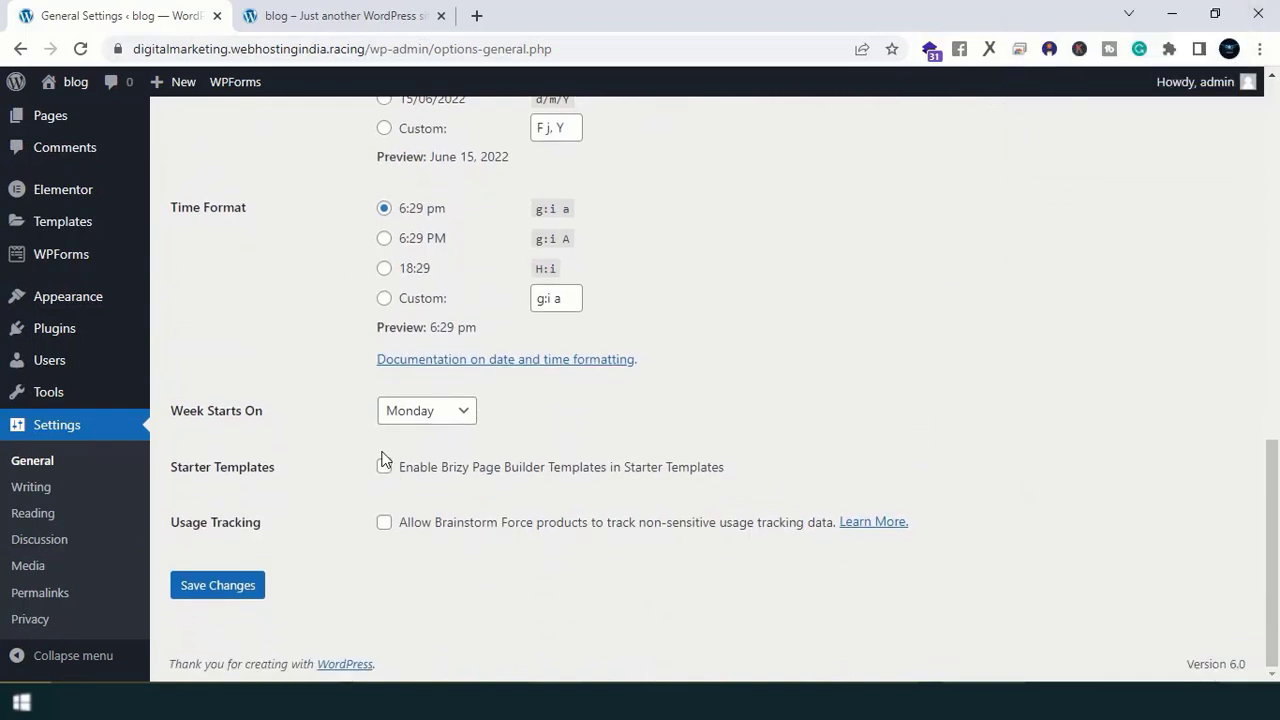
left_click(72, 604)
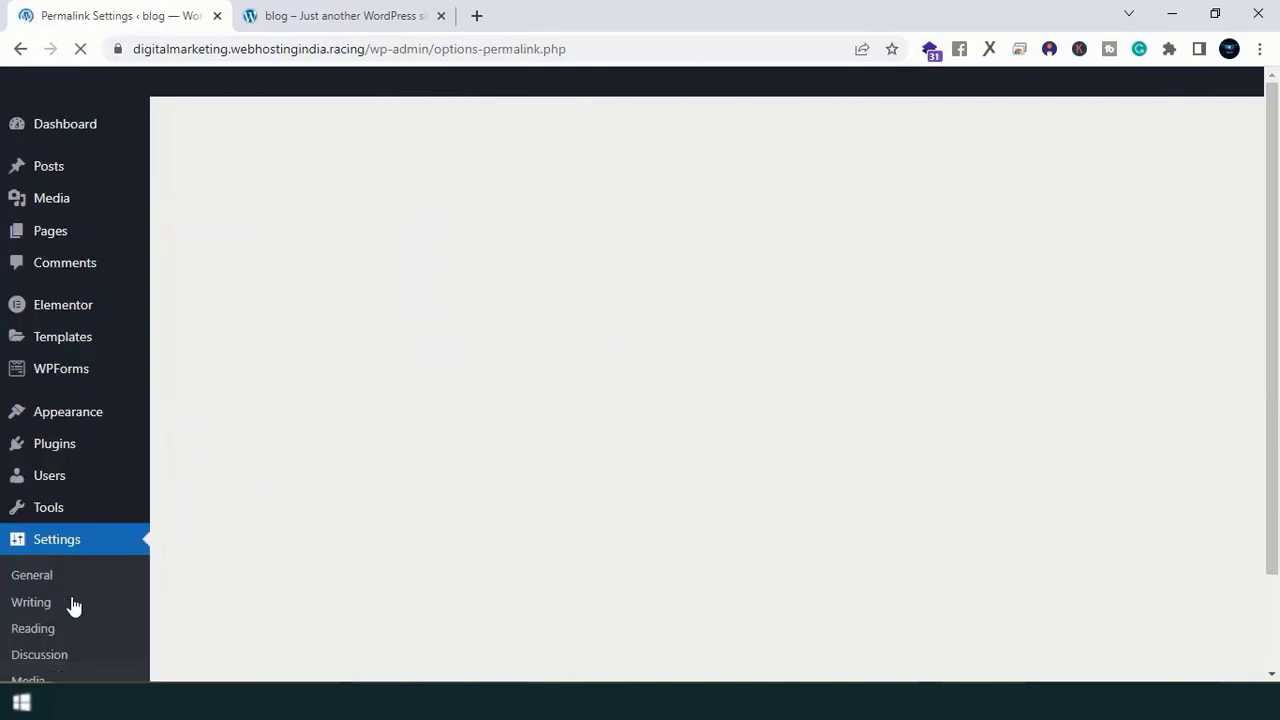
scroll(71, 606, "down", 3)
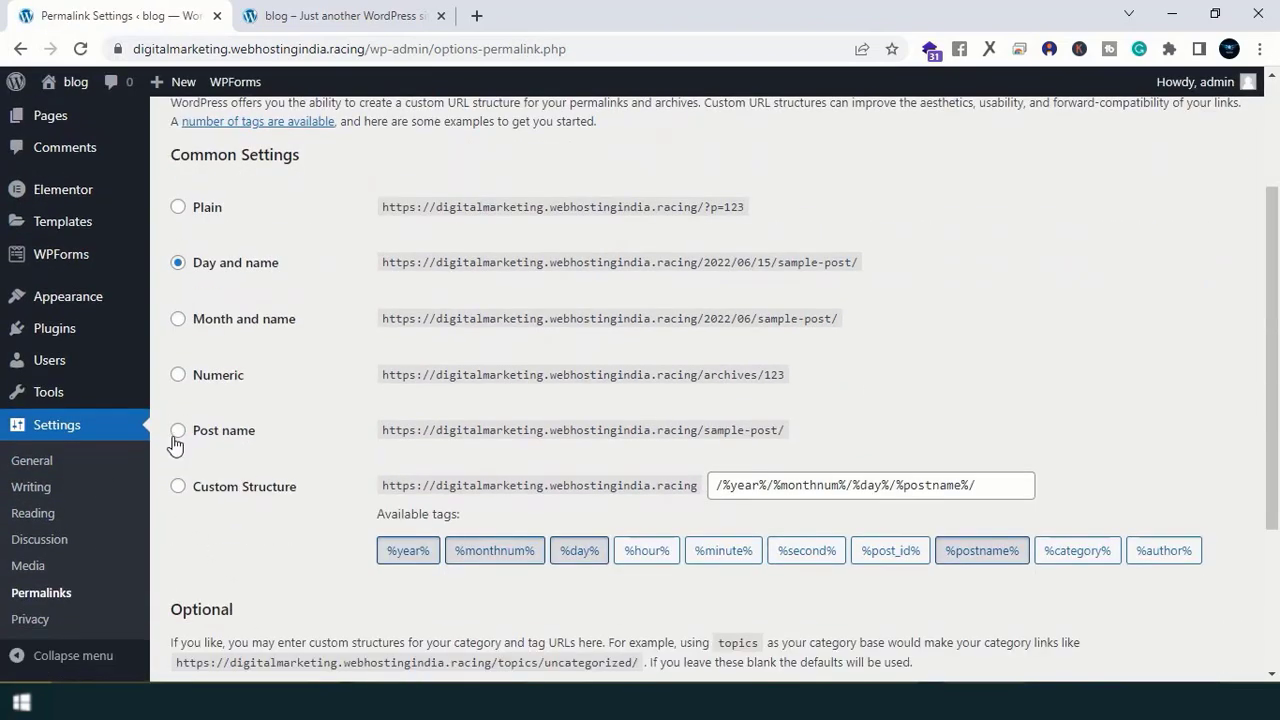
left_click(177, 433)
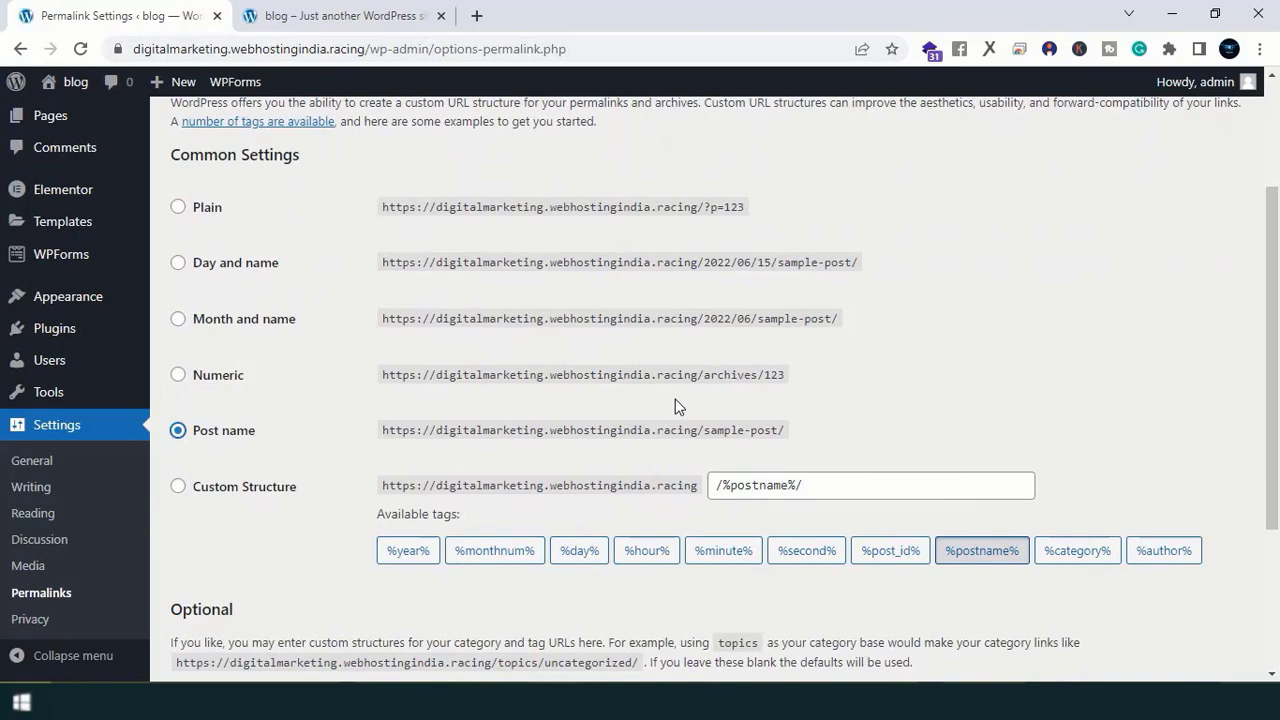
scroll(675, 405, "down", 3)
left_click(250, 587)
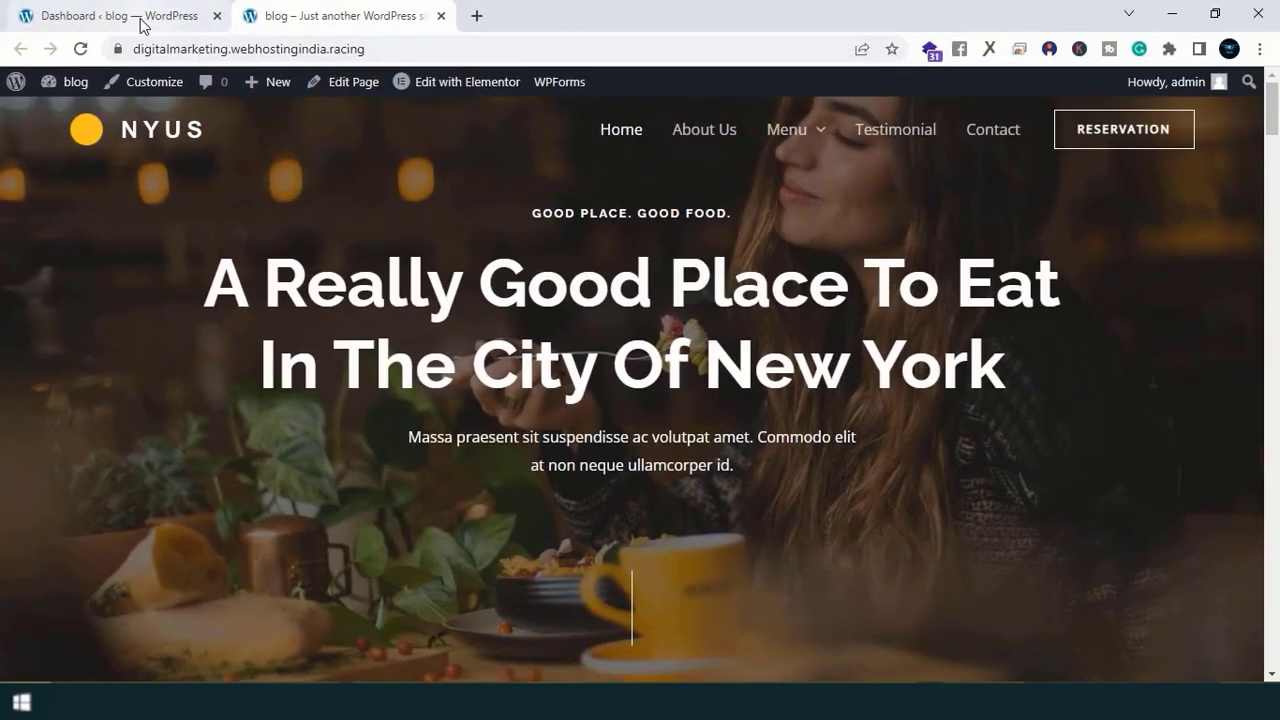
Step: Set the site title to "Restaurant", clear the tagline, and save the general settings
left_click(214, 30)
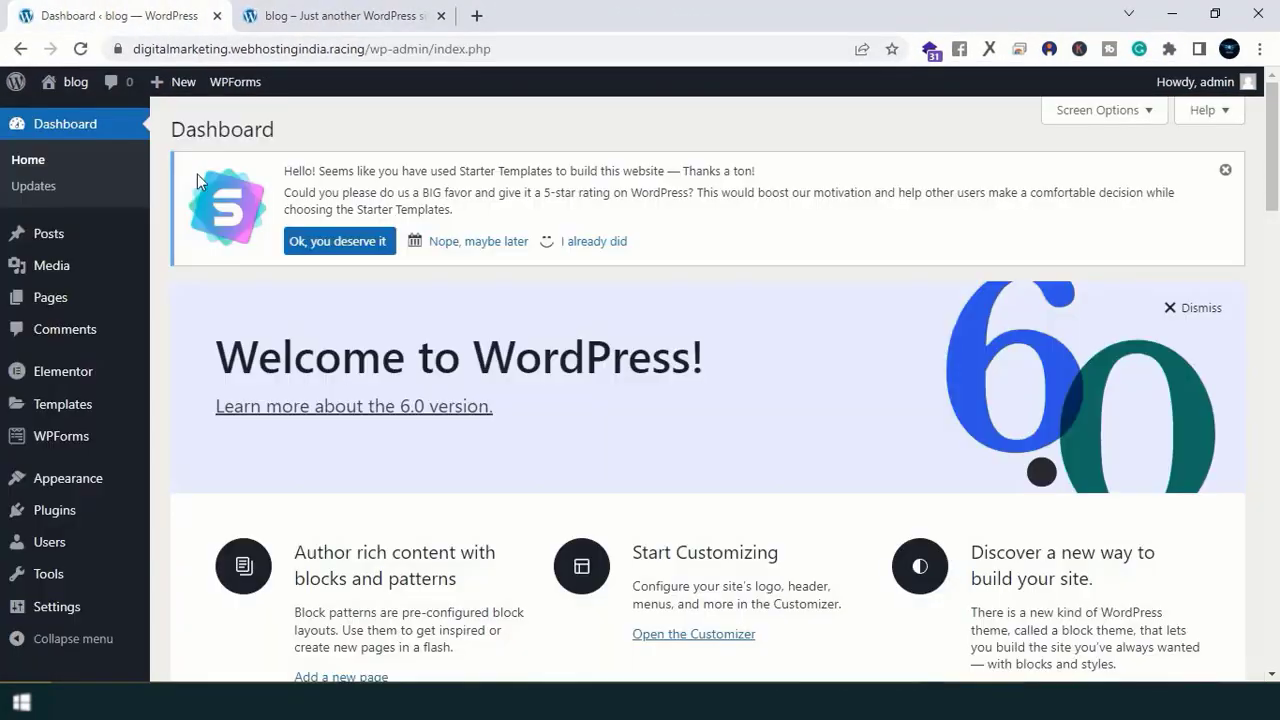
left_click(66, 607)
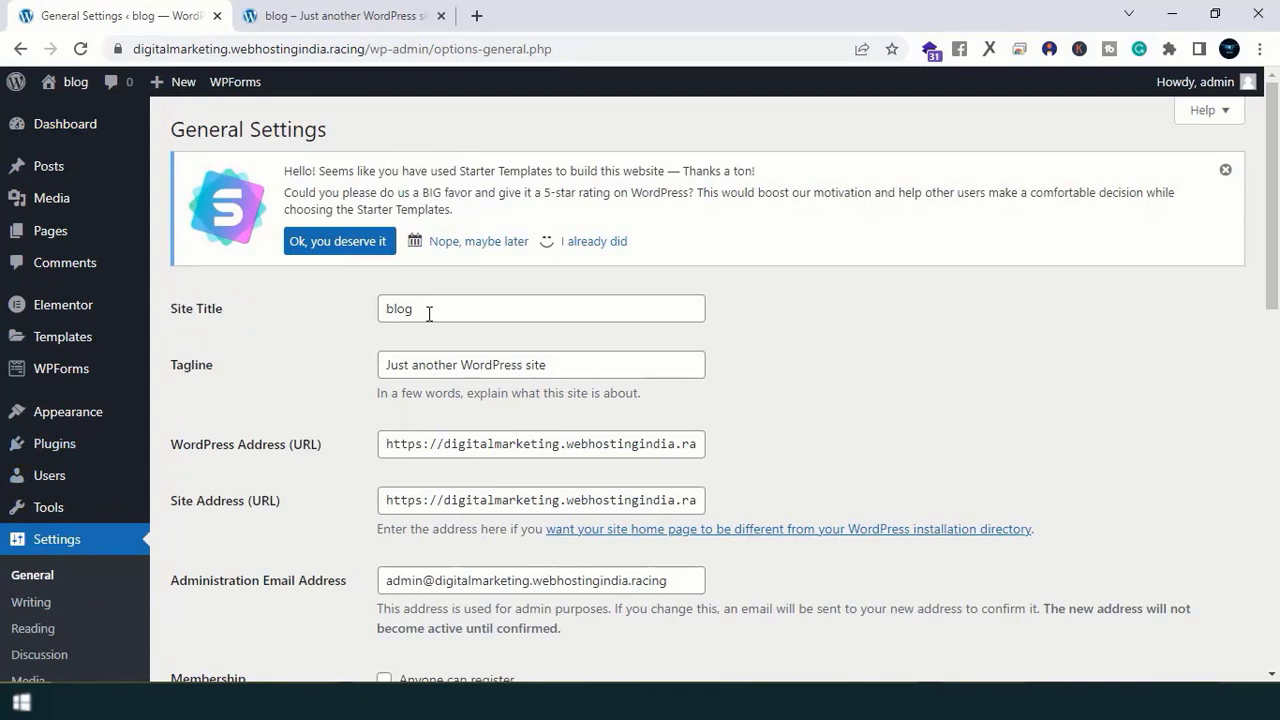
left_click_drag(429, 314, 372, 317)
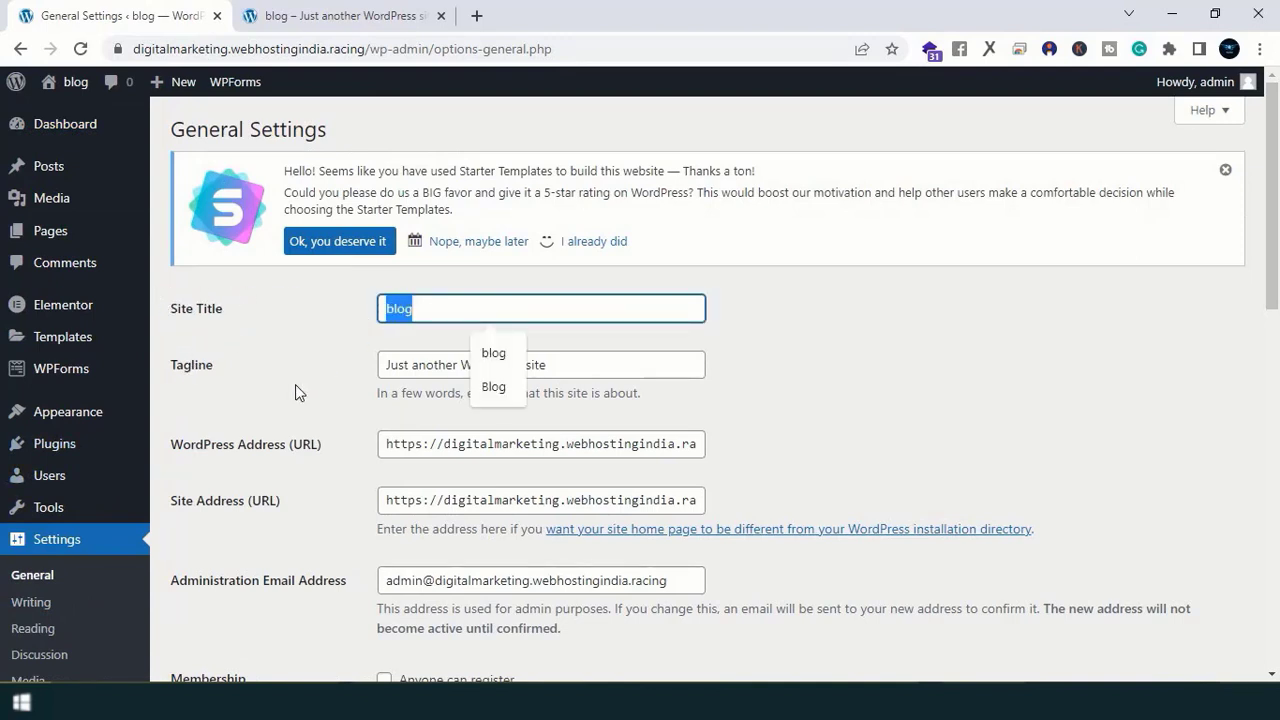
type("Restaurant")
left_click(569, 366)
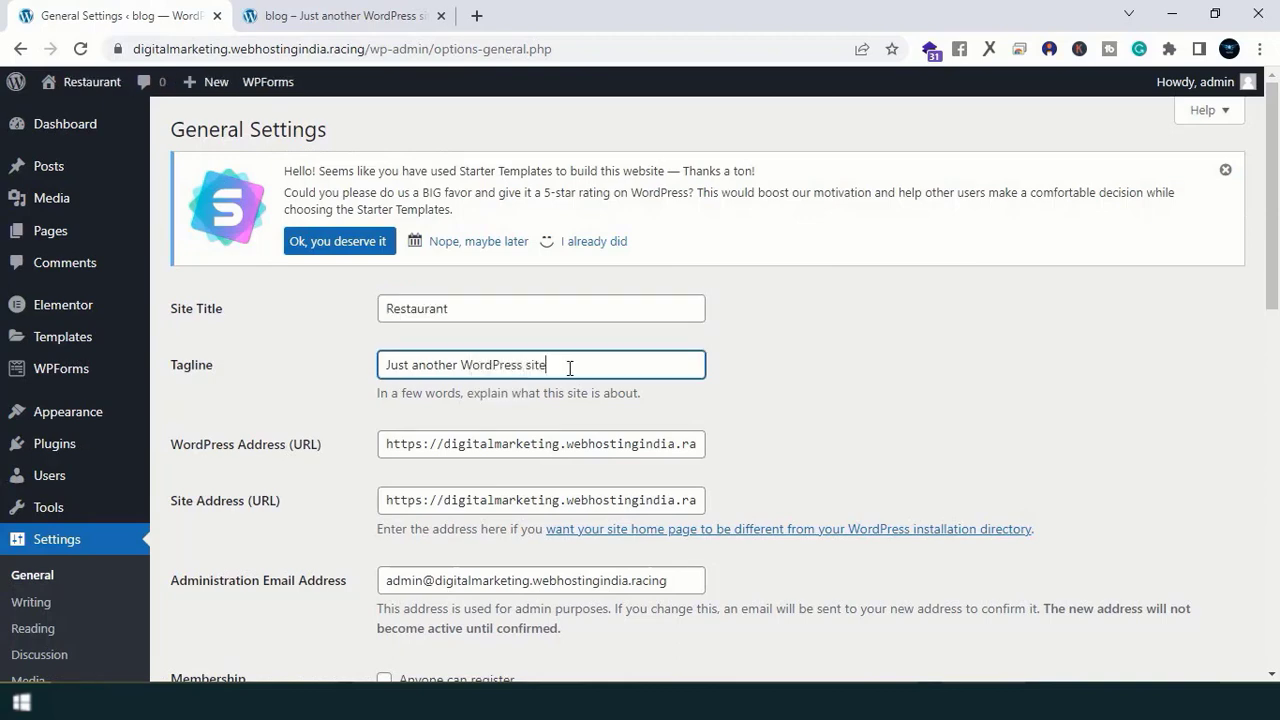
left_click_drag(569, 366, 364, 365)
key("BackSpace")
scroll(364, 369, "down", 10)
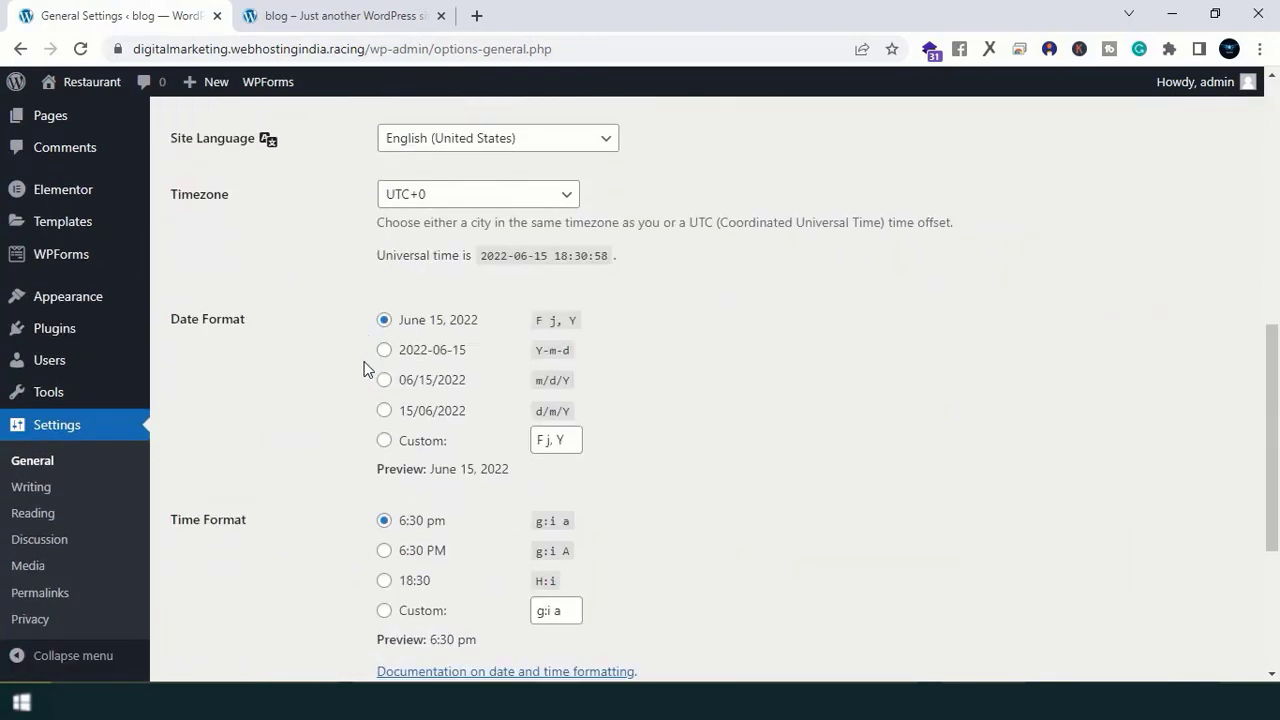
left_click(241, 597)
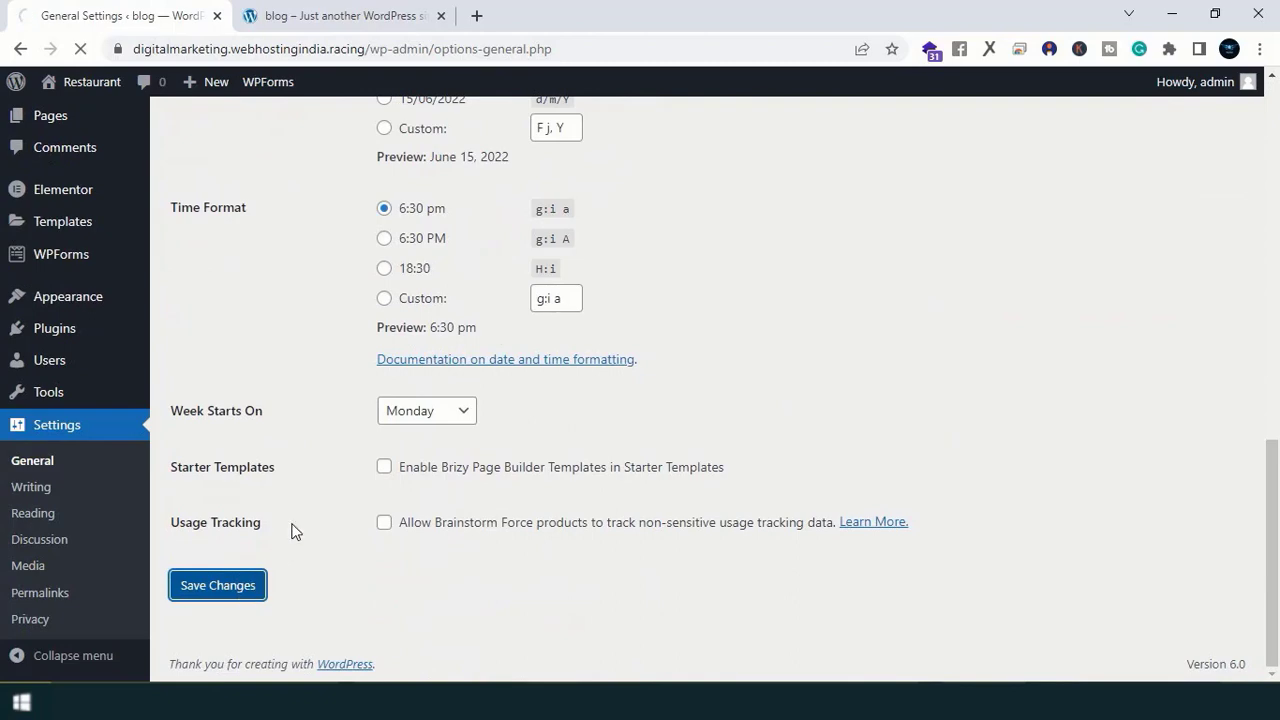
Step: Reload the live site and open its Customizer in a new browser tab placed before the live site's tab
left_click(337, 22)
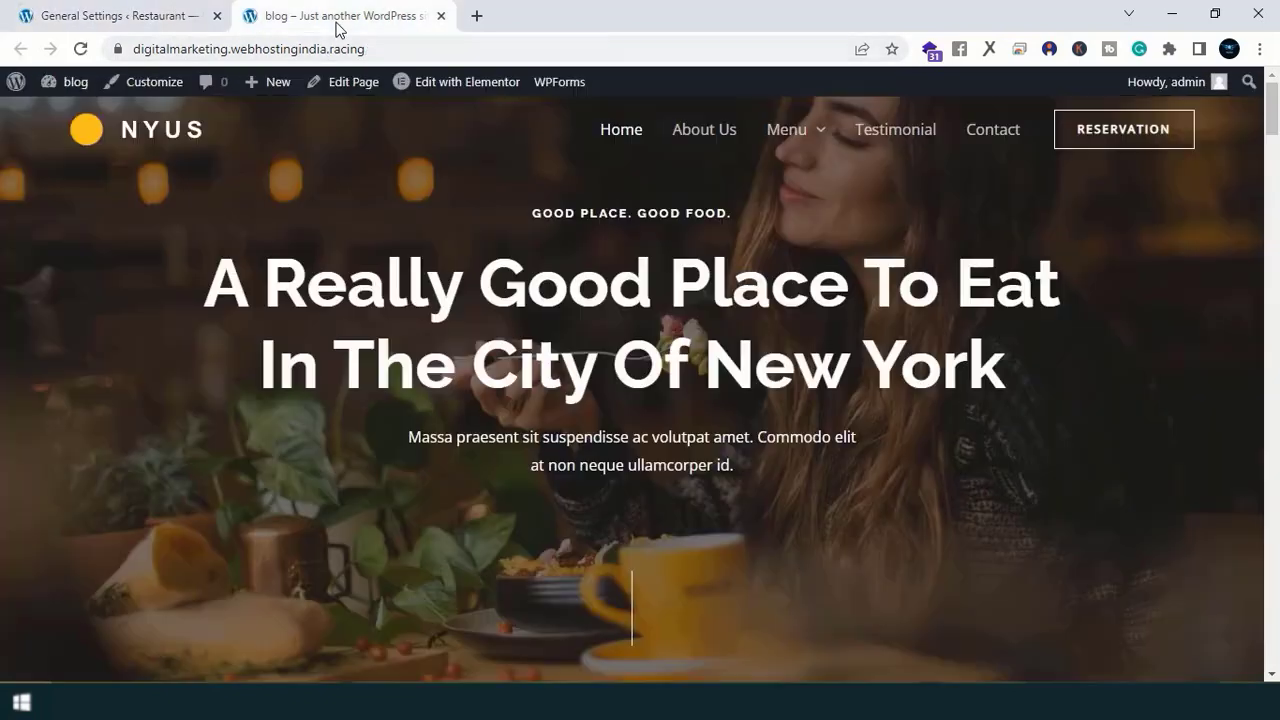
left_click(83, 49)
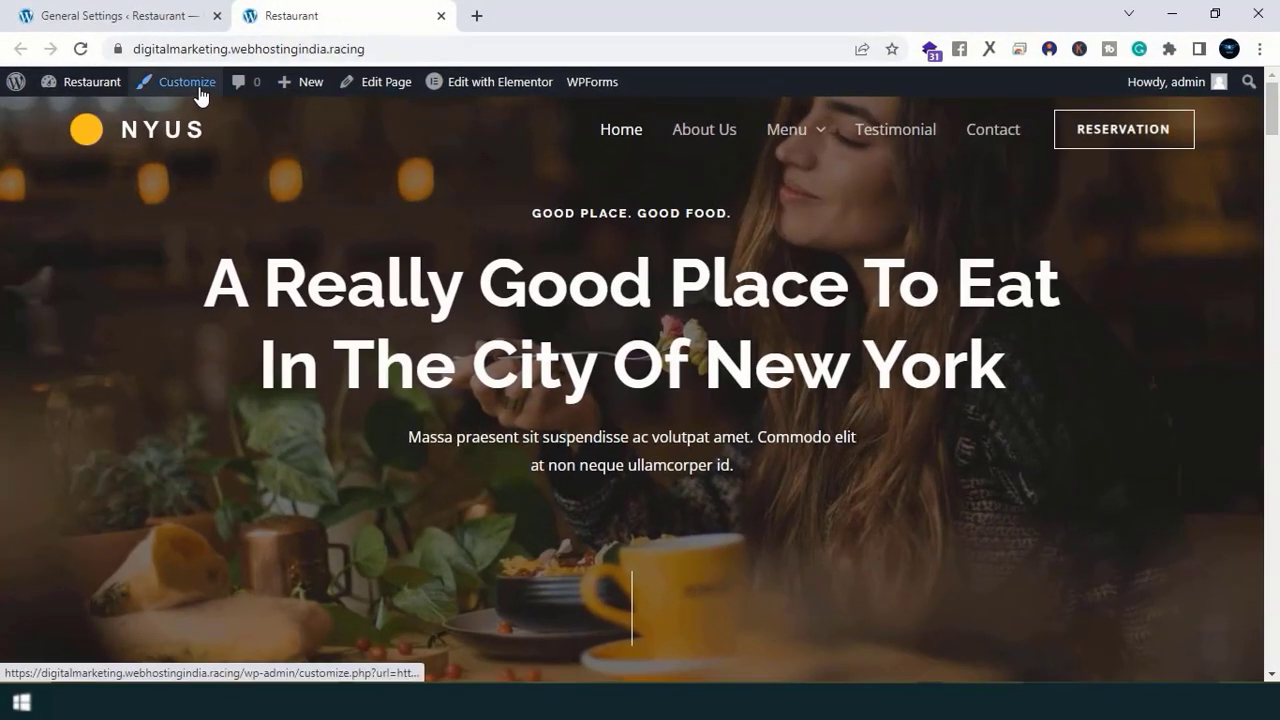
right_click(199, 89)
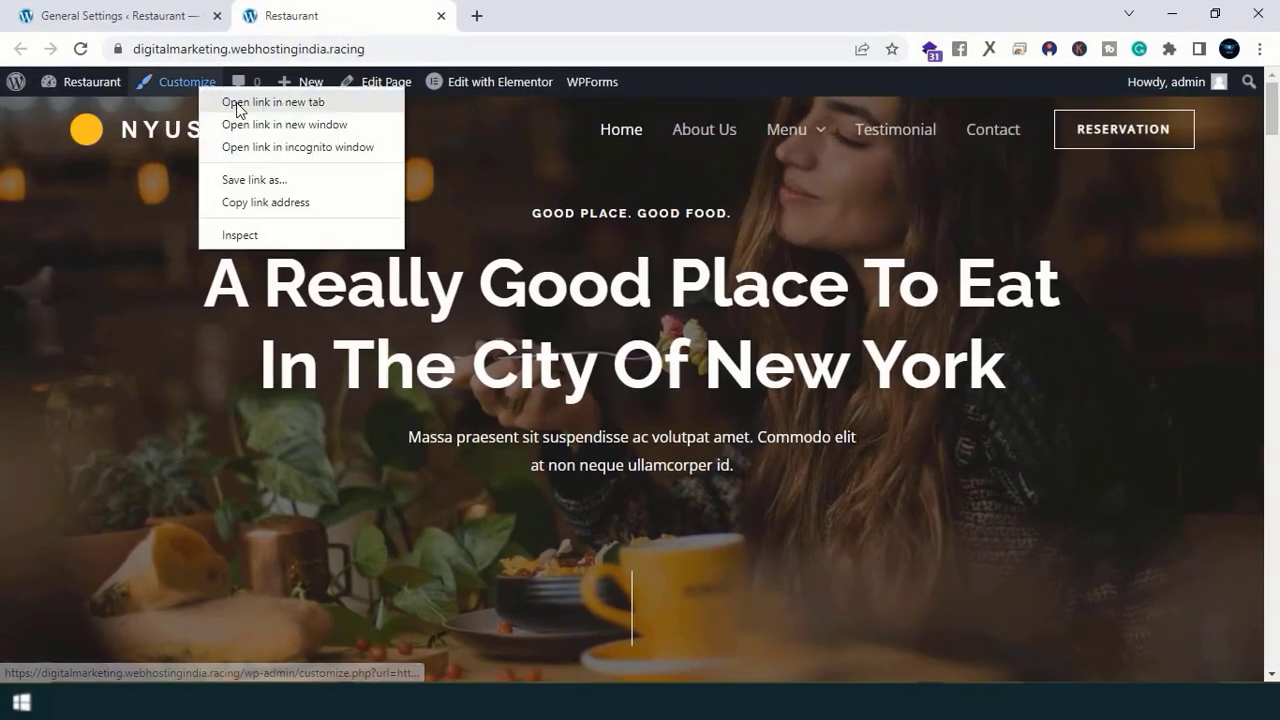
left_click(240, 103)
left_click(575, 30)
left_click_drag(370, 18, 345, 20)
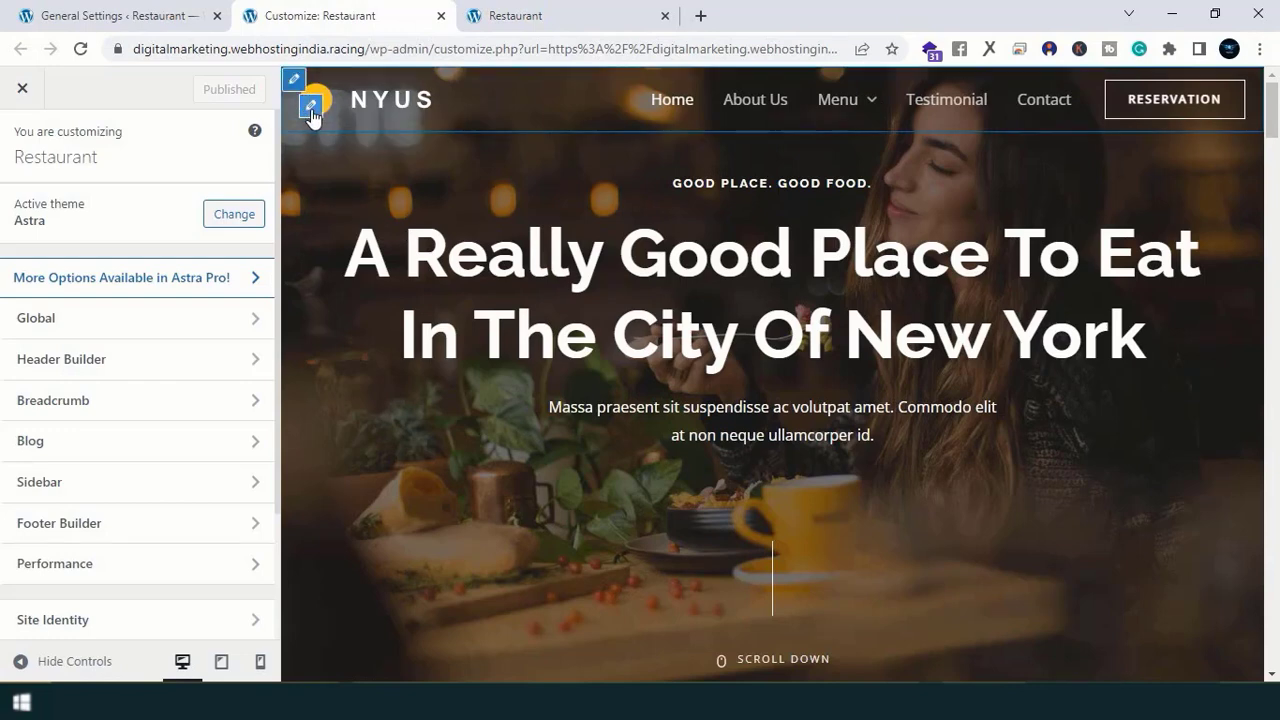
Step: Replace the header logo with the uploaded logo.png from the dr restaurant website folder, uncropped, and set its width to 84 px
left_click(312, 107)
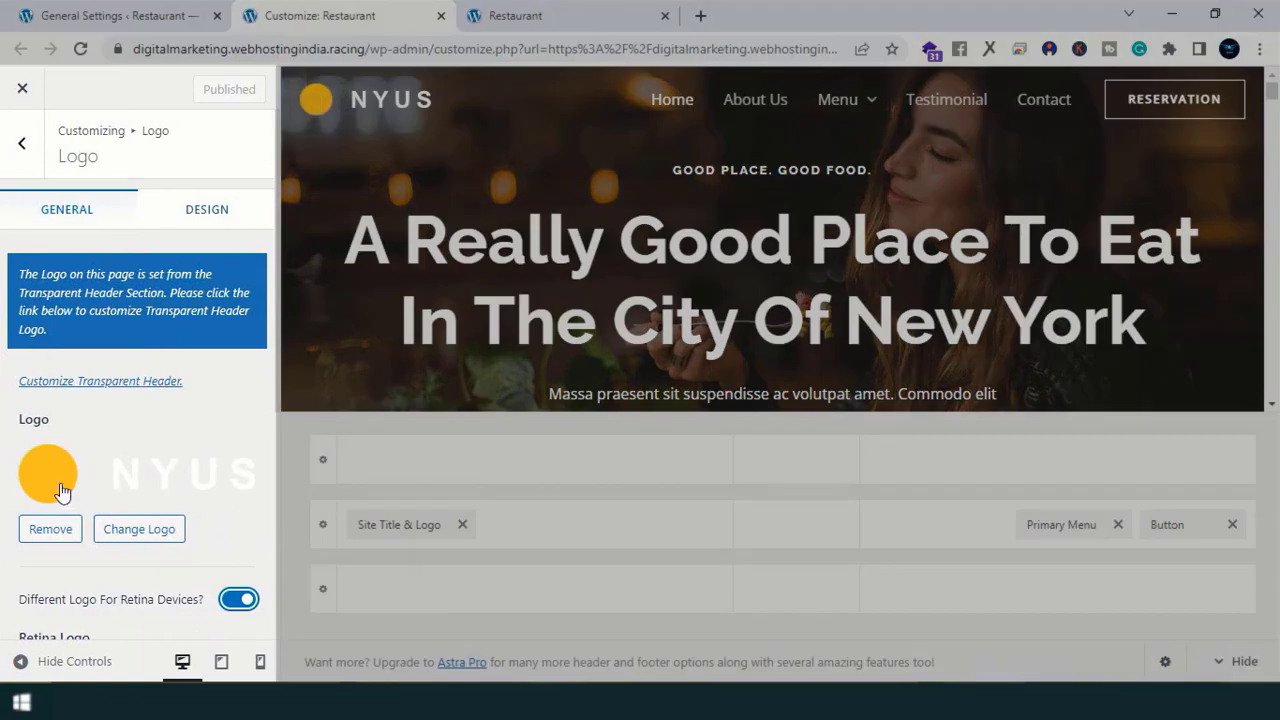
left_click(139, 535)
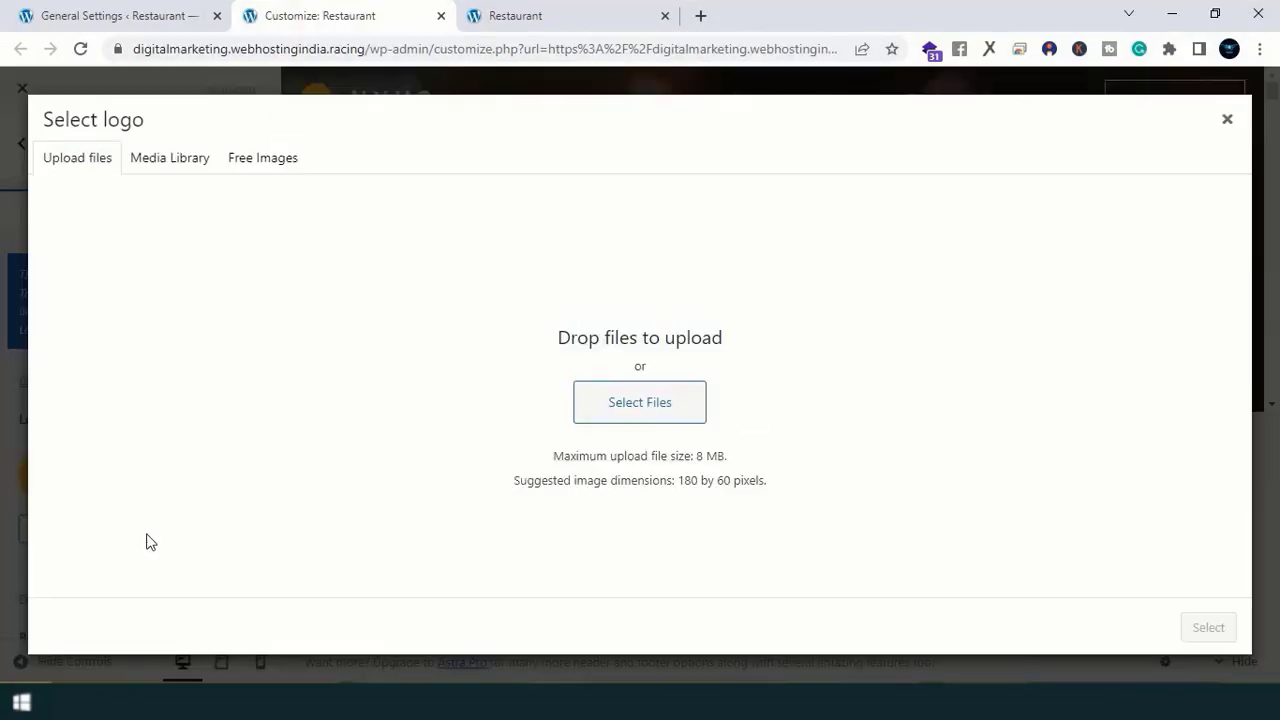
key("alt+Tab")
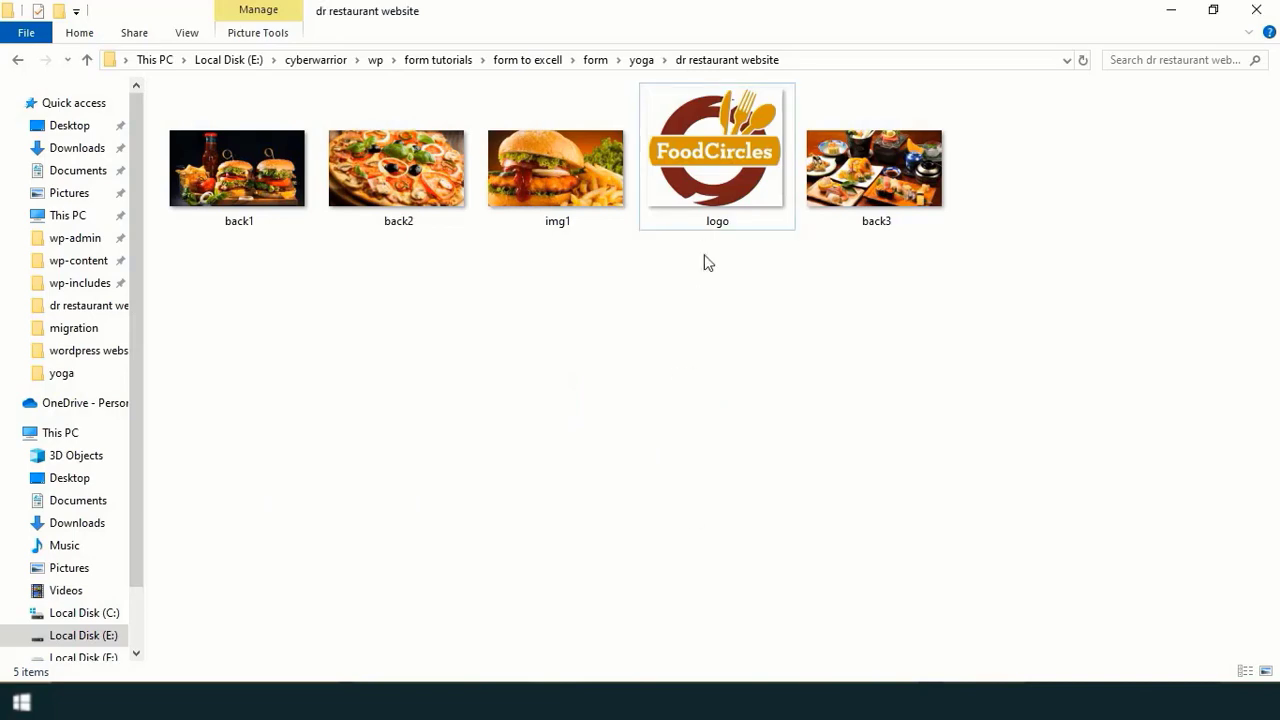
left_click(762, 192)
left_click_drag(762, 192, 671, 385)
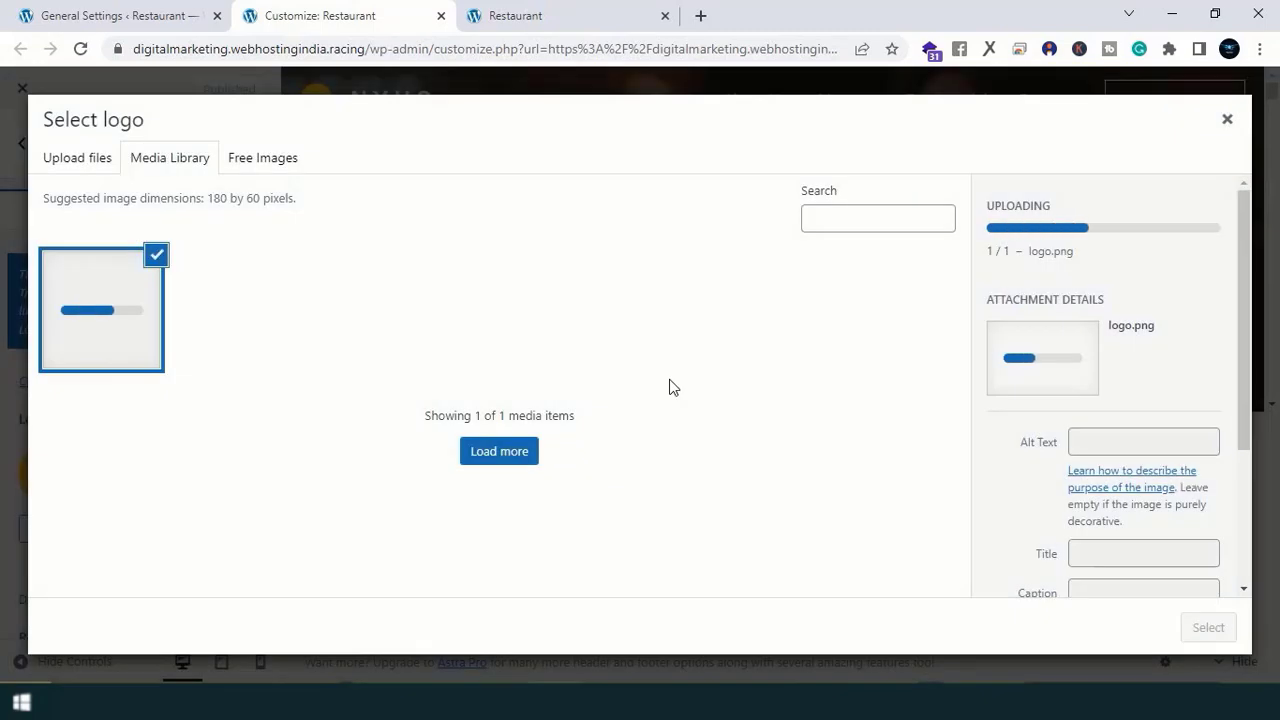
left_click(1208, 628)
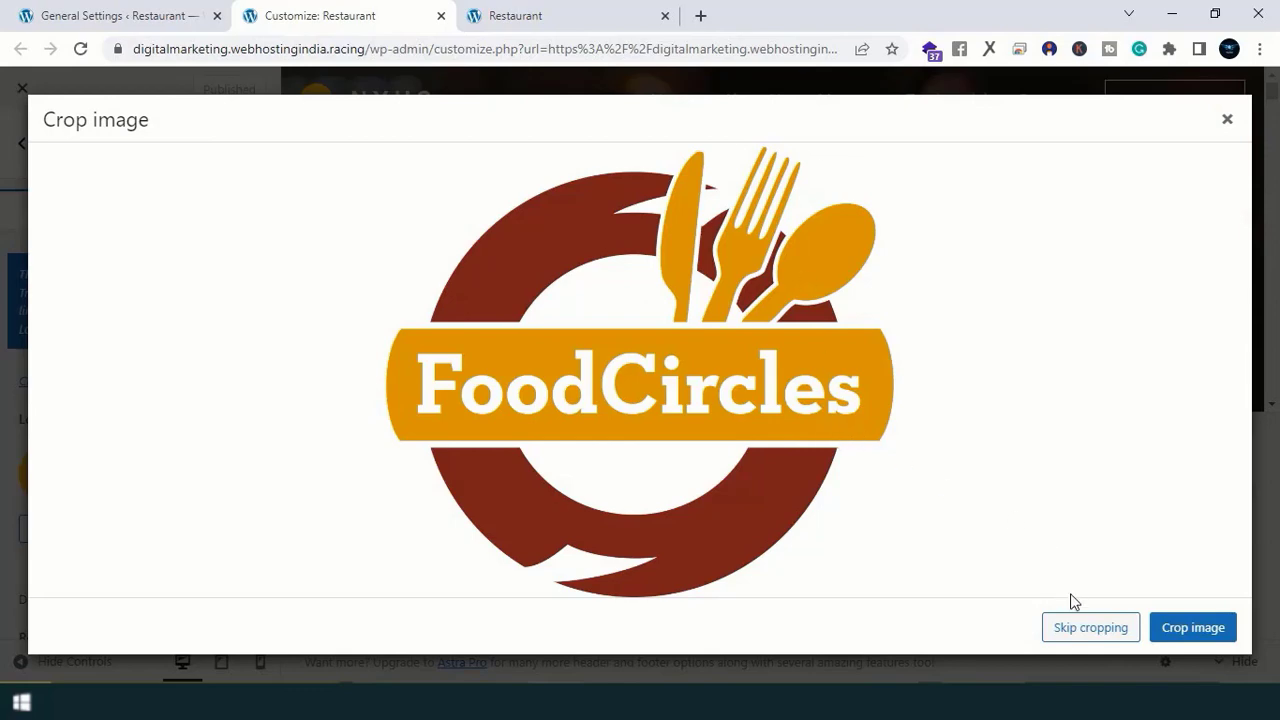
left_click(1086, 628)
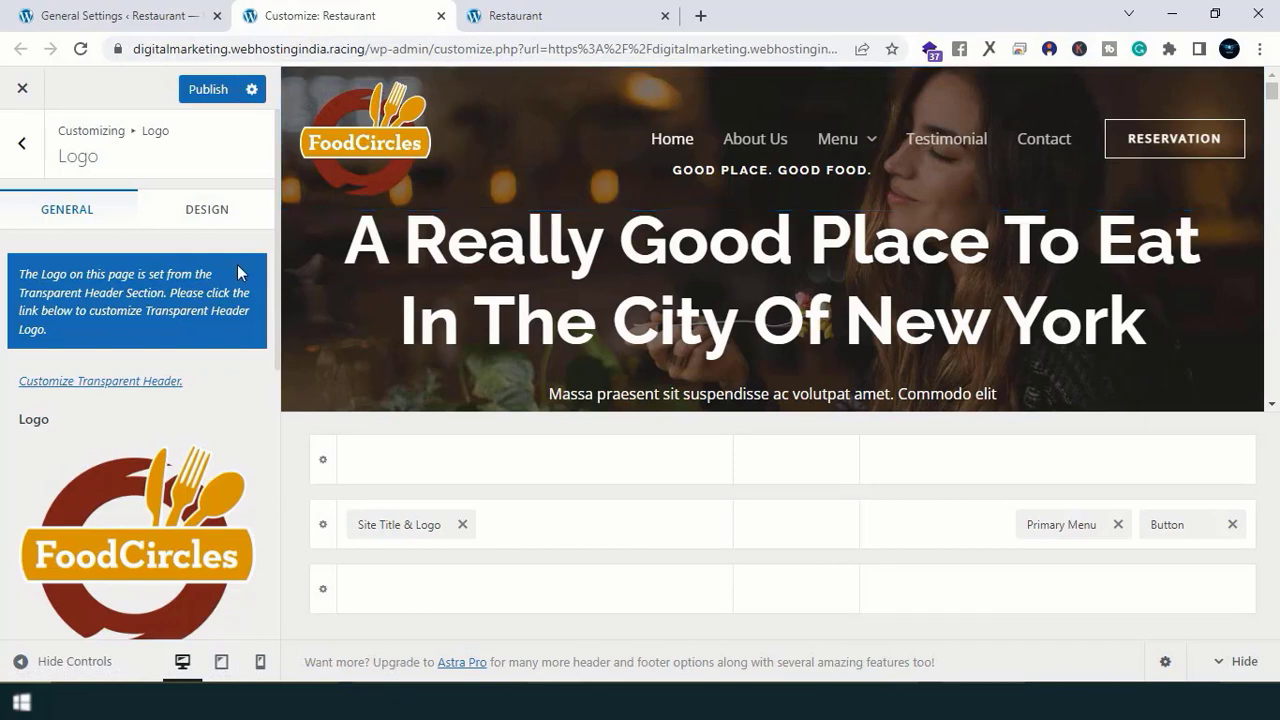
scroll(239, 284, "down", 5)
left_click_drag(48, 400, 42, 402)
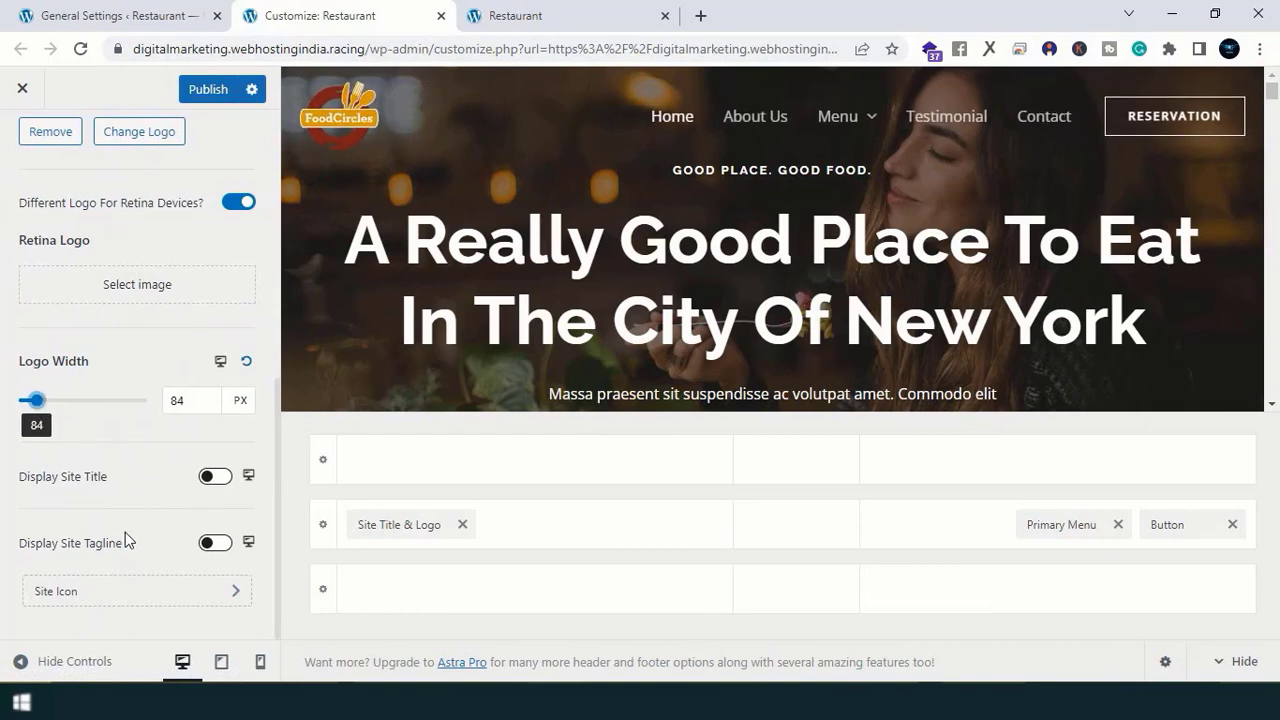
Step: Set the site icon to the logo image from the dr restaurant website folder
left_click(83, 600)
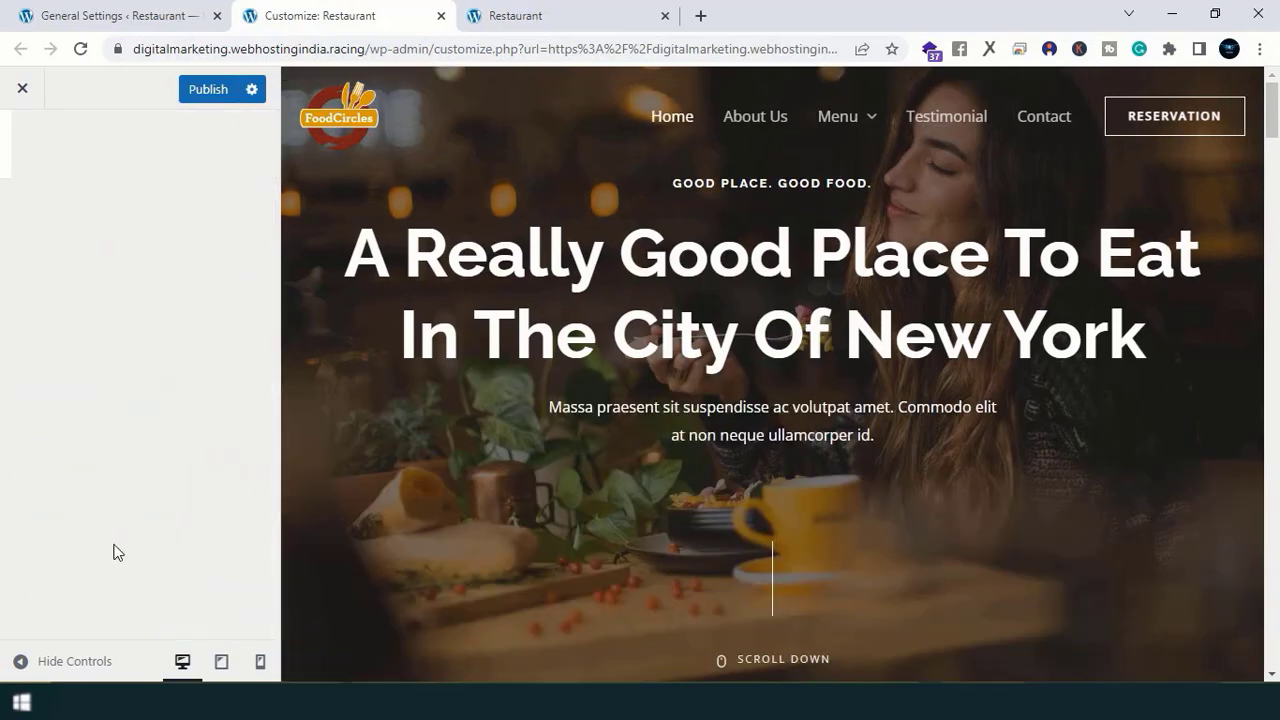
left_click(150, 326)
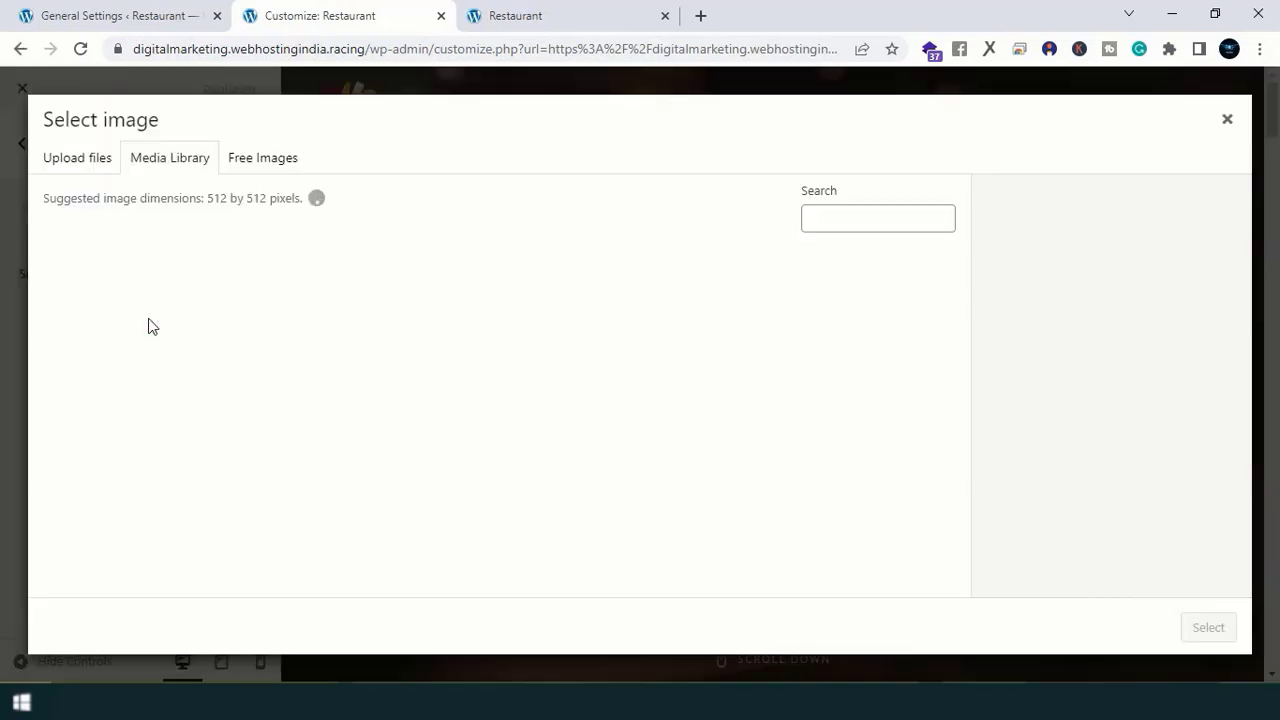
left_click(103, 158)
key("alt+Tab")
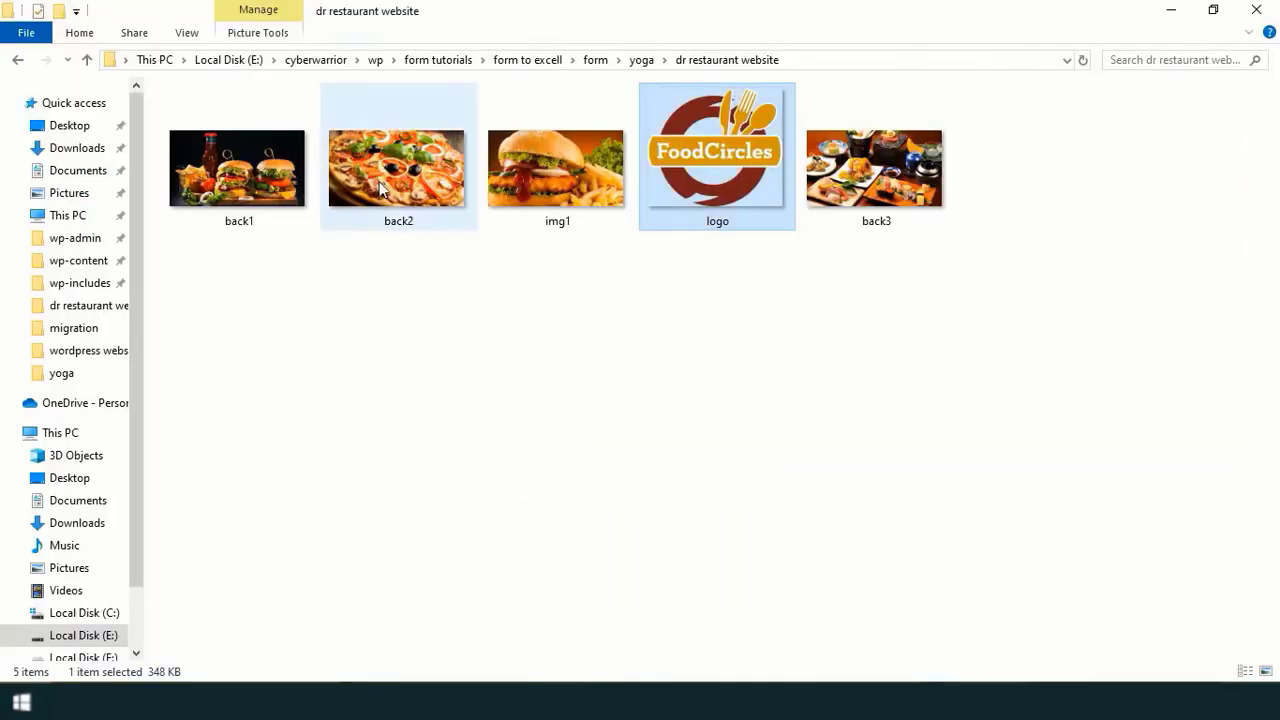
left_click_drag(705, 166, 660, 316)
left_click(1208, 627)
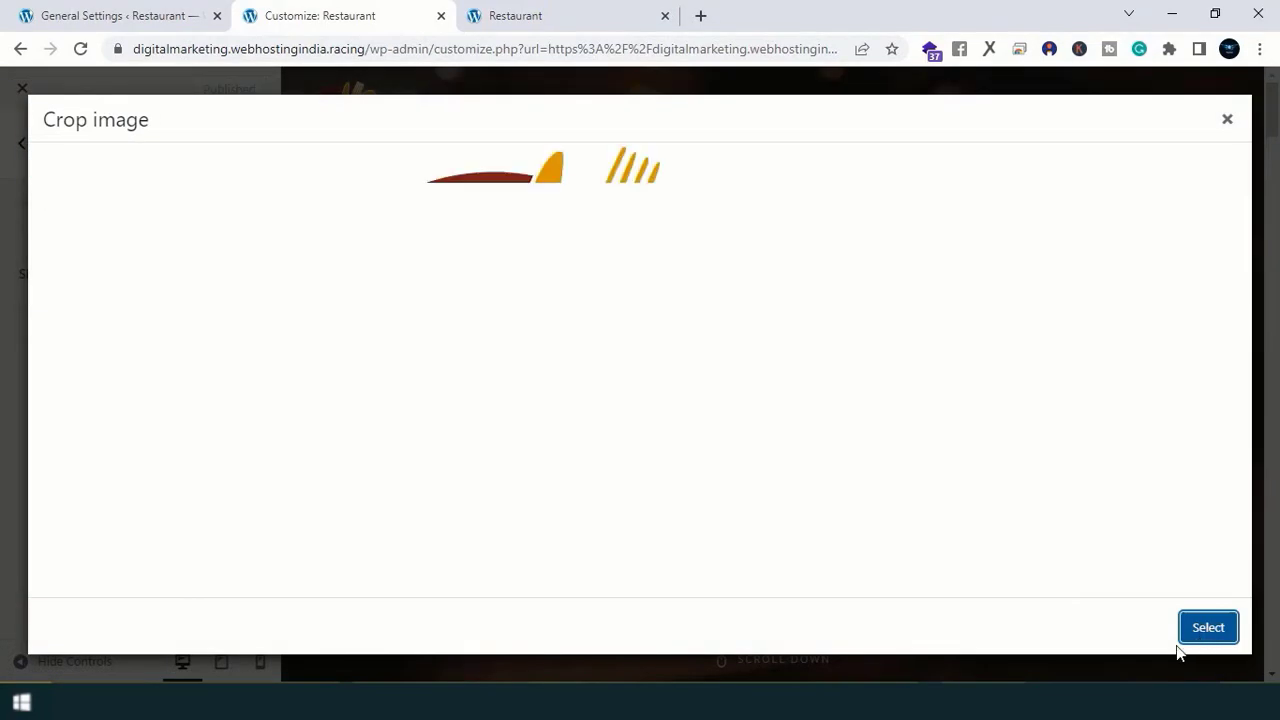
left_click(1193, 630)
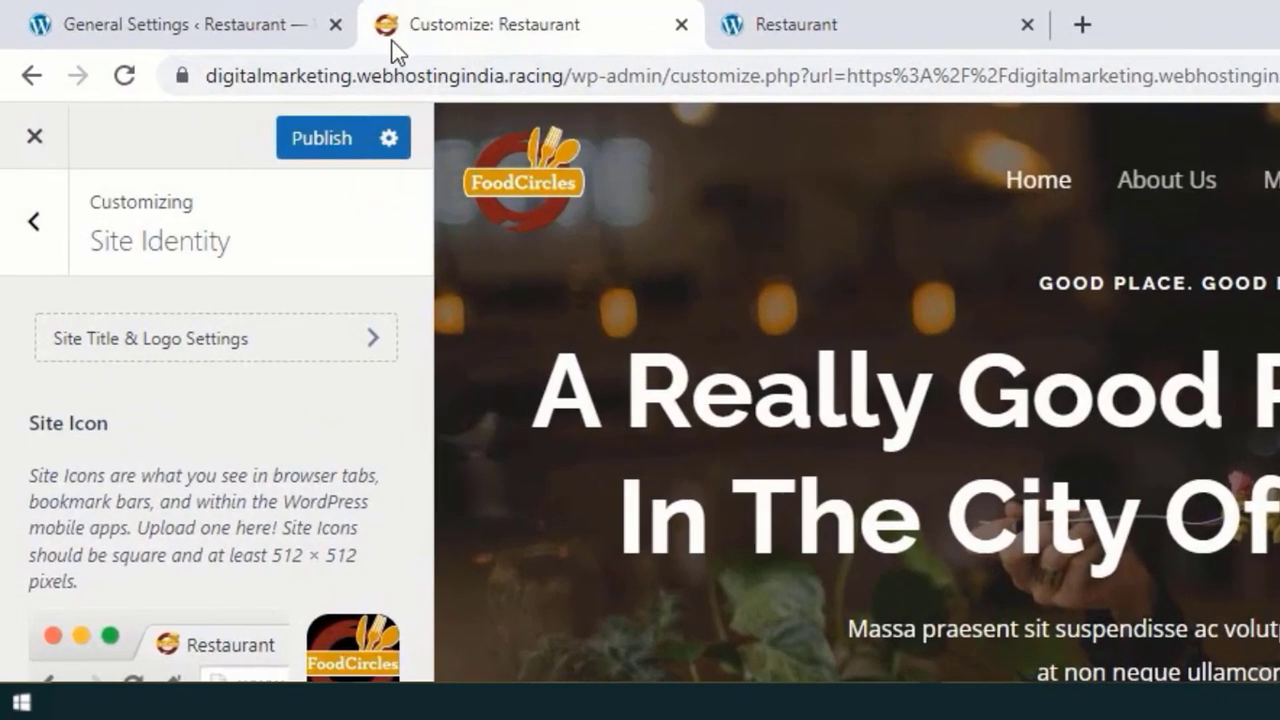
Step: Publish the Customizer changes and reload the live site to check its logo, icon and navigation
left_click(325, 148)
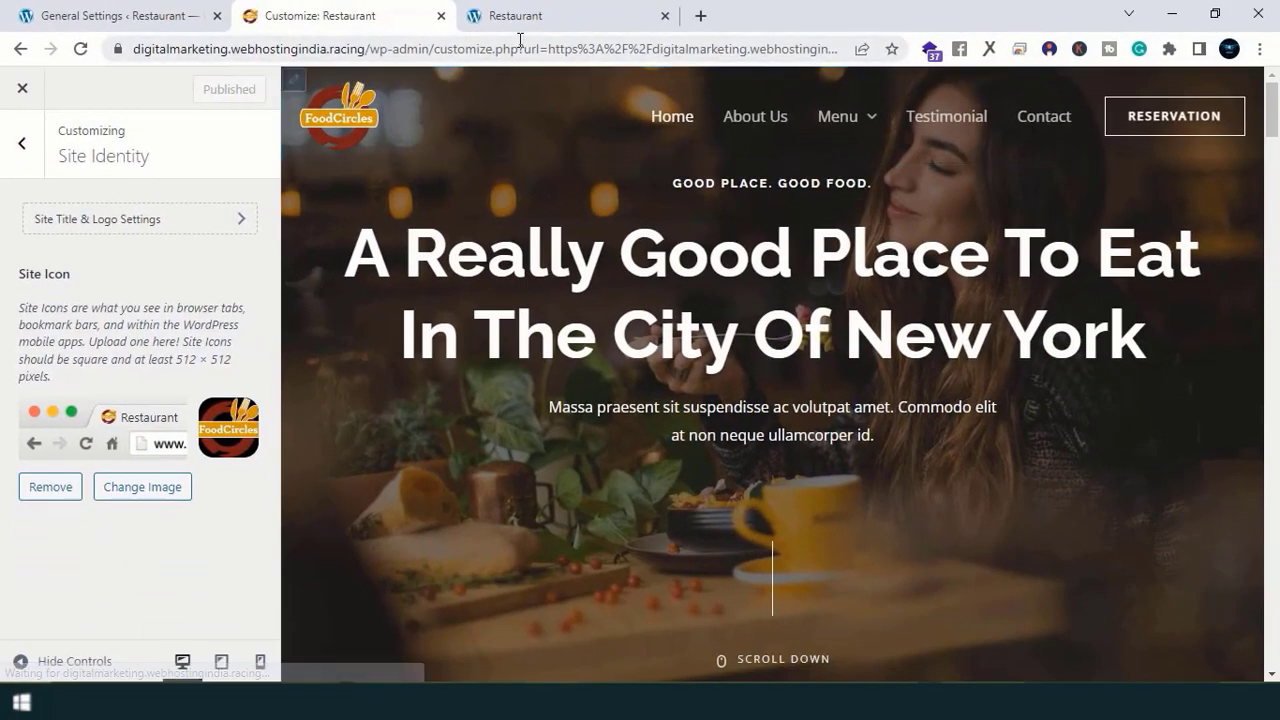
left_click(530, 16)
left_click(90, 52)
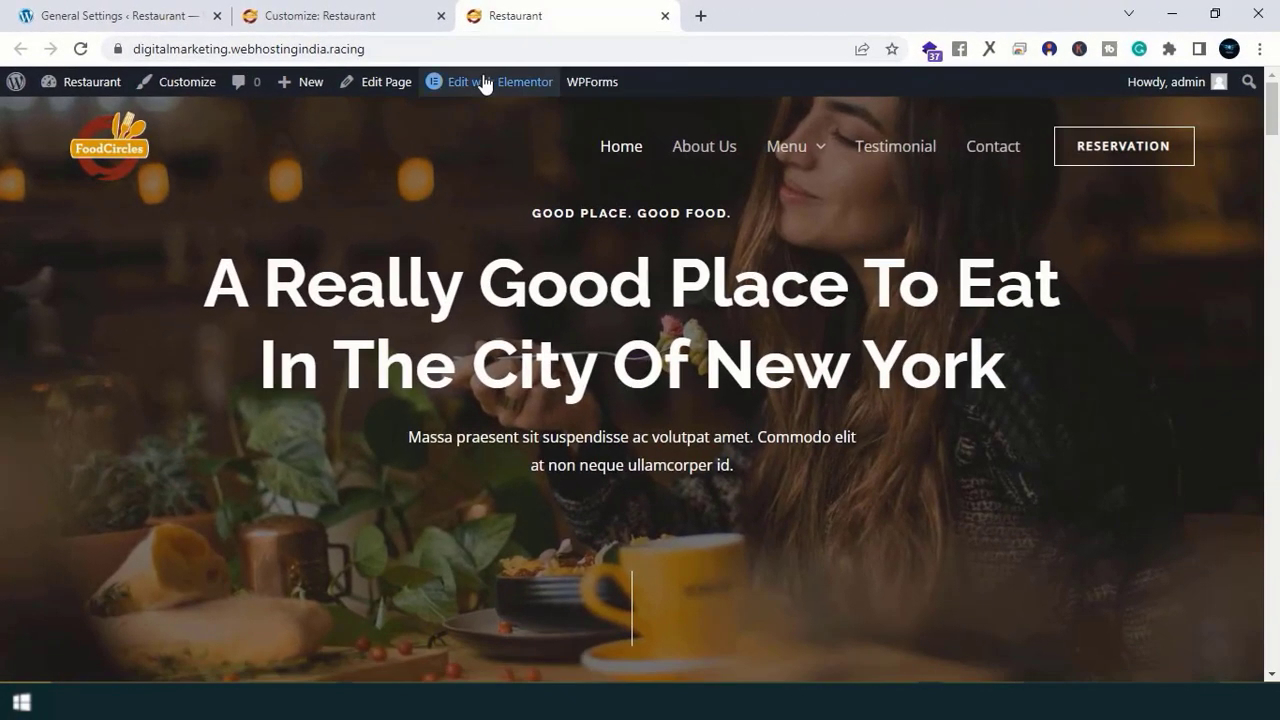
mouse_move(813, 142)
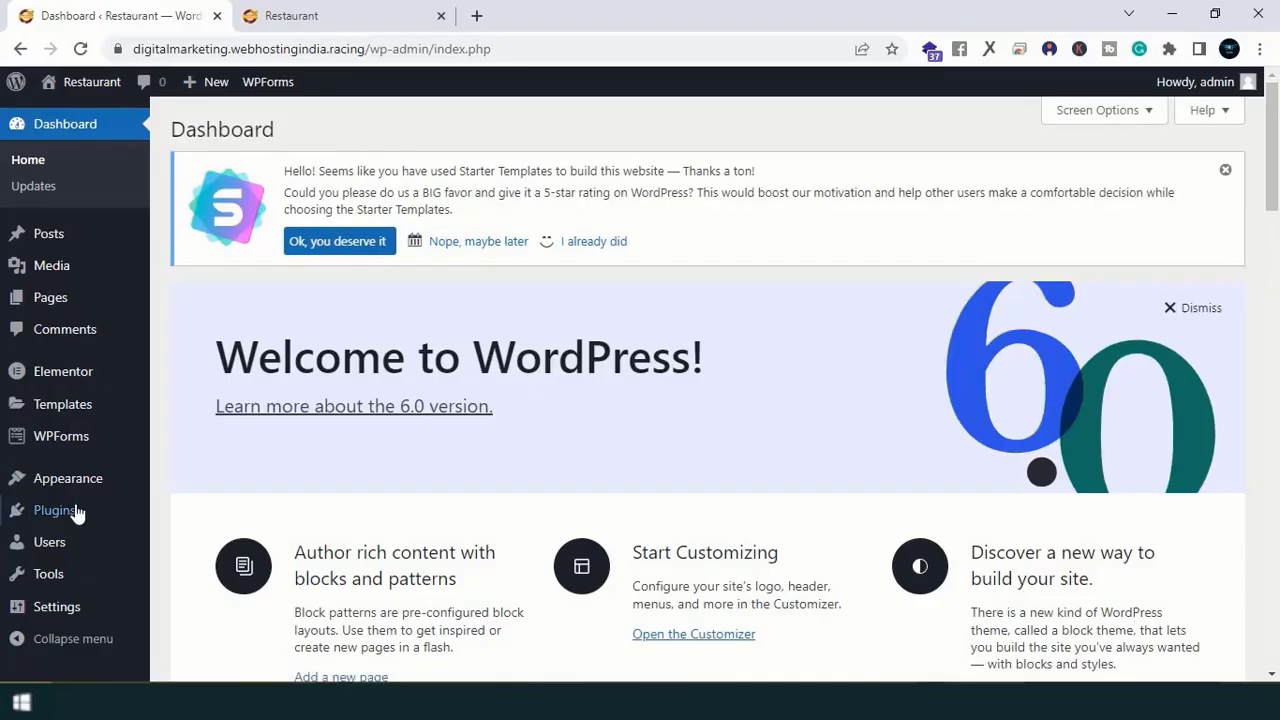
Step: Open the structure of the site's Main menu and compare its items with the live site's navigation
mouse_move(63, 490)
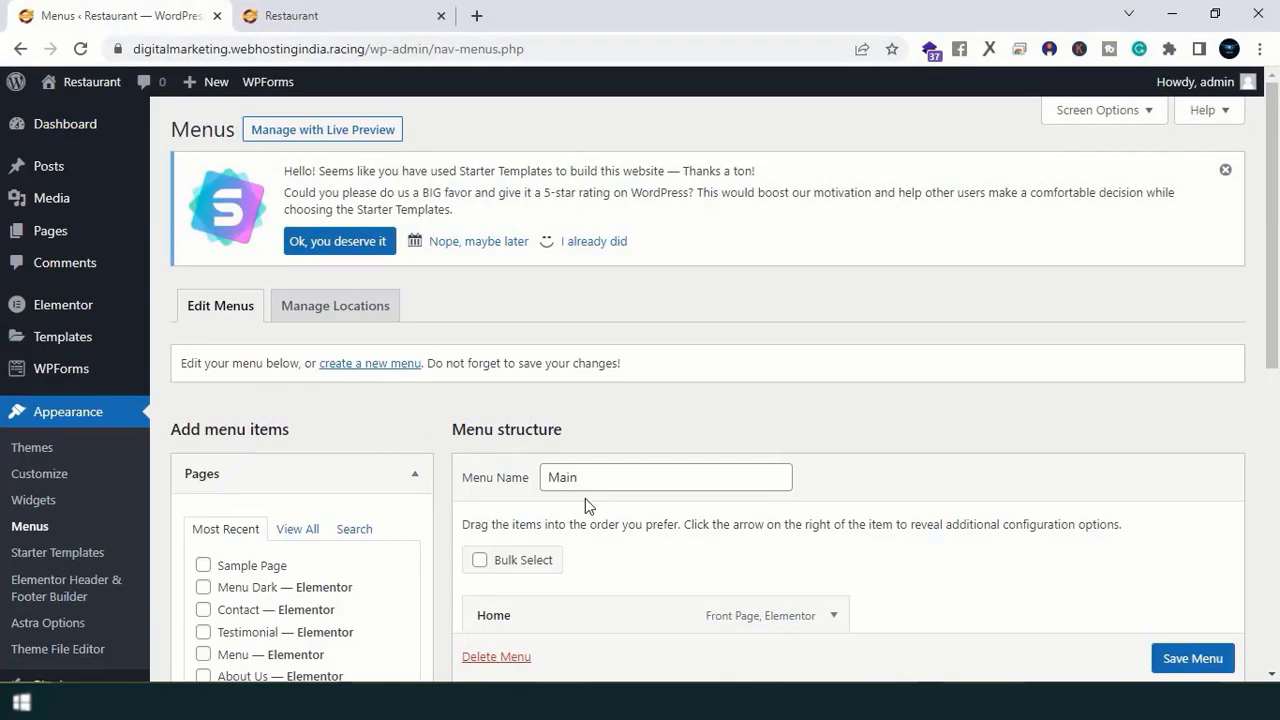
scroll(585, 498, "down", 4)
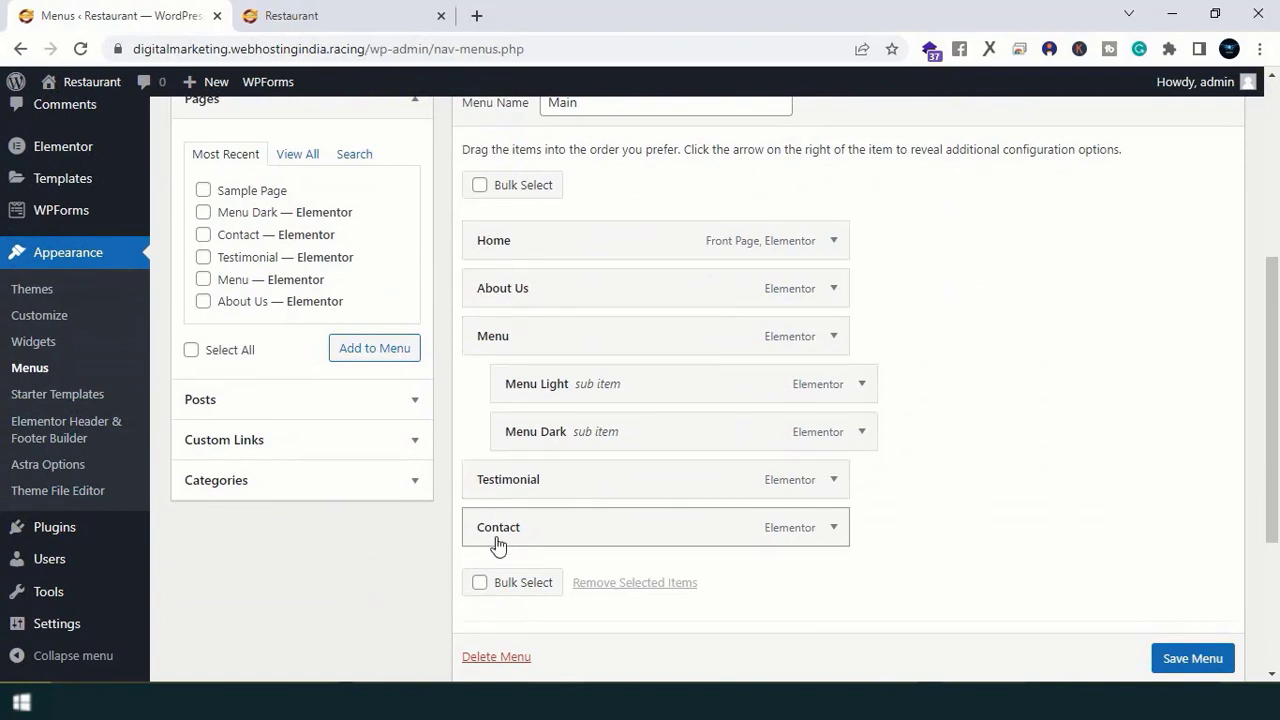
left_click(405, 28)
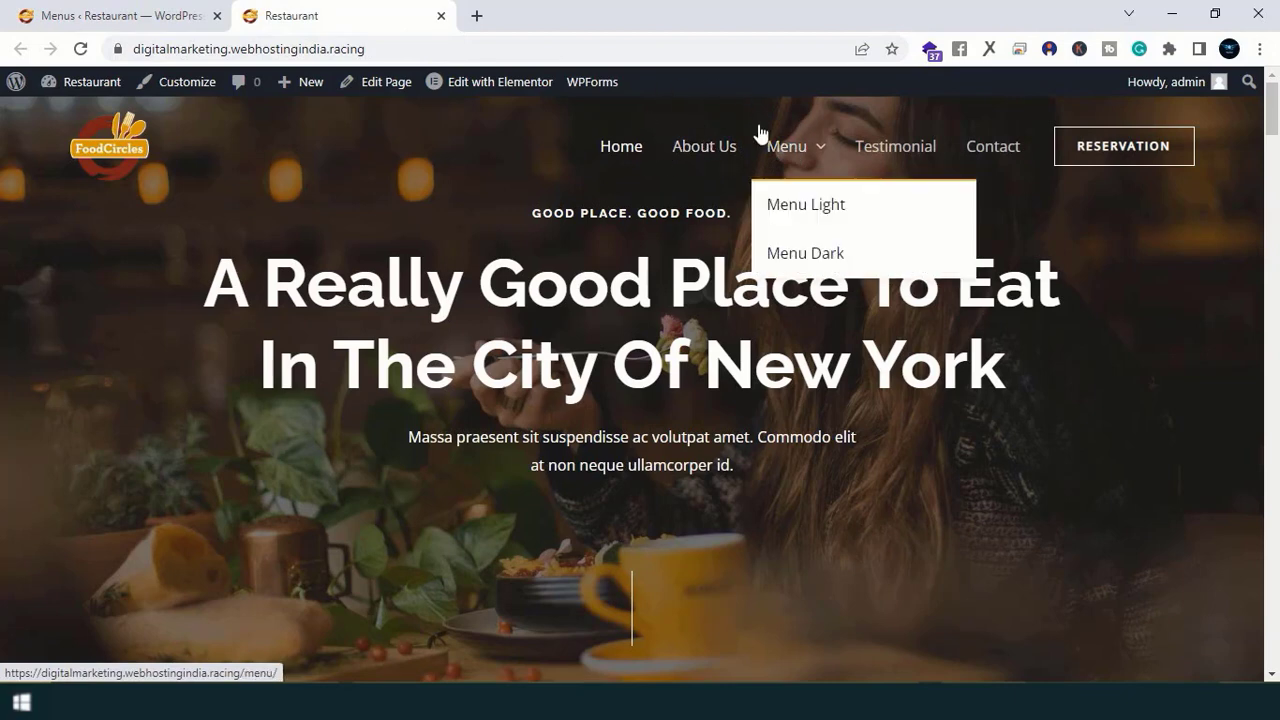
left_click(118, 17)
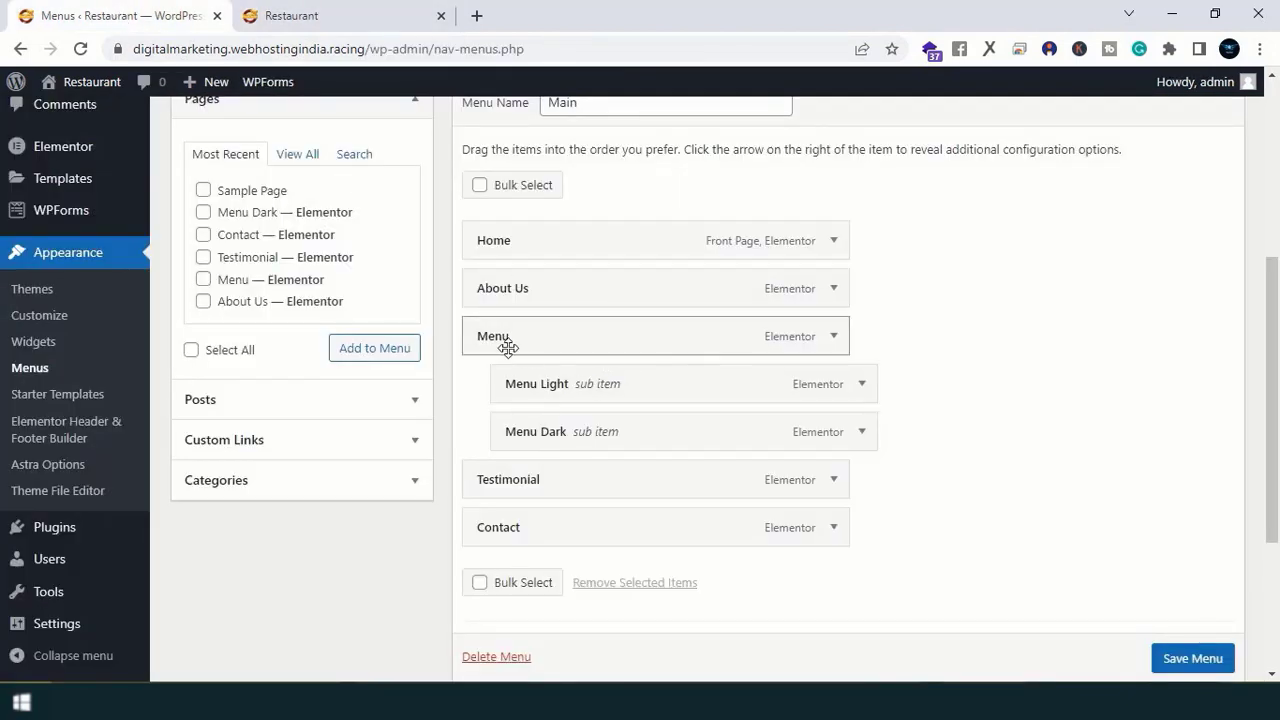
Step: Reorder the Main menu to Home, Menu with its sub items, Testimonial, About Us, Contact, save it and reload the live site
left_click_drag(491, 343, 489, 289)
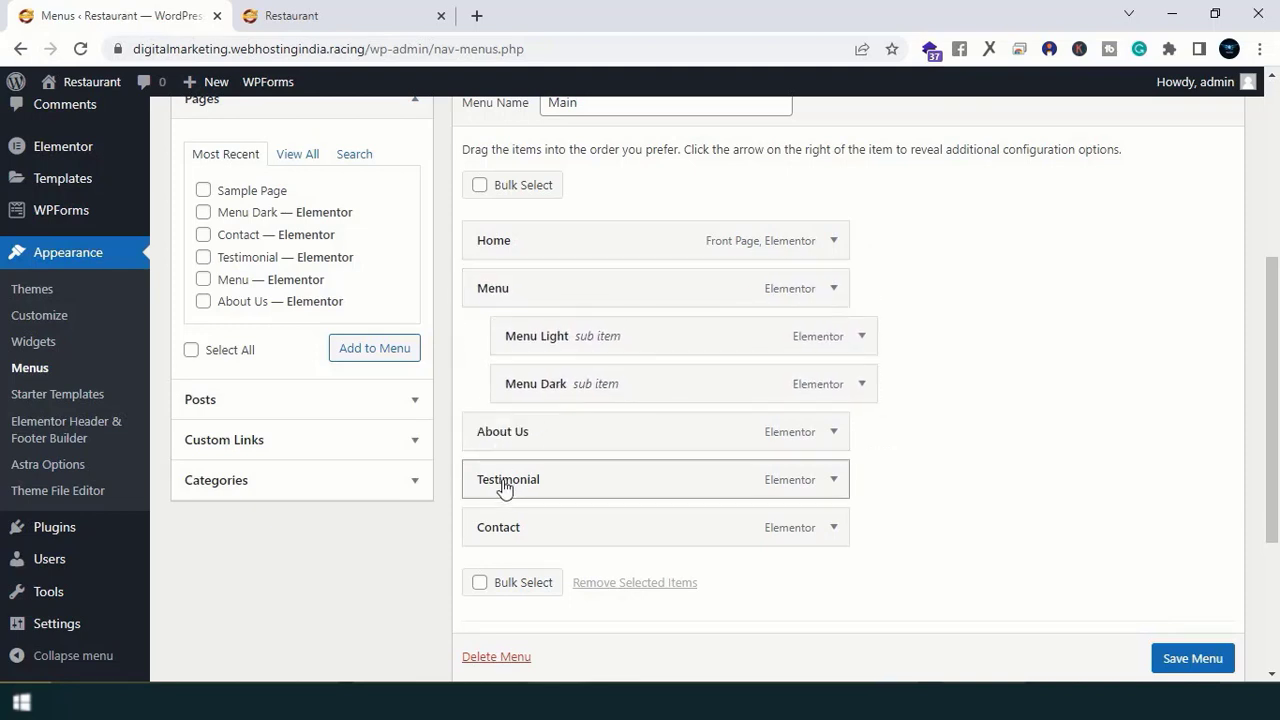
left_click_drag(505, 487, 500, 449)
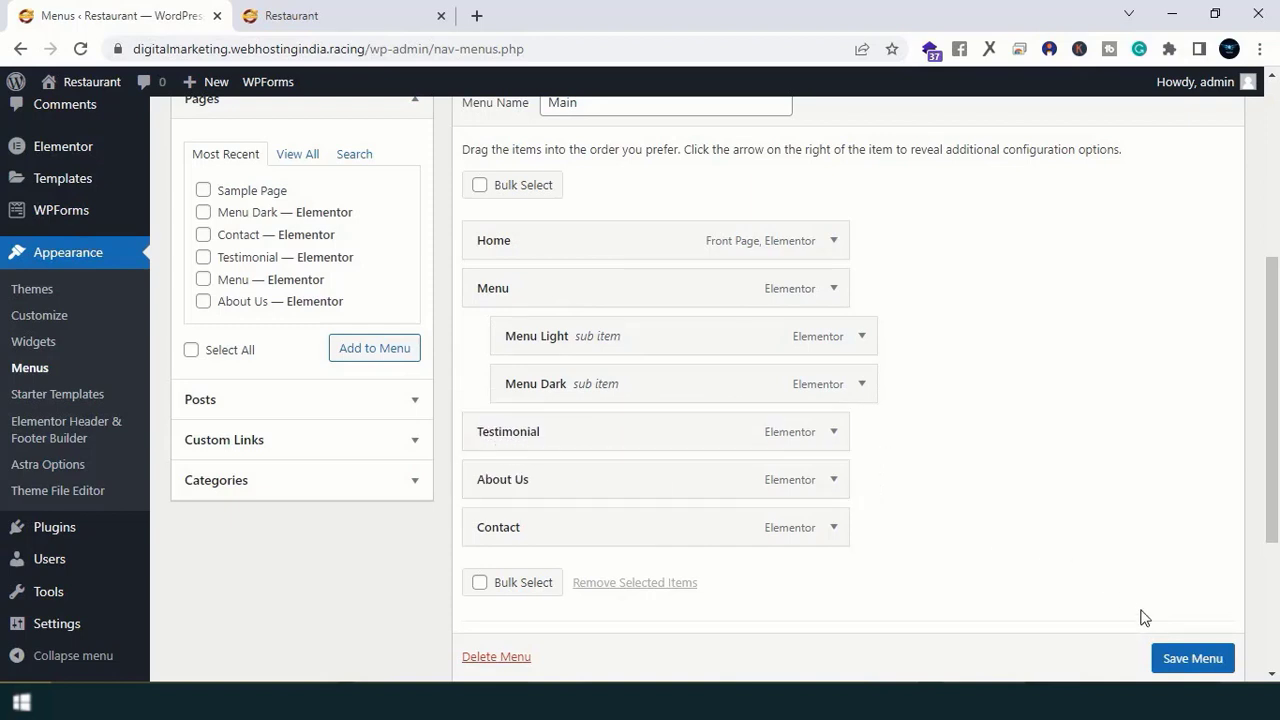
left_click(1185, 659)
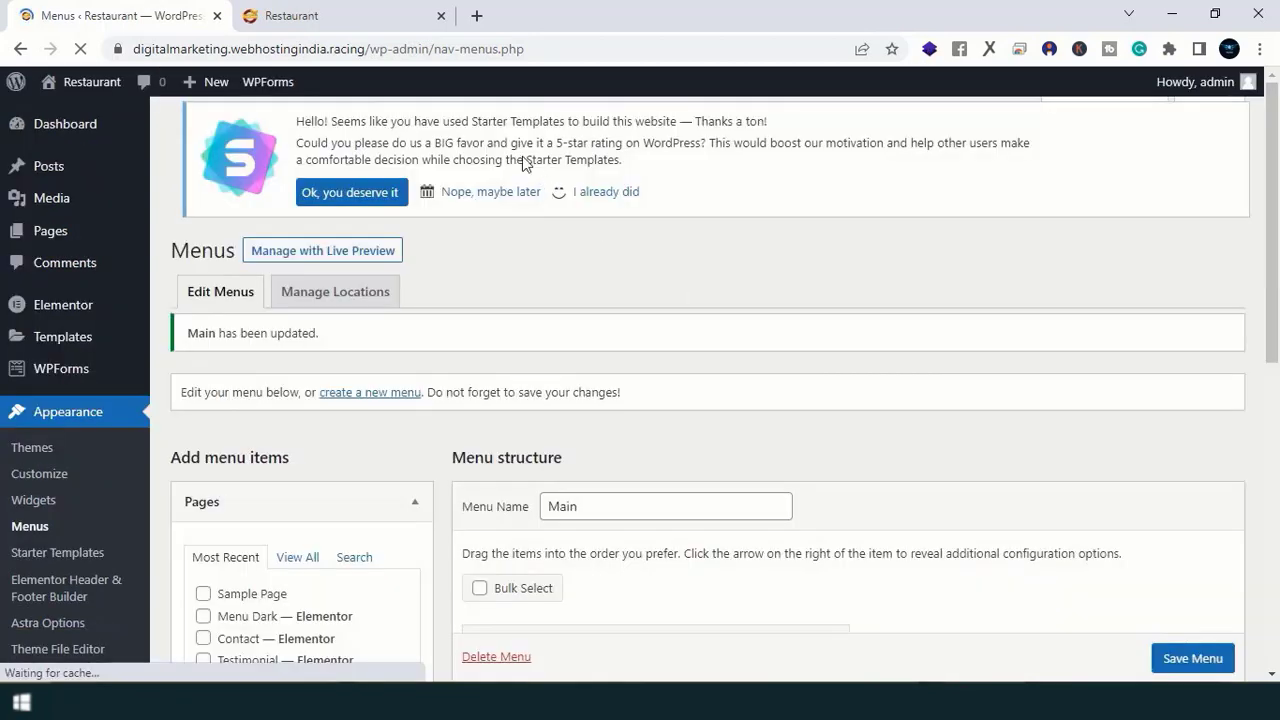
left_click(395, 22)
left_click(78, 51)
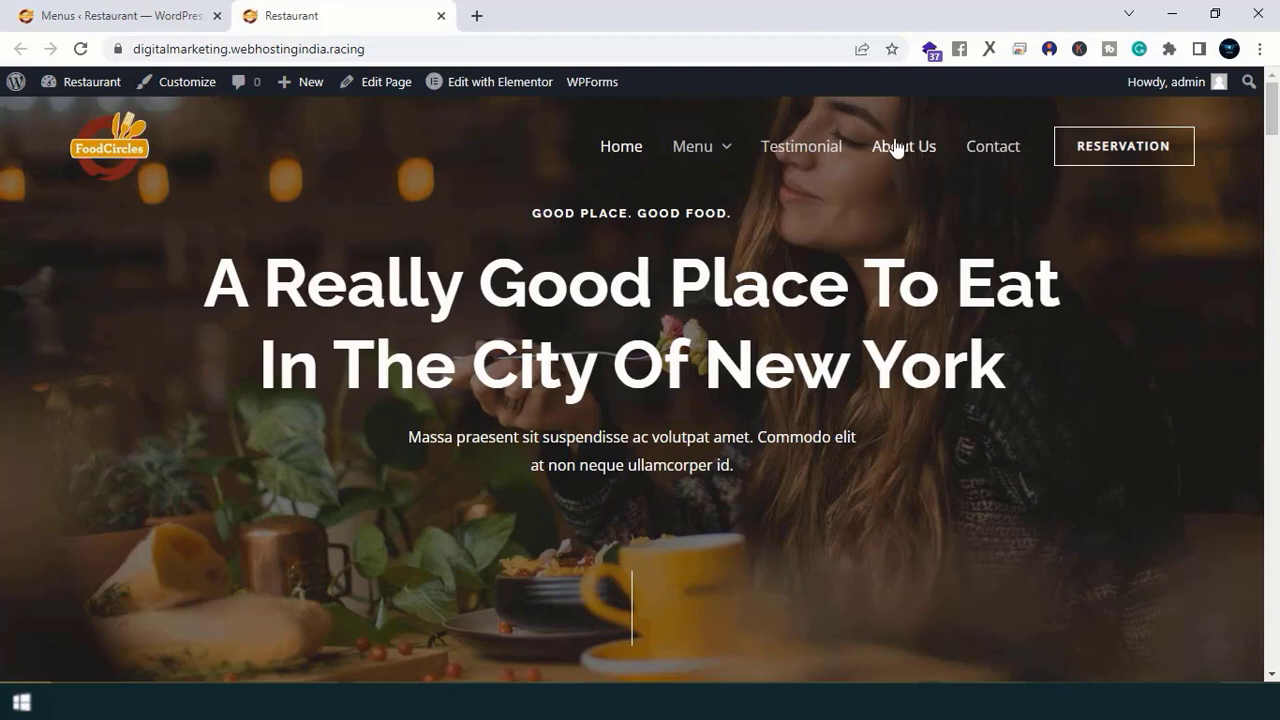
mouse_move(697, 143)
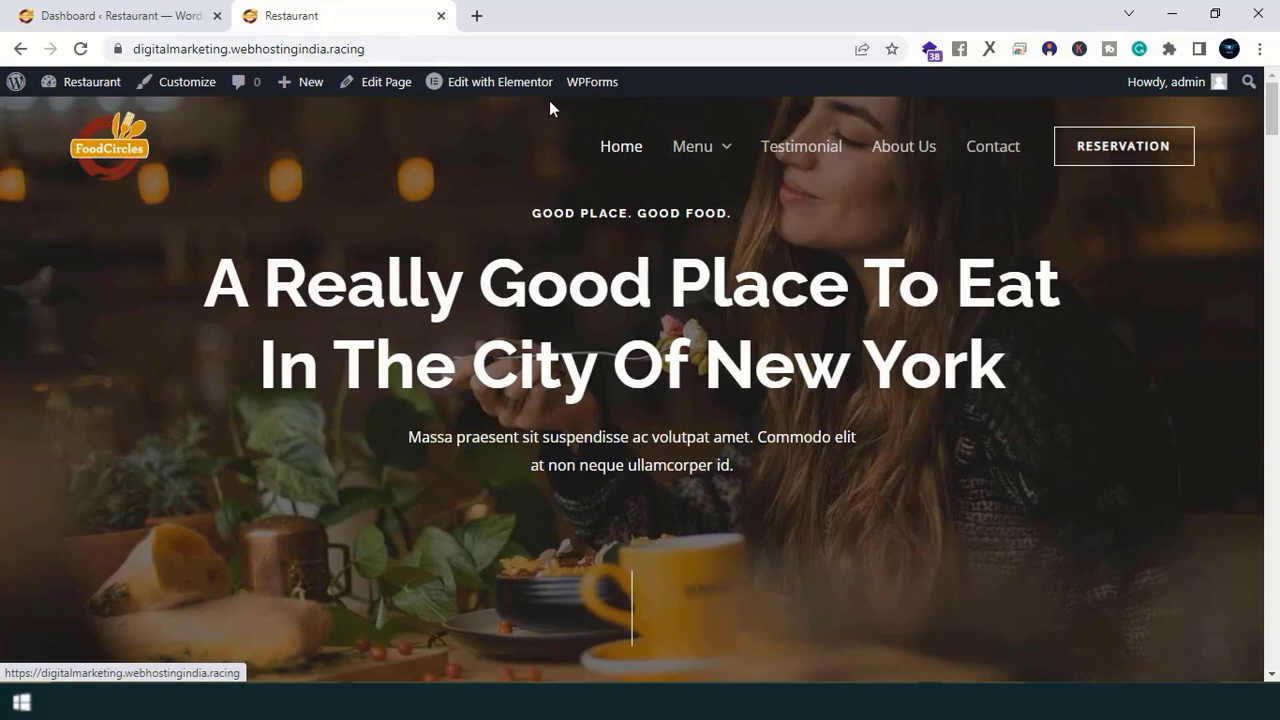
Step: Open the home page in the Elementor editor in a new browser tab placed before the live site's tab
right_click(512, 85)
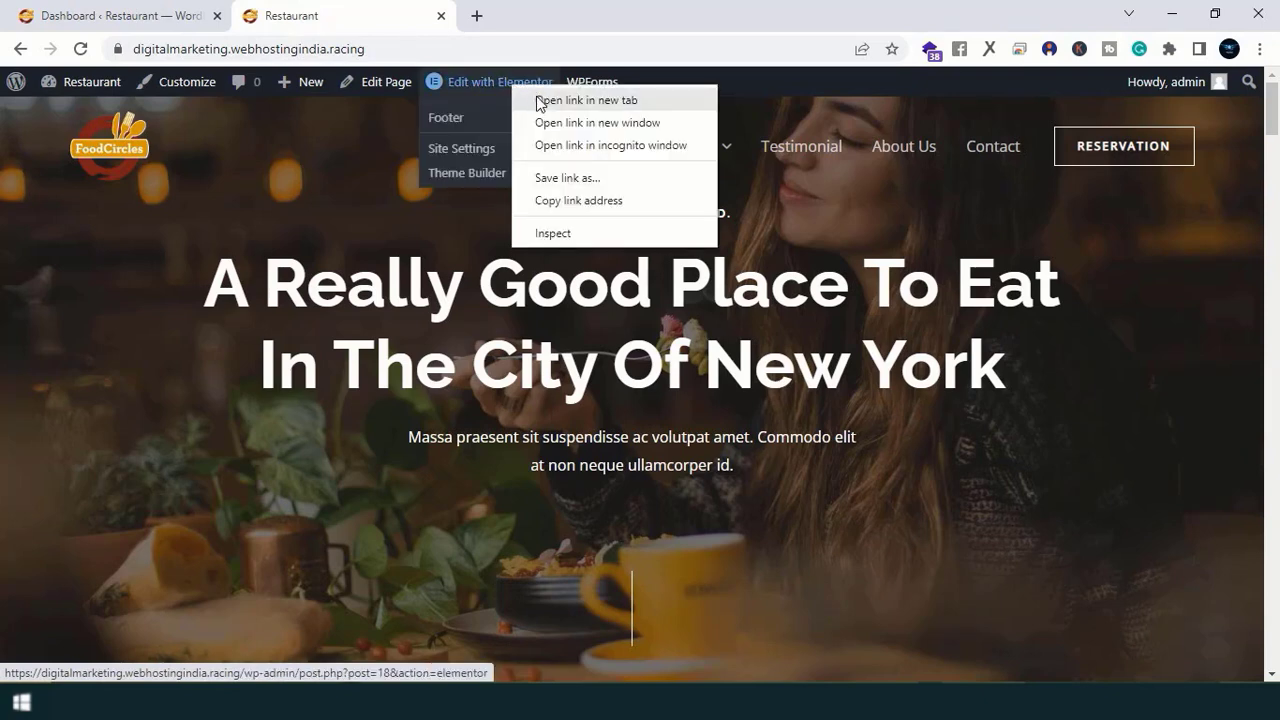
left_click(545, 99)
left_click(600, 20)
left_click_drag(604, 25, 430, 12)
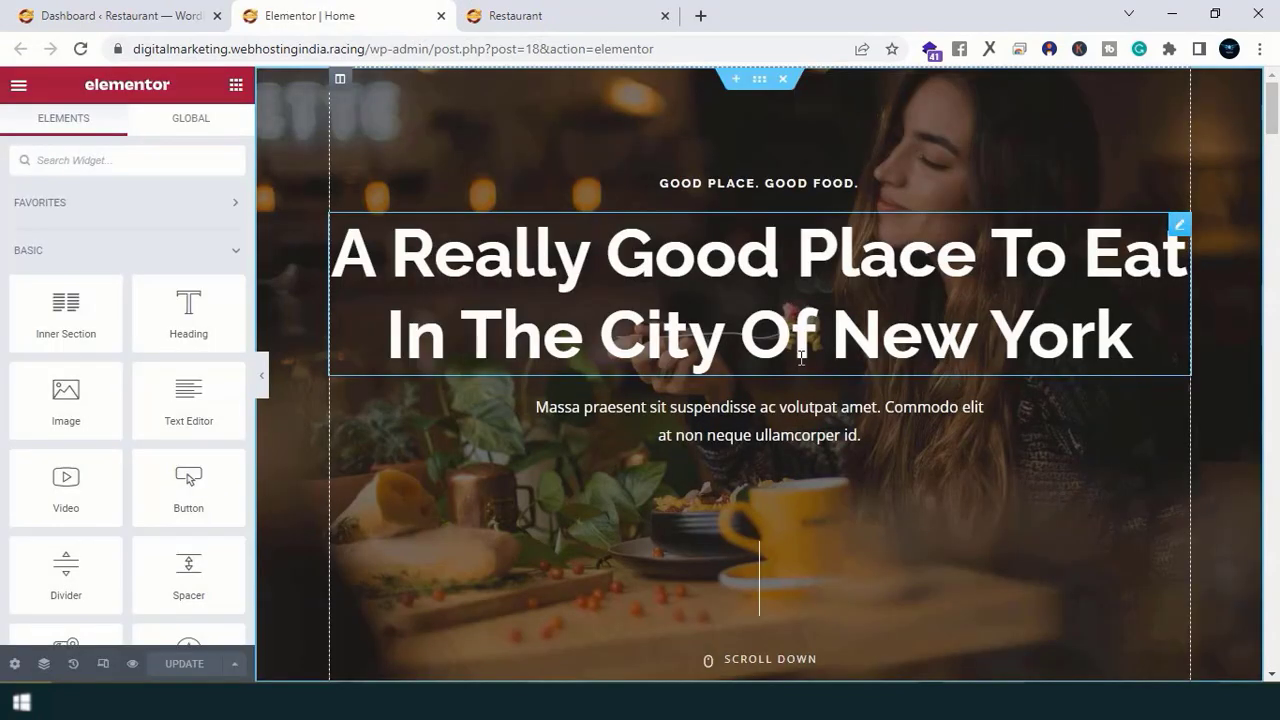
Step: Change the hero heading to "A Really Good Place to Eat In the City of Pune."
left_click_drag(352, 238, 843, 362)
type("Pune")
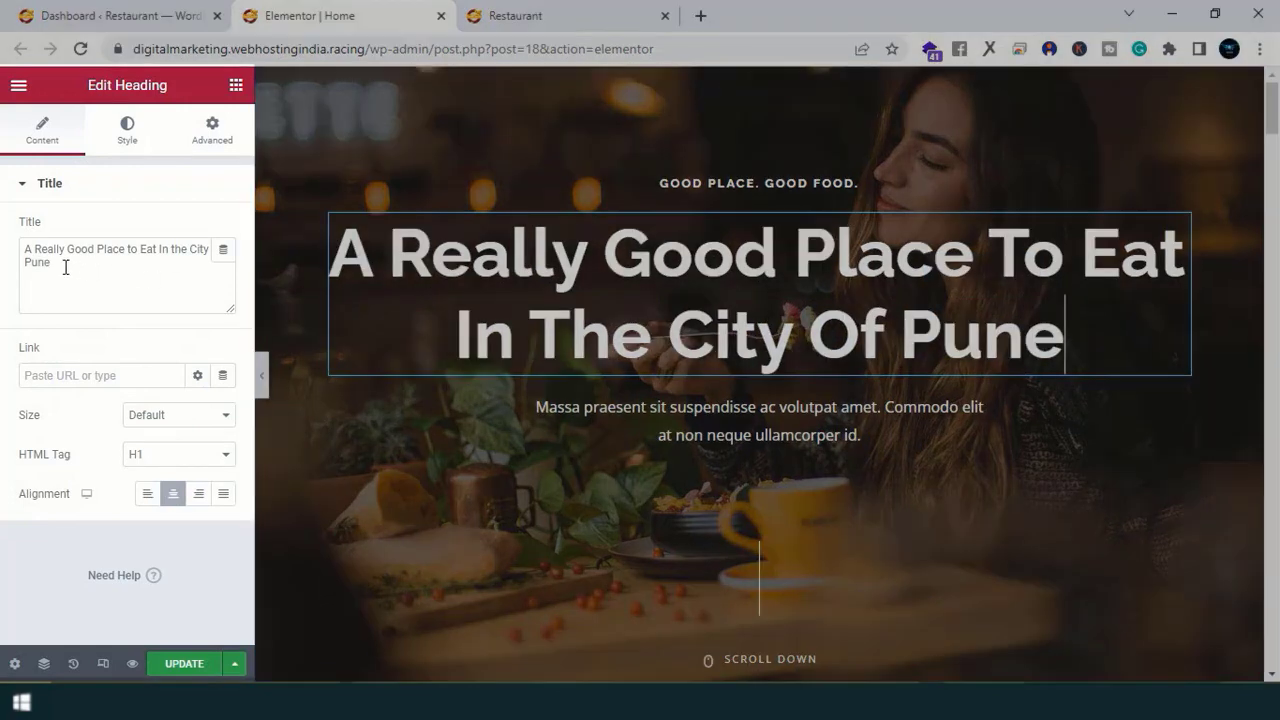
left_click(61, 272)
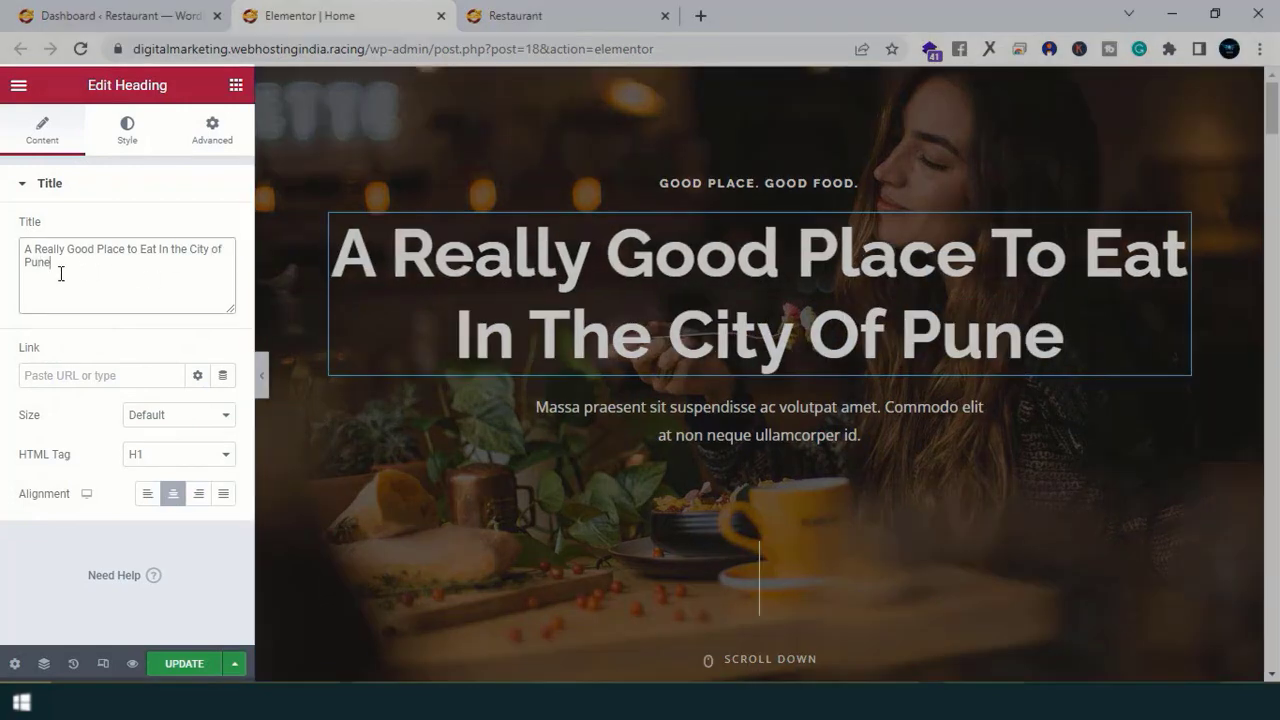
type(".")
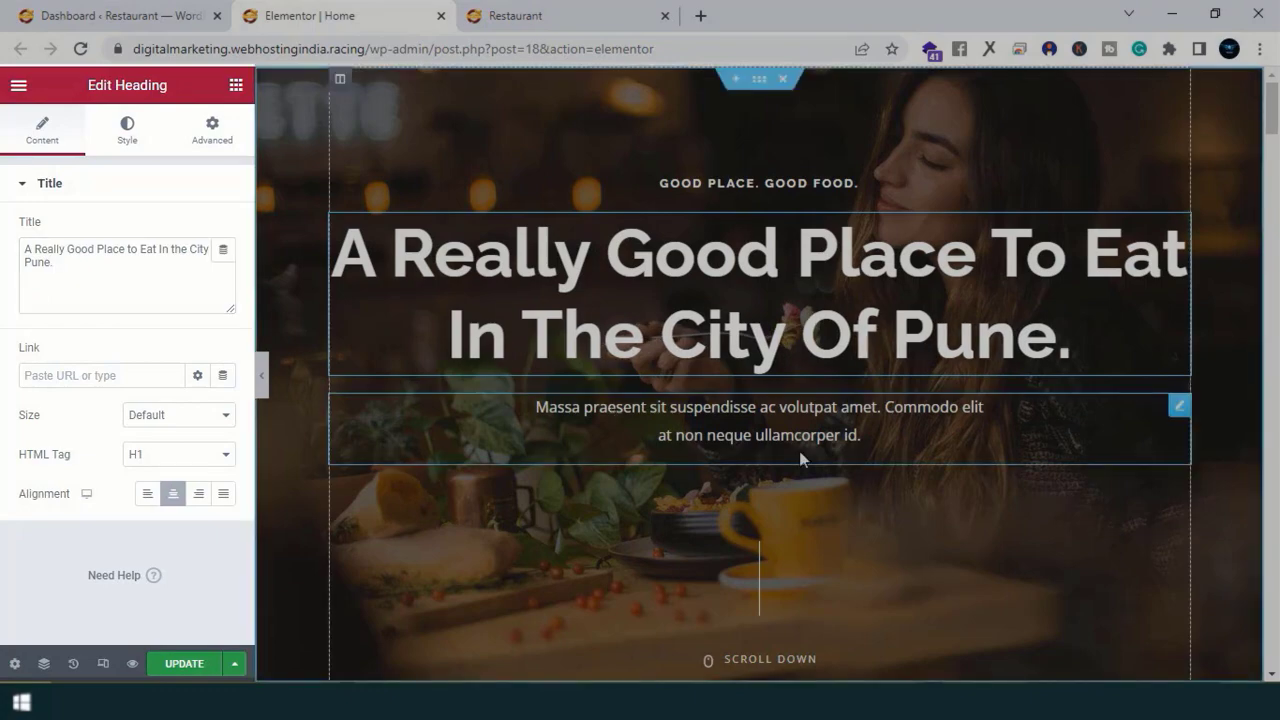
Step: Change the hero paragraph's last word to "india" and append "GOOD LIFE" to the small heading above the title
left_click(857, 434)
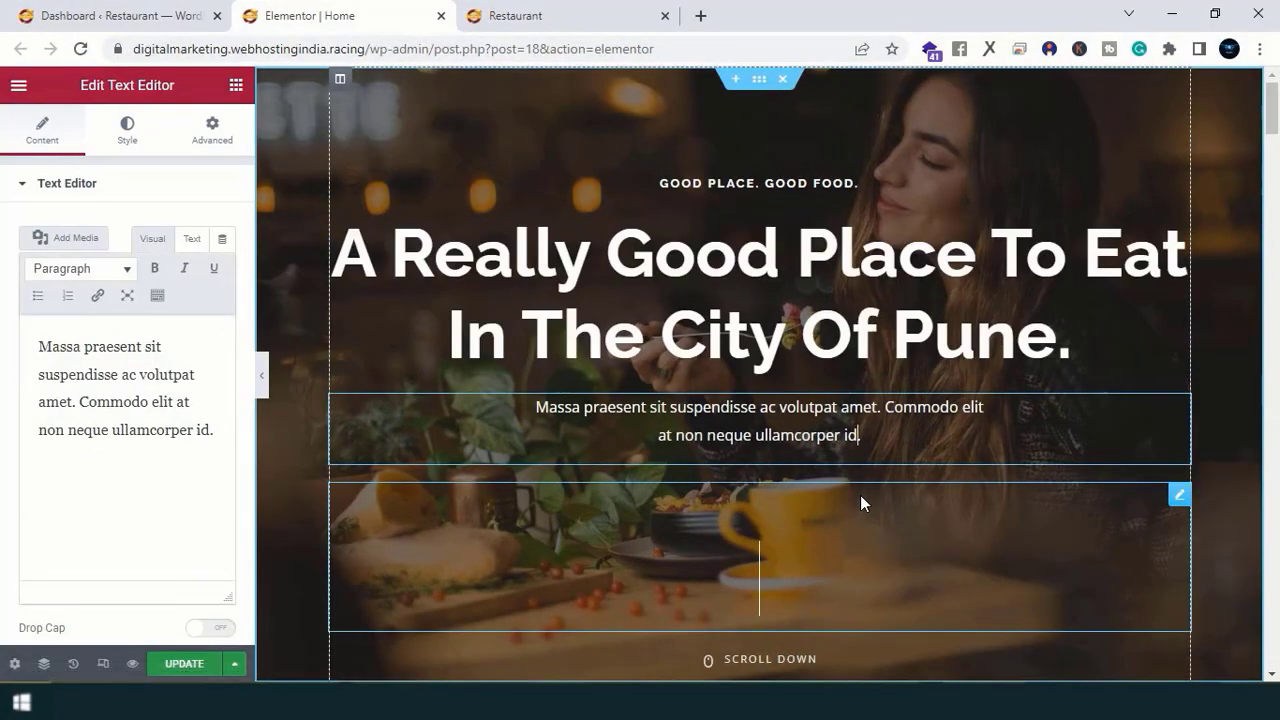
key("BackSpace")
type("ndia")
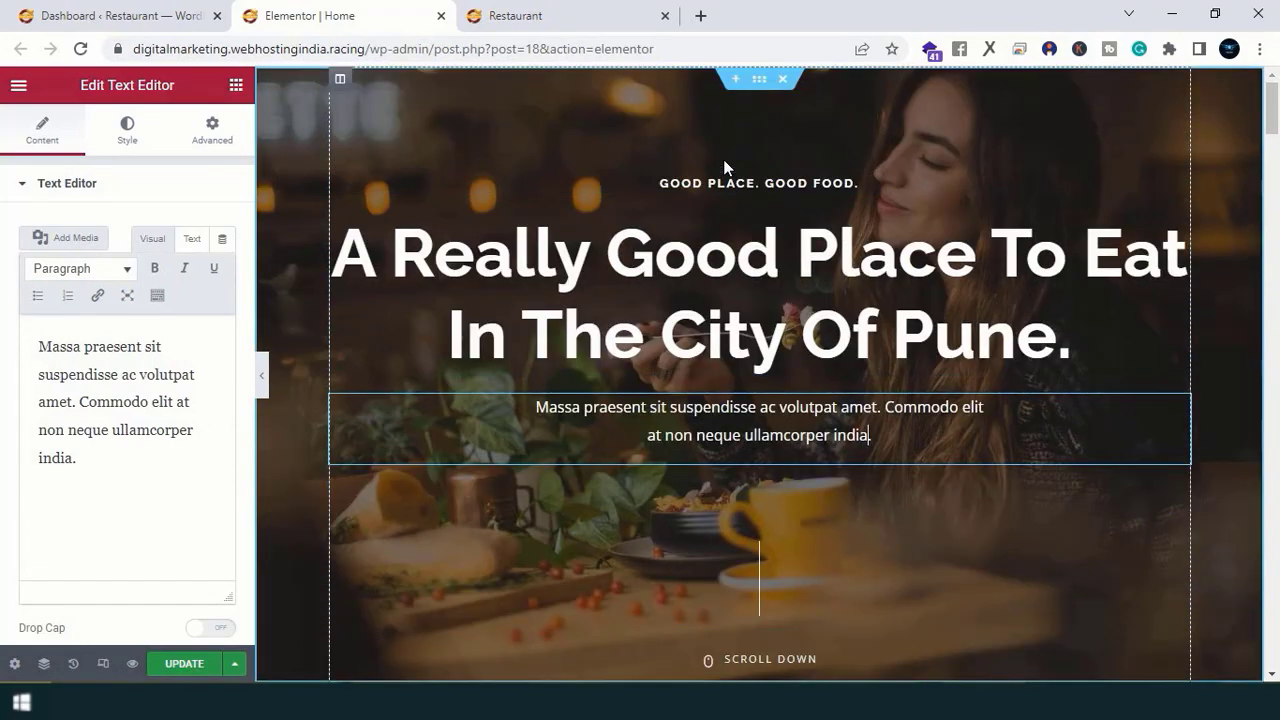
left_click(785, 178)
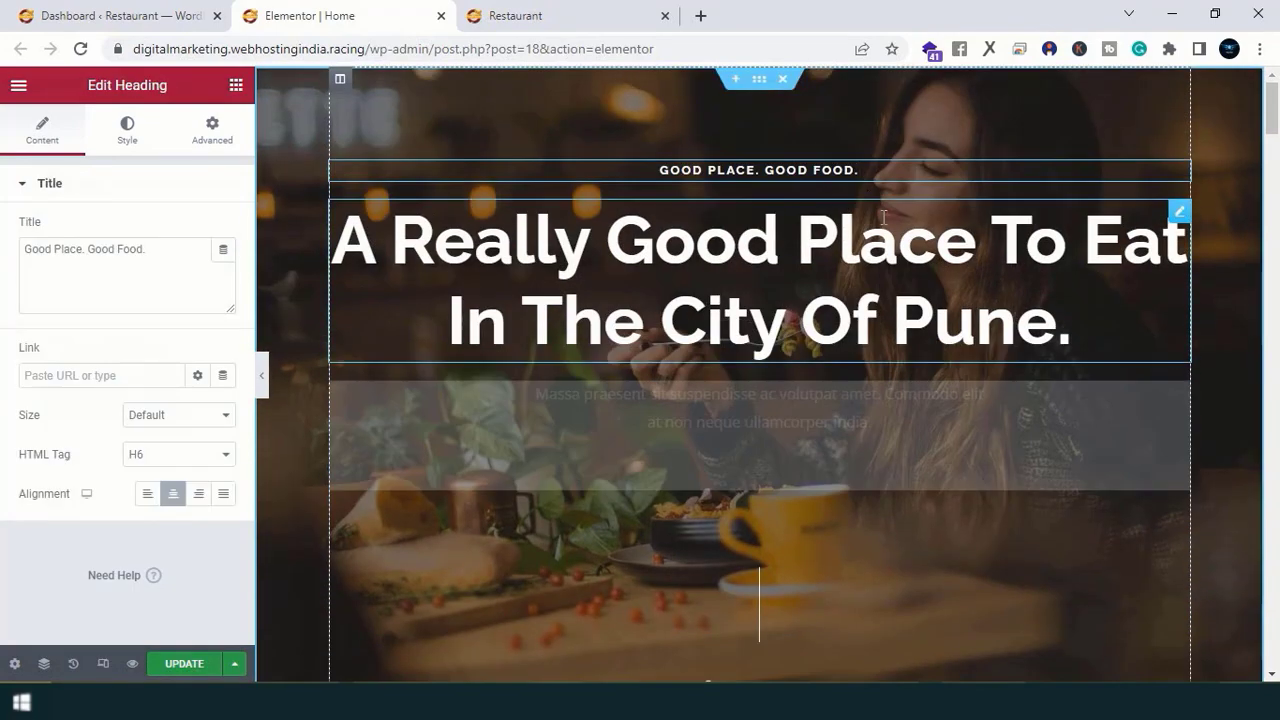
type("GOOD LIFE")
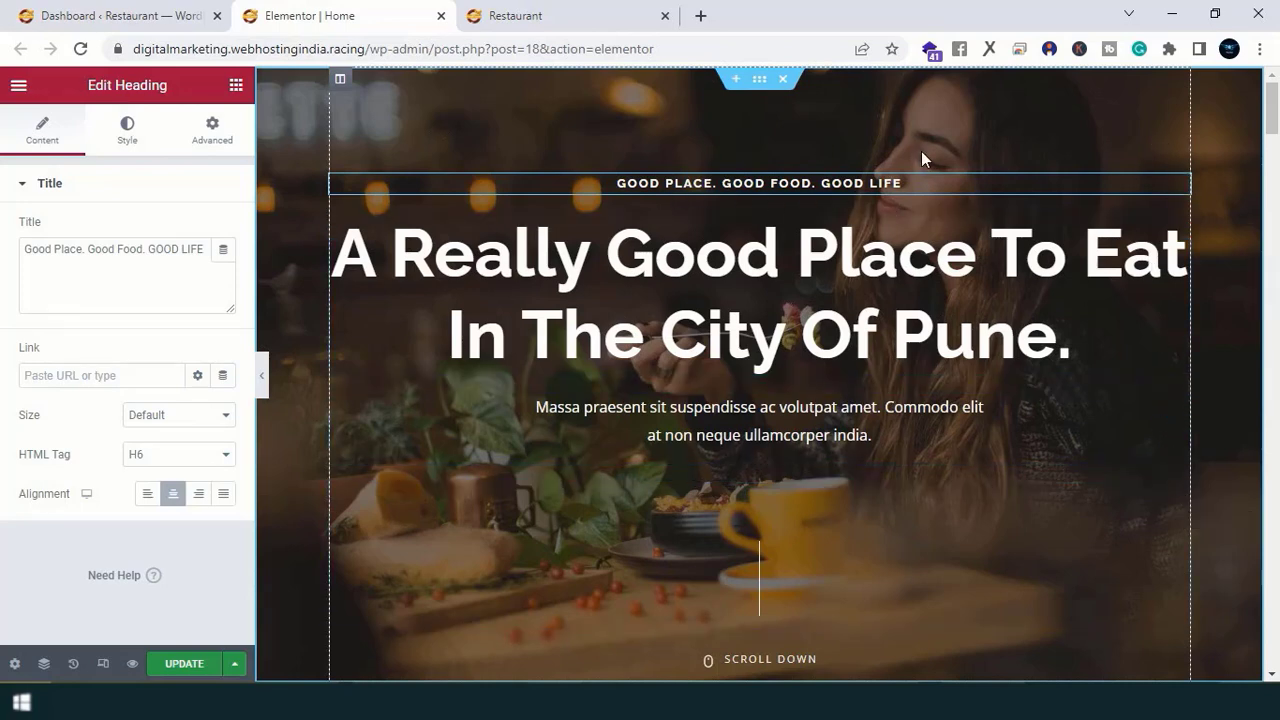
Step: Open the hero section's background image selection and check the current image's pixel dimensions
left_click(760, 80)
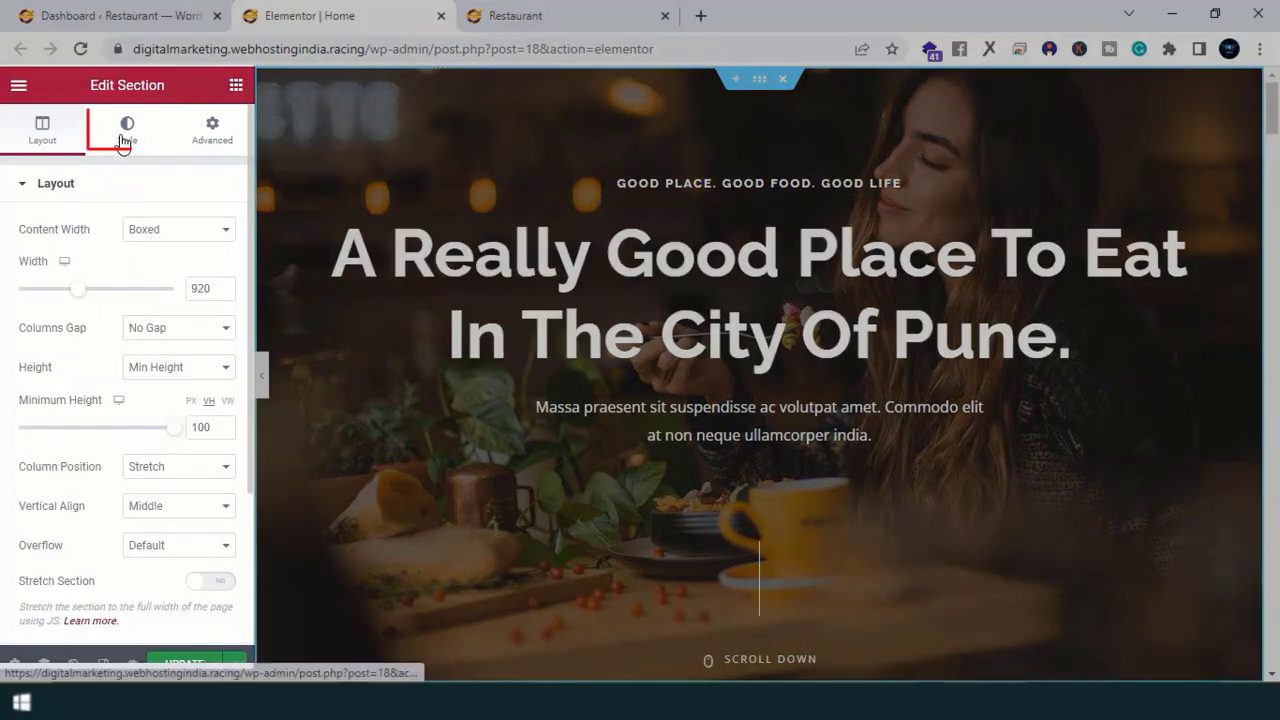
left_click(125, 130)
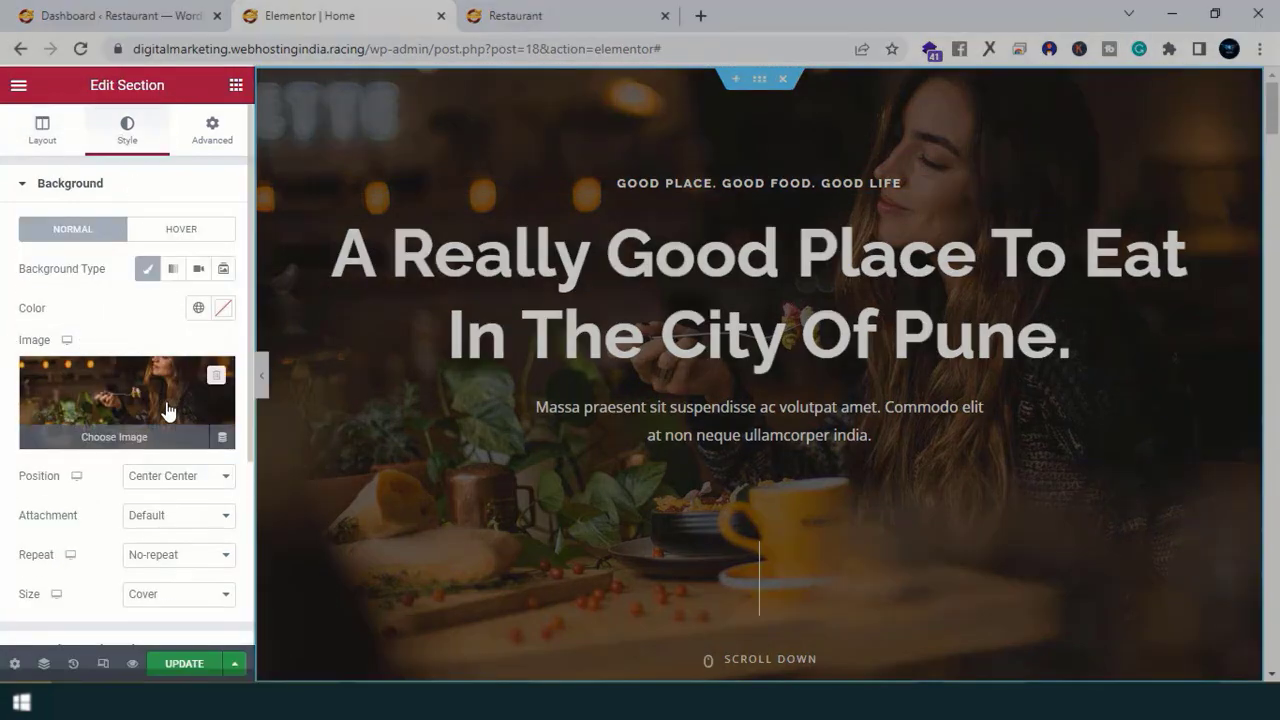
left_click(139, 437)
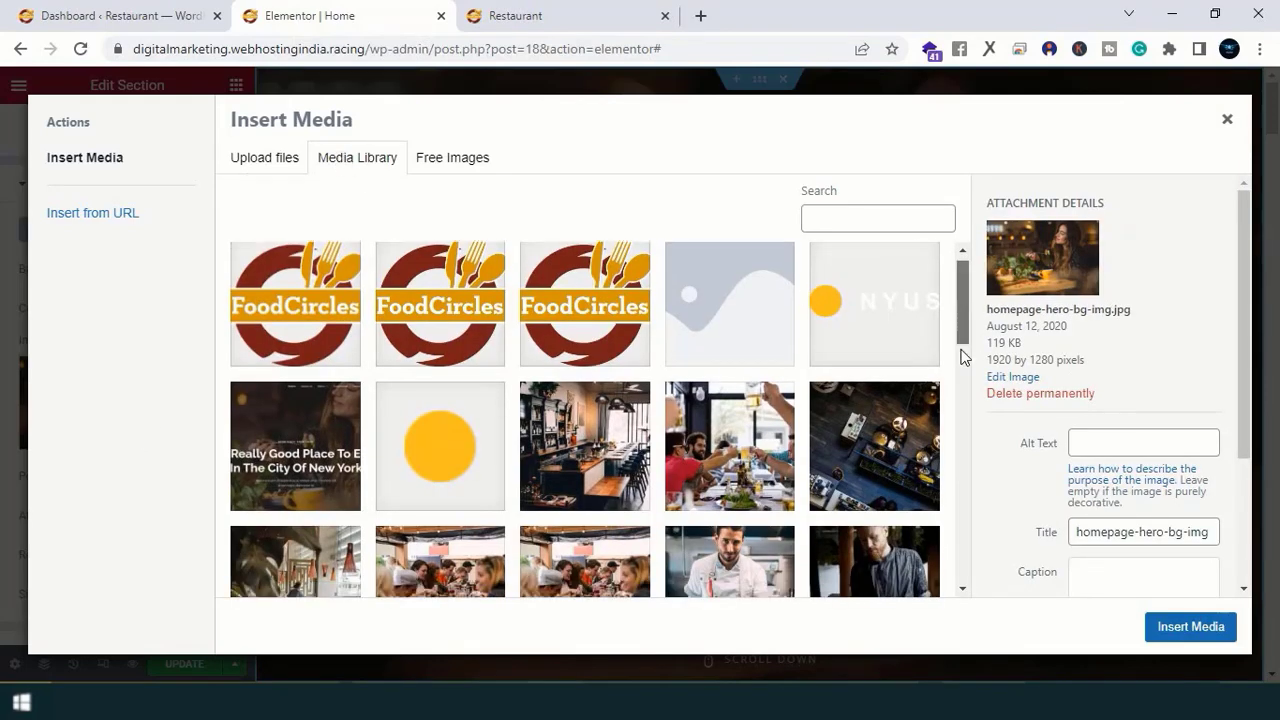
left_click_drag(971, 318, 934, 266)
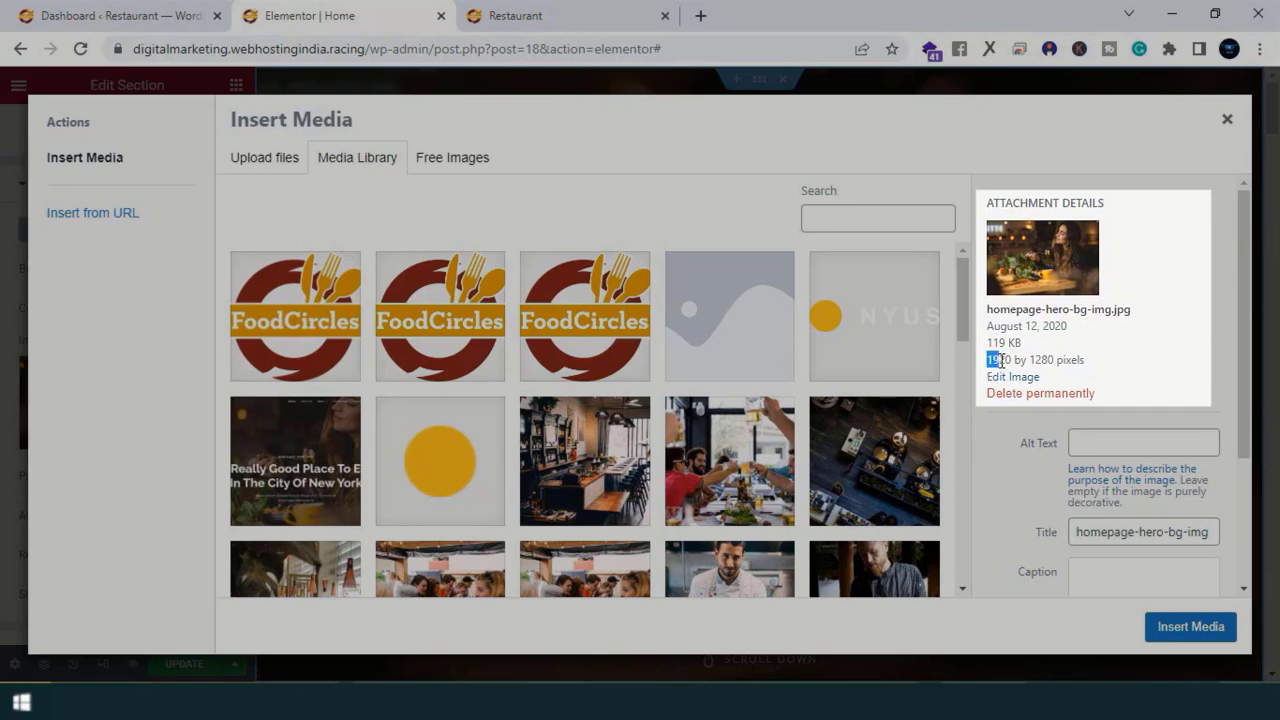
left_click_drag(1000, 360, 1057, 365)
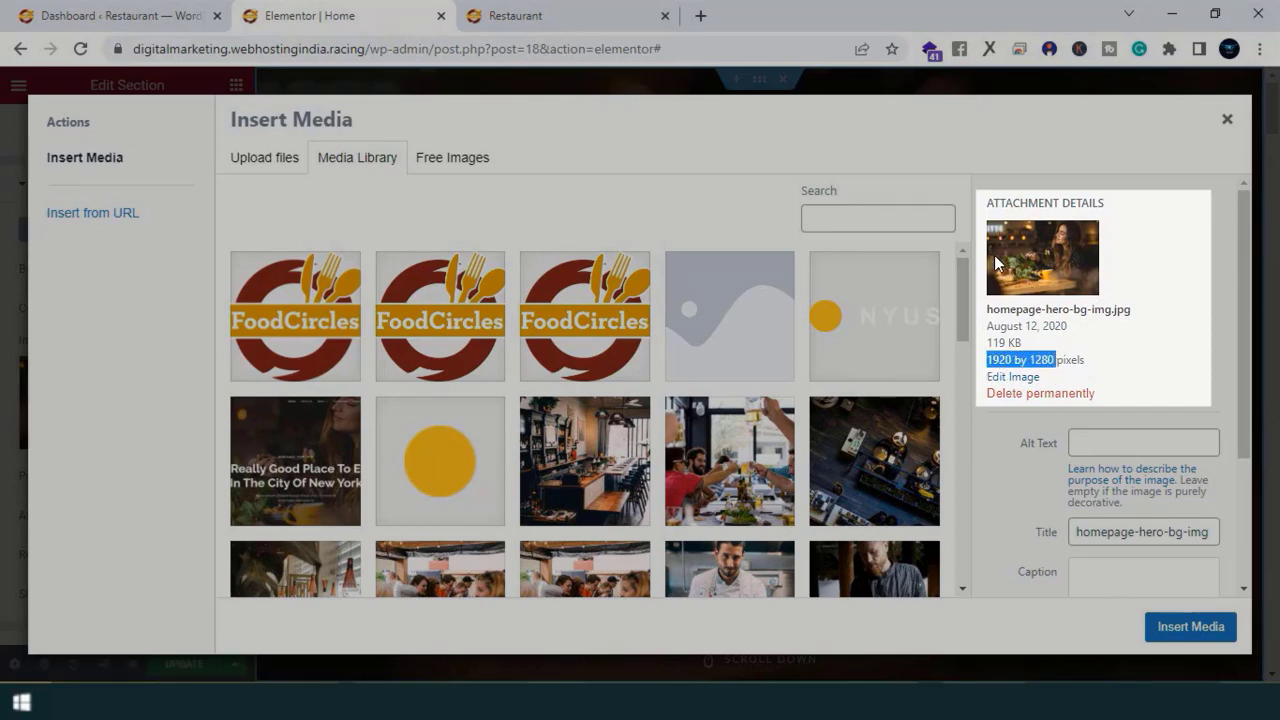
Step: Upload back1 from the dr restaurant website folder and insert it as the hero section's background image
left_click(273, 170)
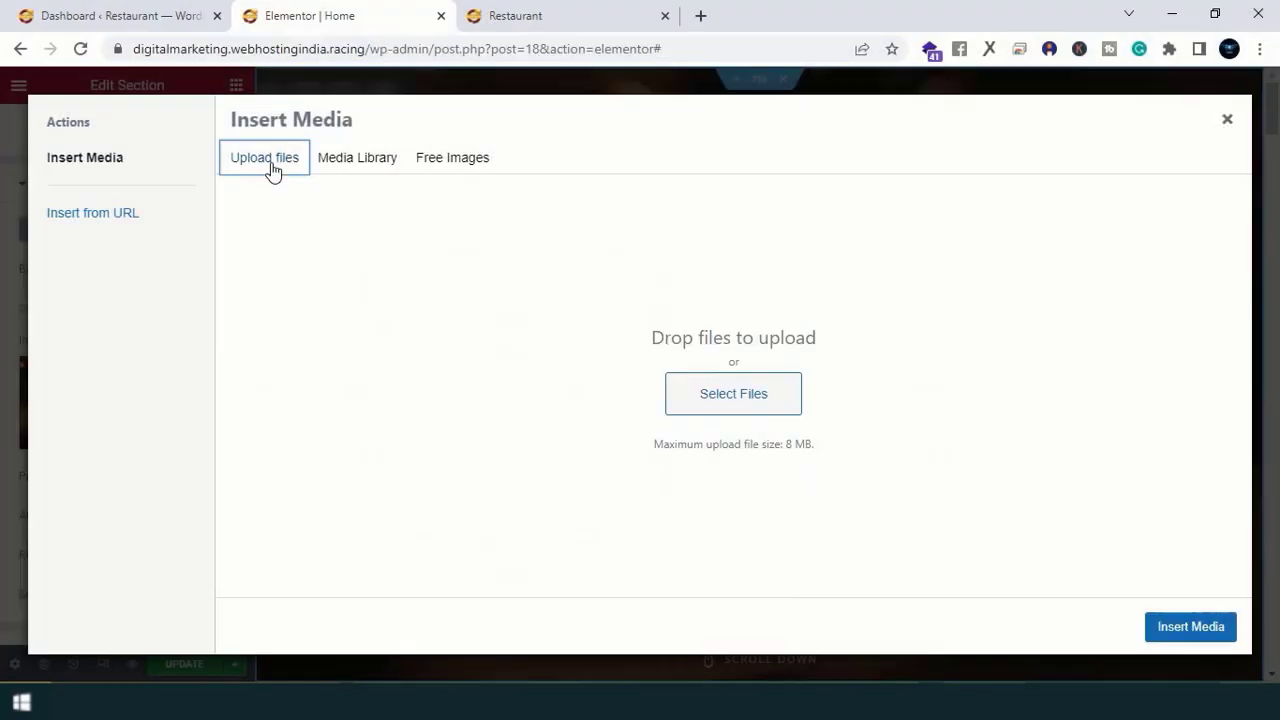
key("alt+Tab")
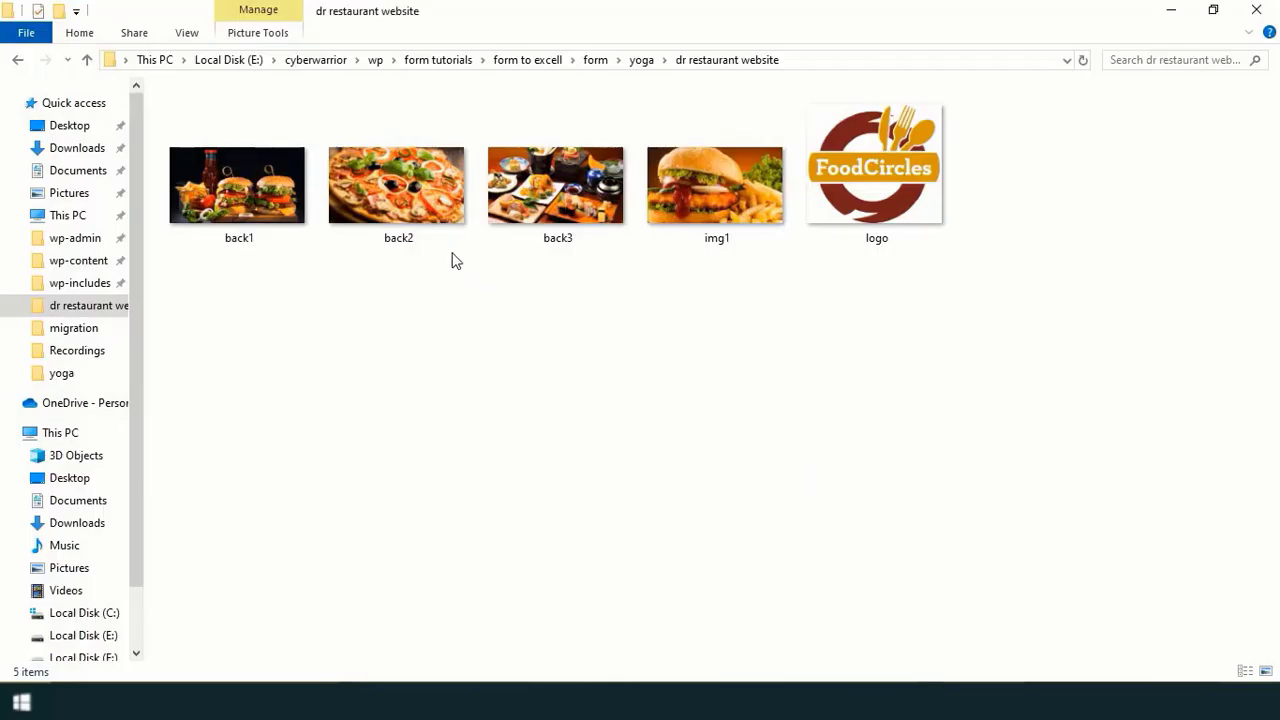
left_click(270, 207)
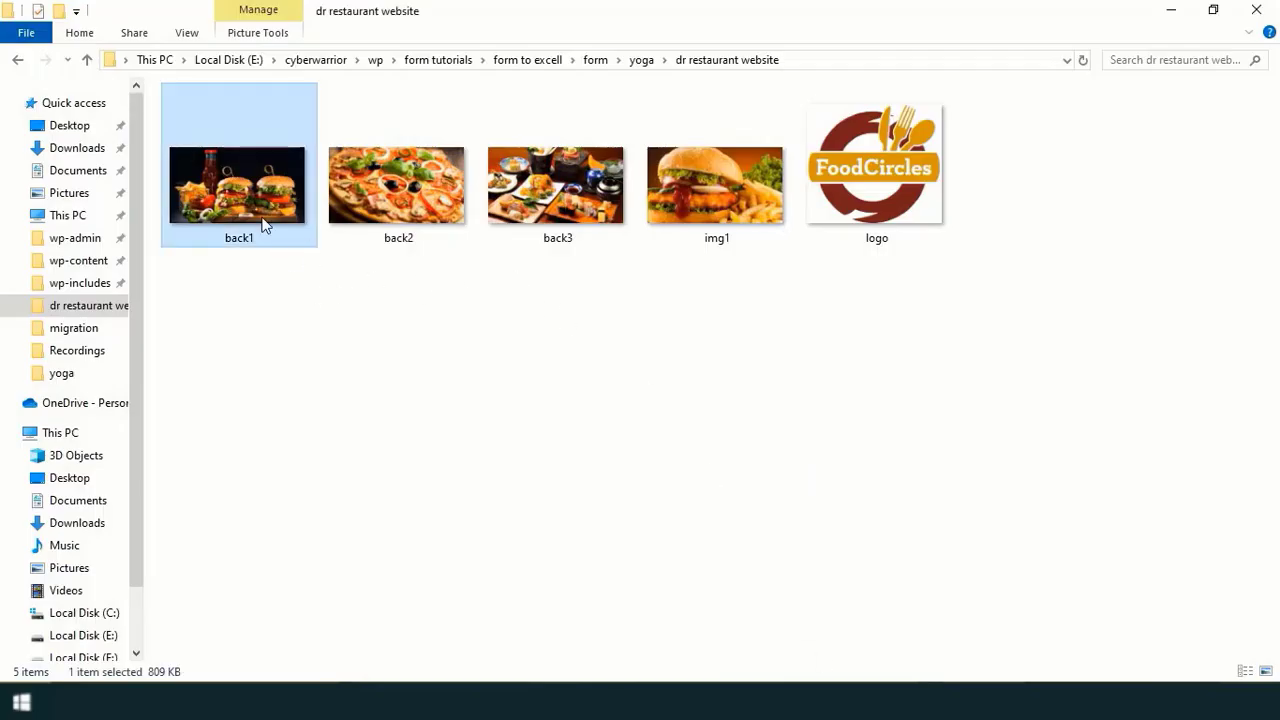
left_click_drag(227, 207, 698, 418)
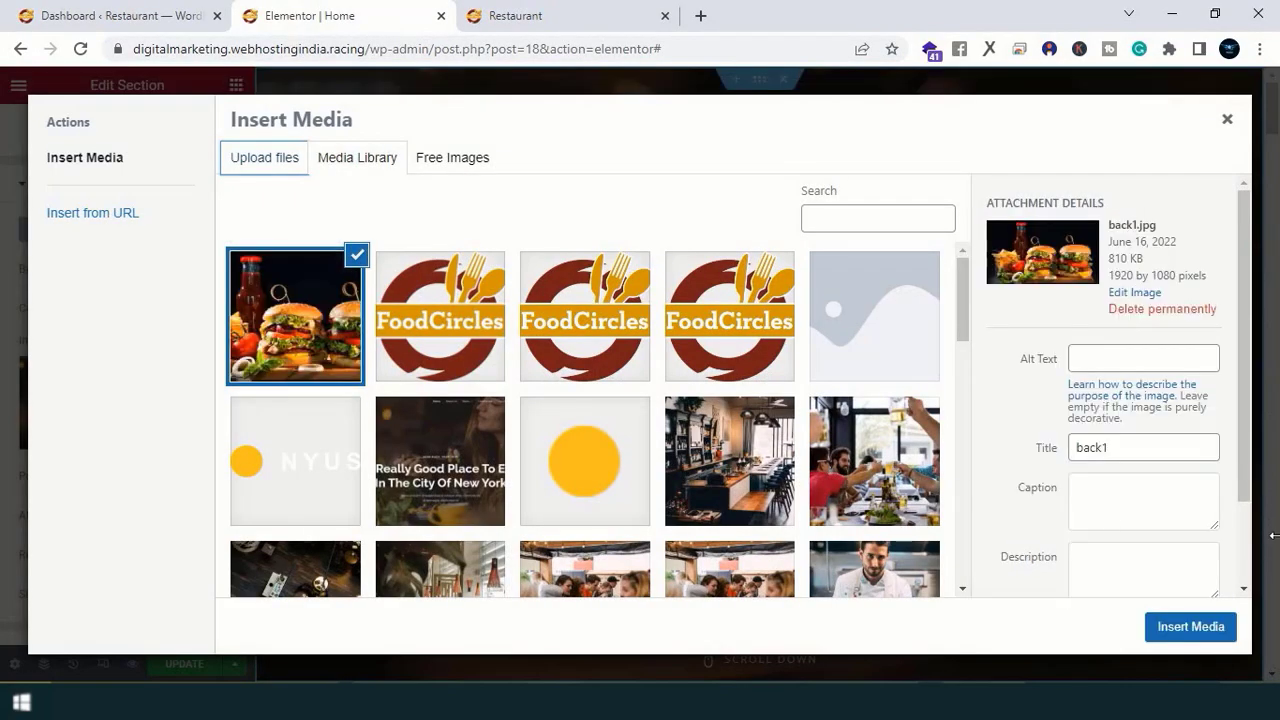
left_click(1191, 627)
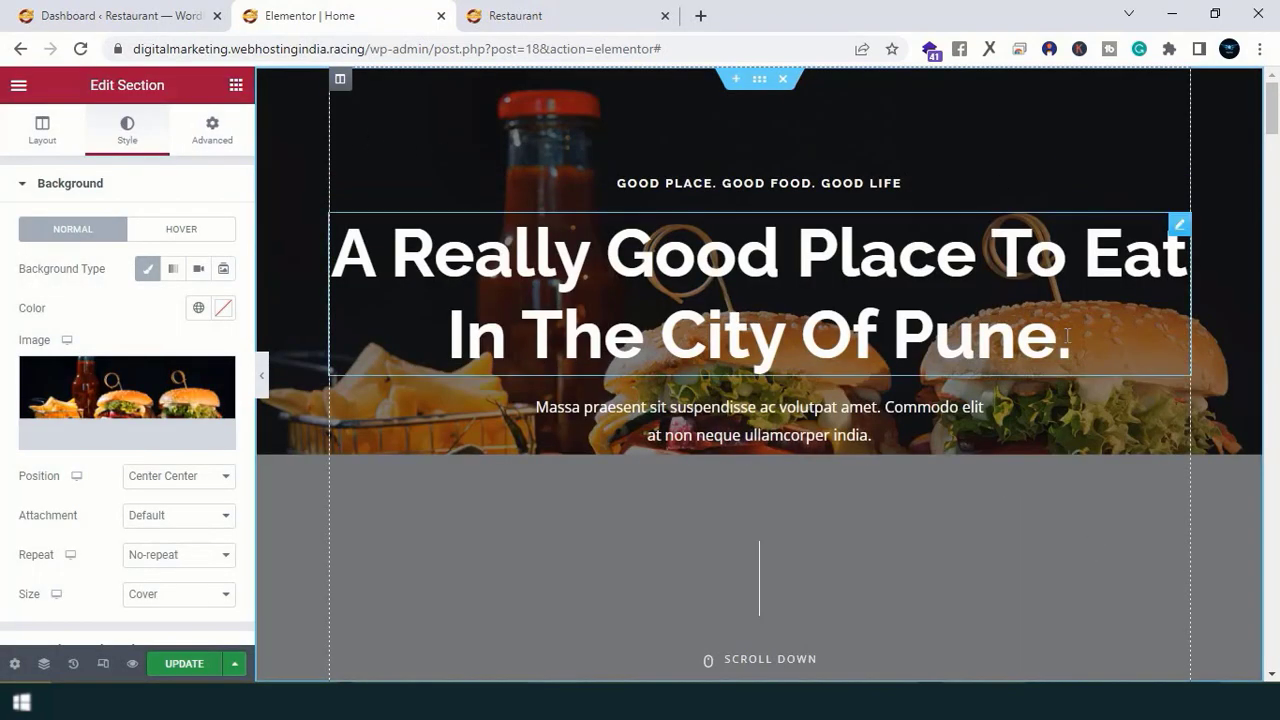
scroll(1100, 370, "down", 7)
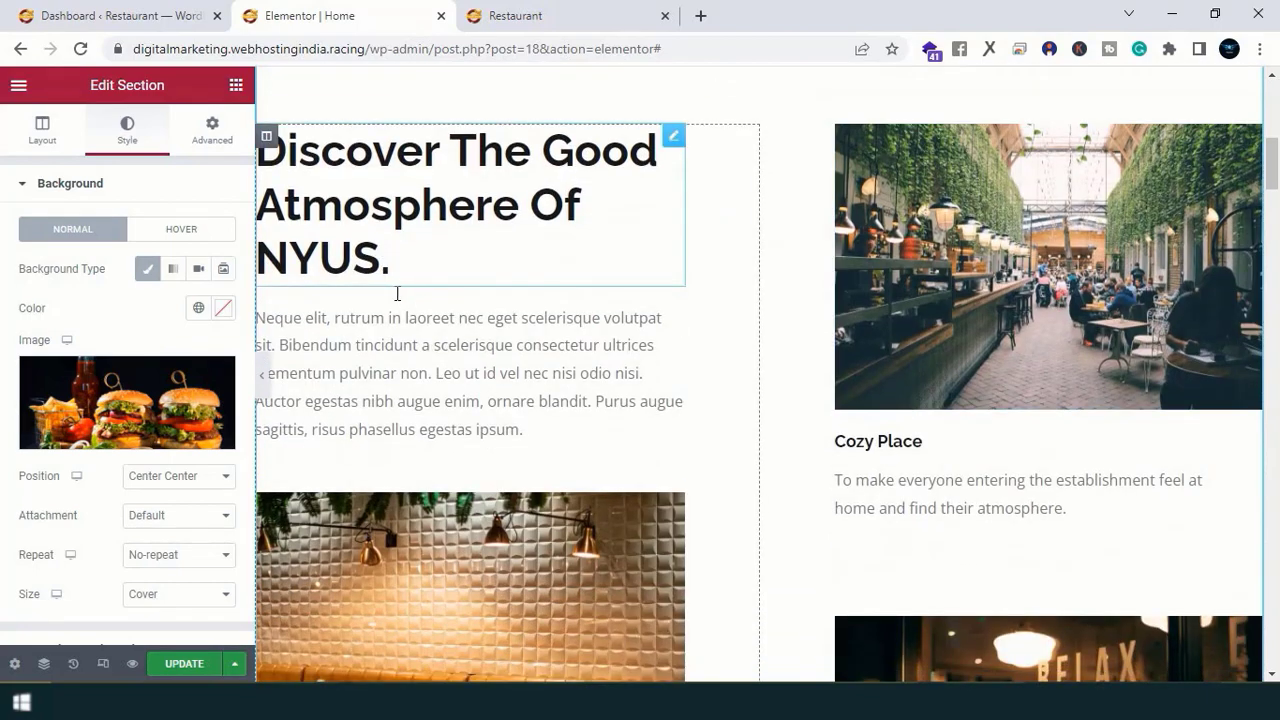
left_click(397, 293)
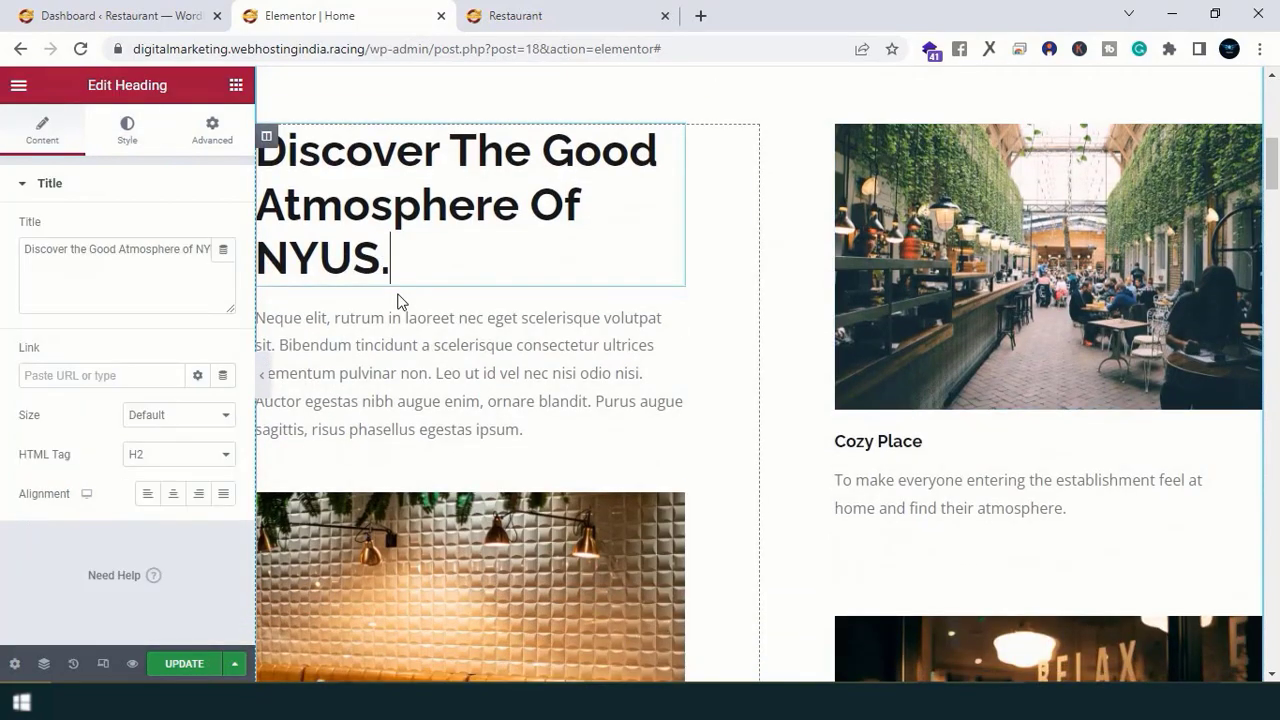
type("hgh")
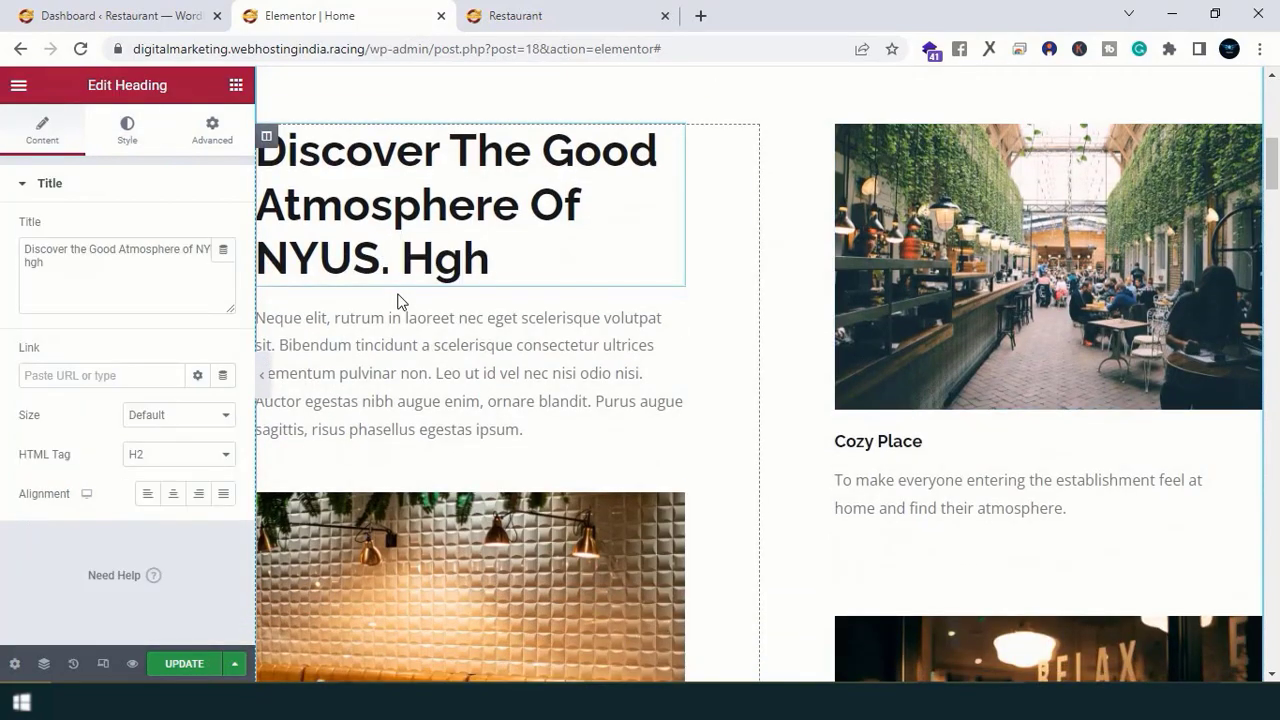
key("BackSpace")
key("BackSpace")
key("BackSpace")
key("BackSpace")
Step: Replace the image above the "Cozy Place" heading with img1 uploaded from the dr restaurant website folder
left_click(965, 270)
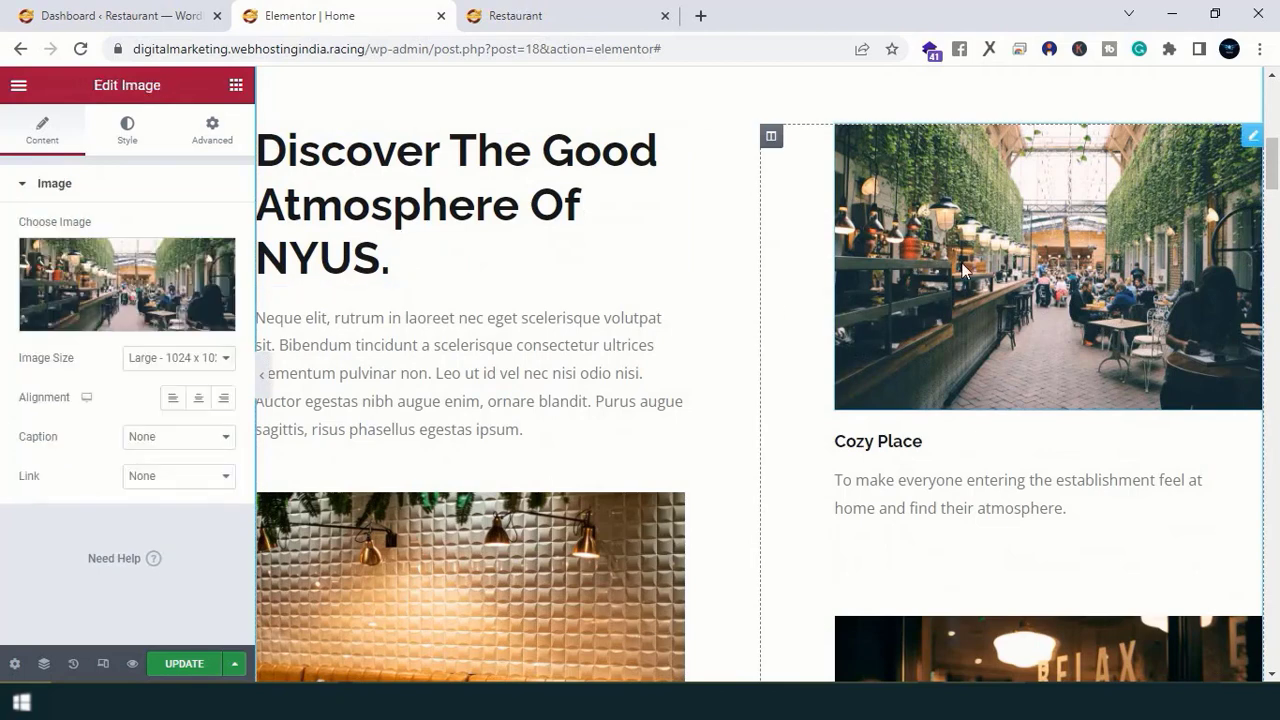
left_click(112, 320)
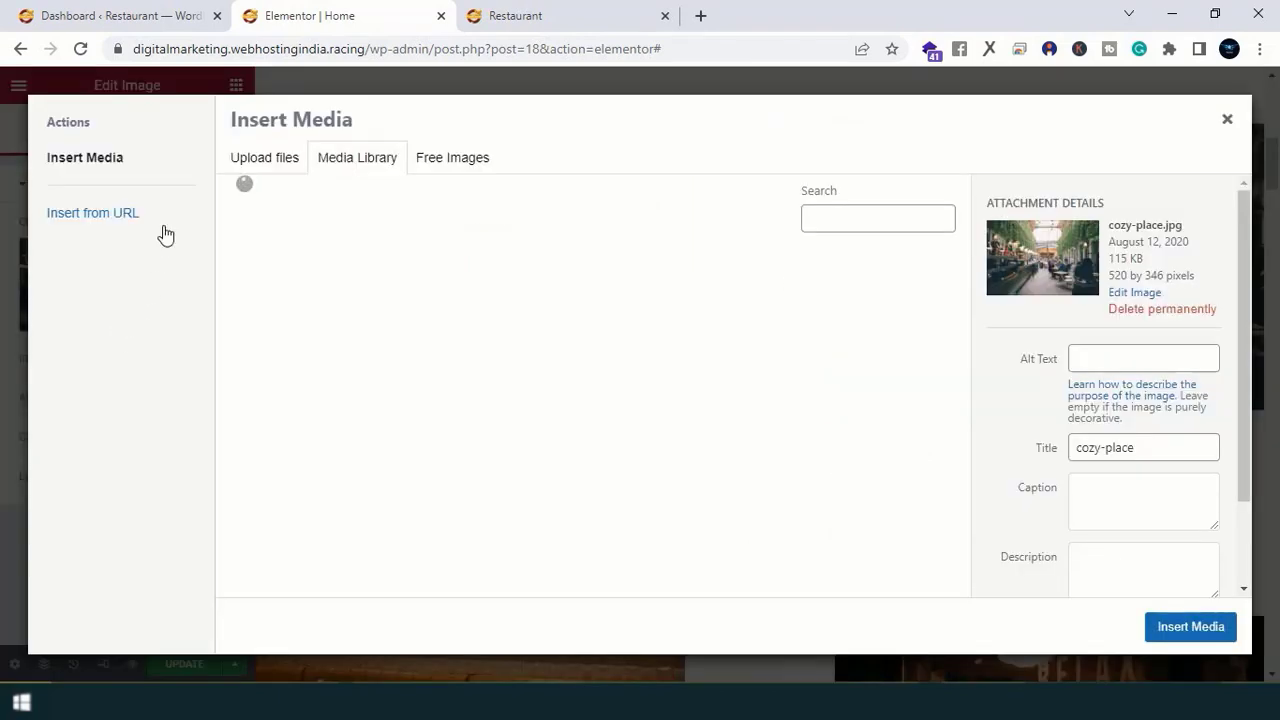
left_click(263, 160)
left_click(826, 700)
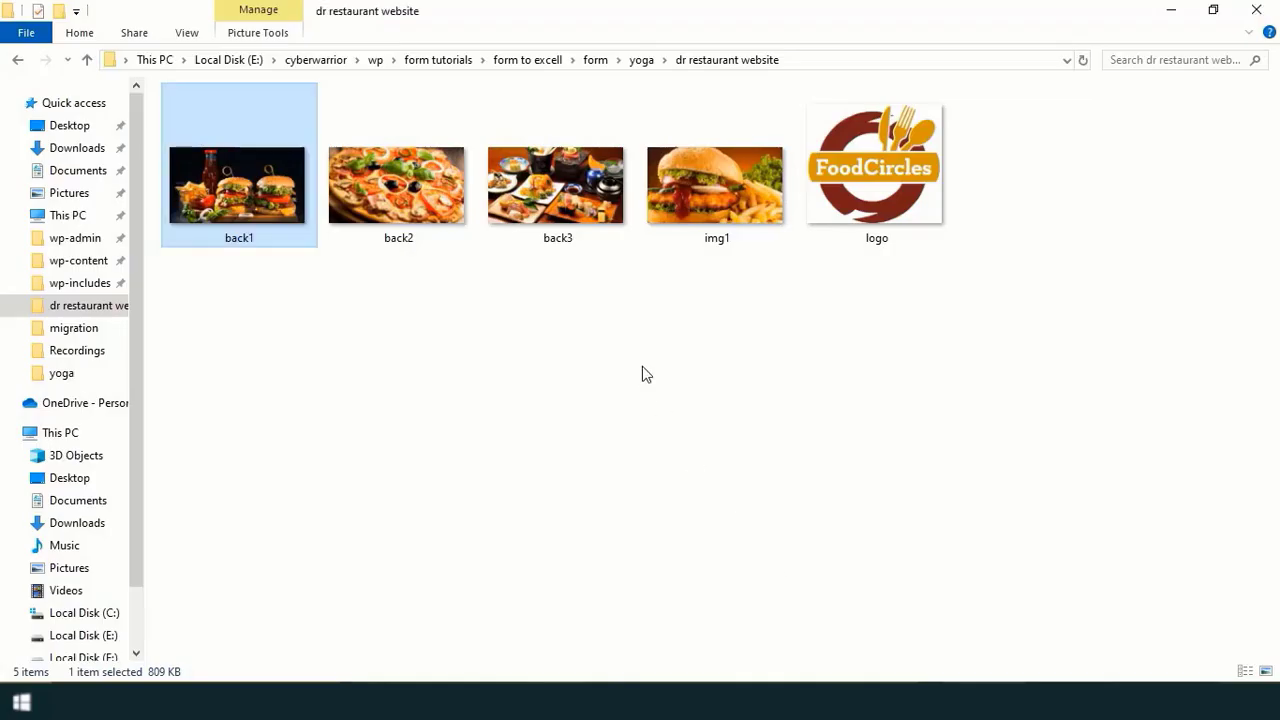
left_click(592, 205)
left_click_drag(567, 204, 579, 274)
left_click_drag(686, 230, 675, 372)
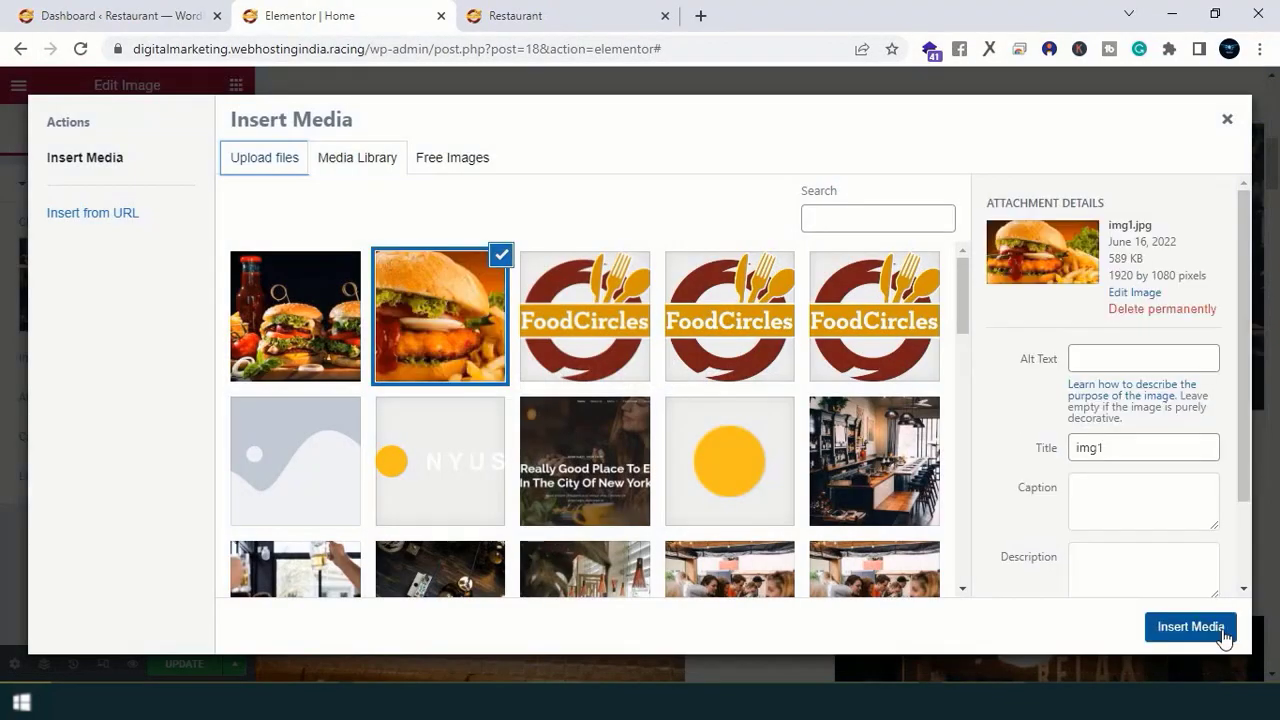
left_click(1222, 630)
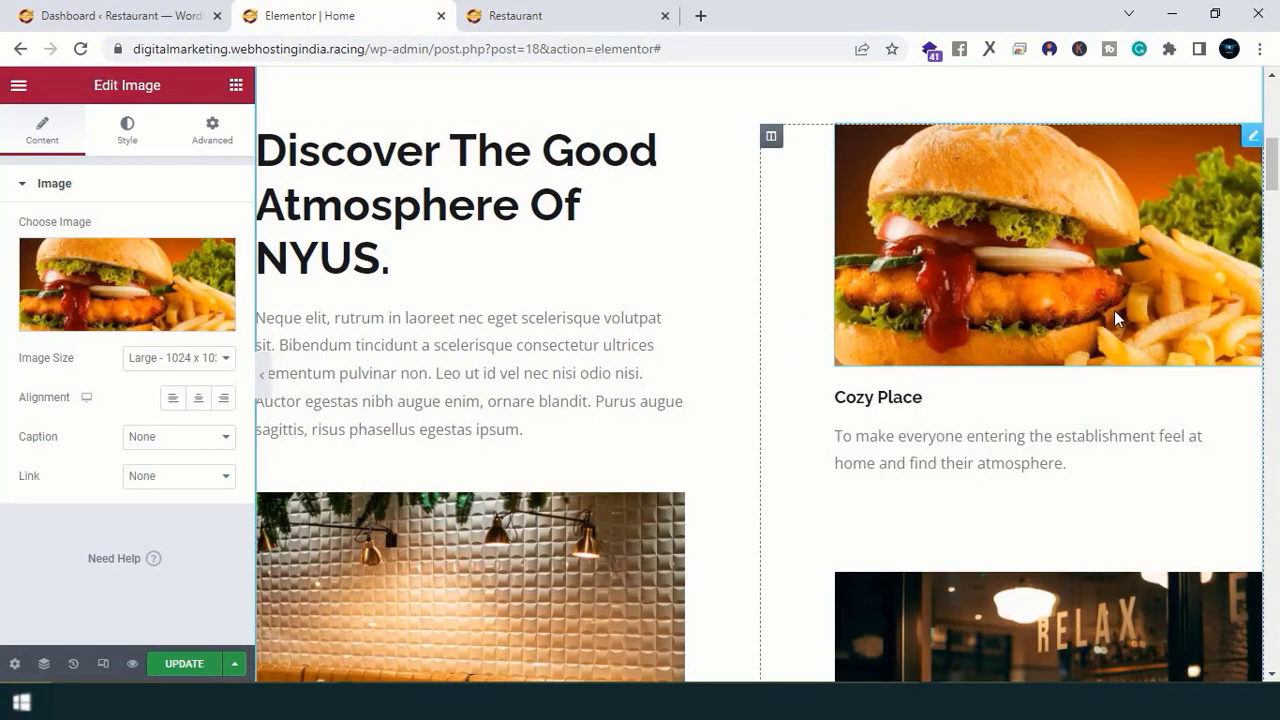
Step: Change the "Cozy Place" heading under the new image to "Burger"
left_click(916, 400)
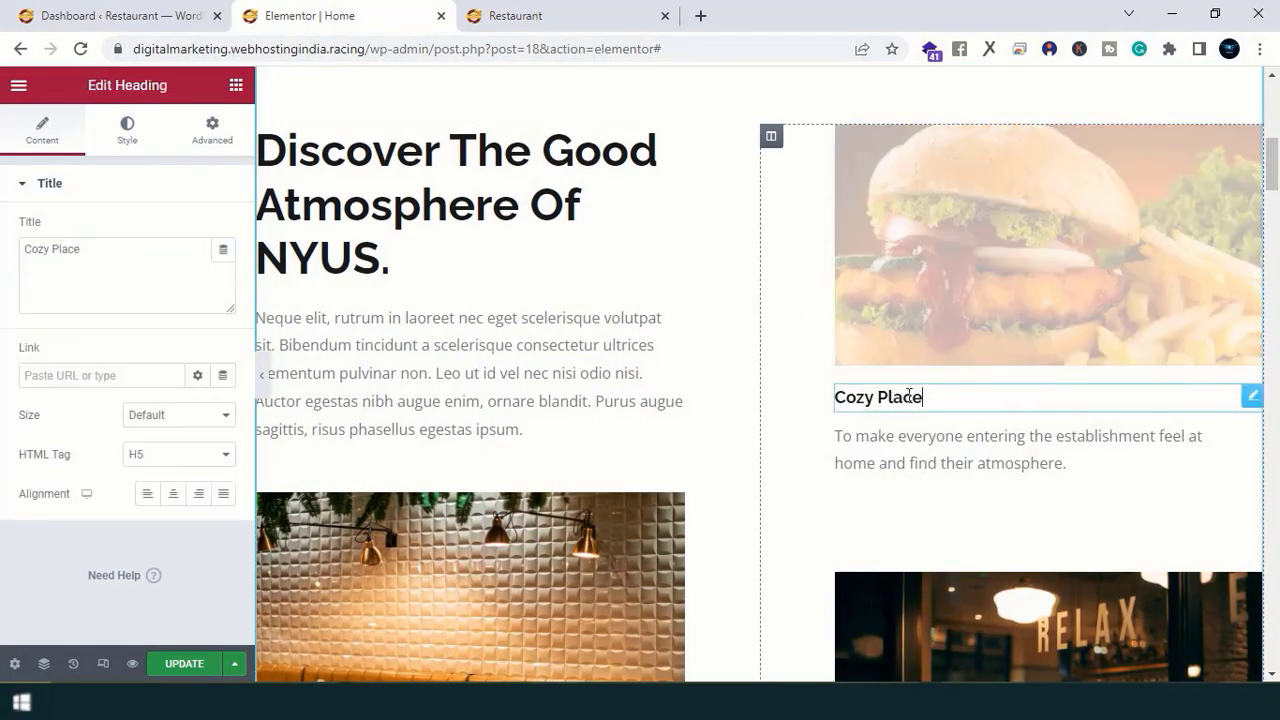
left_click_drag(921, 397, 846, 396)
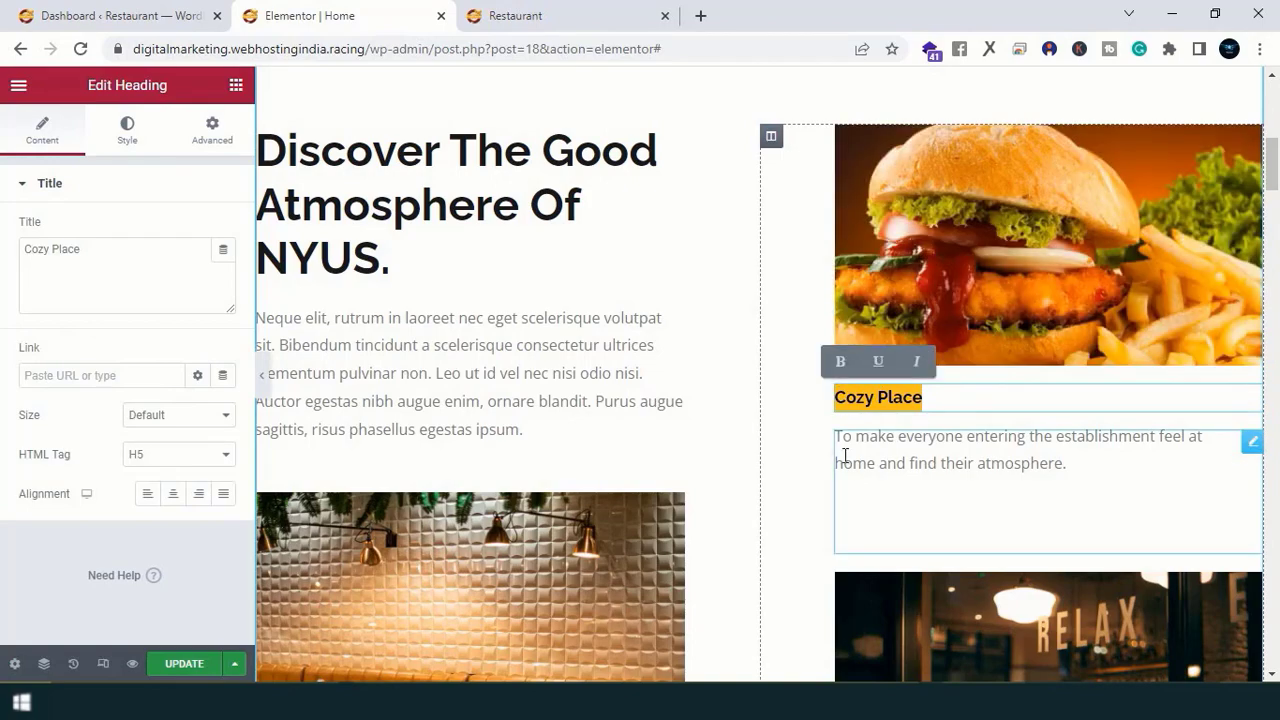
type("Burger")
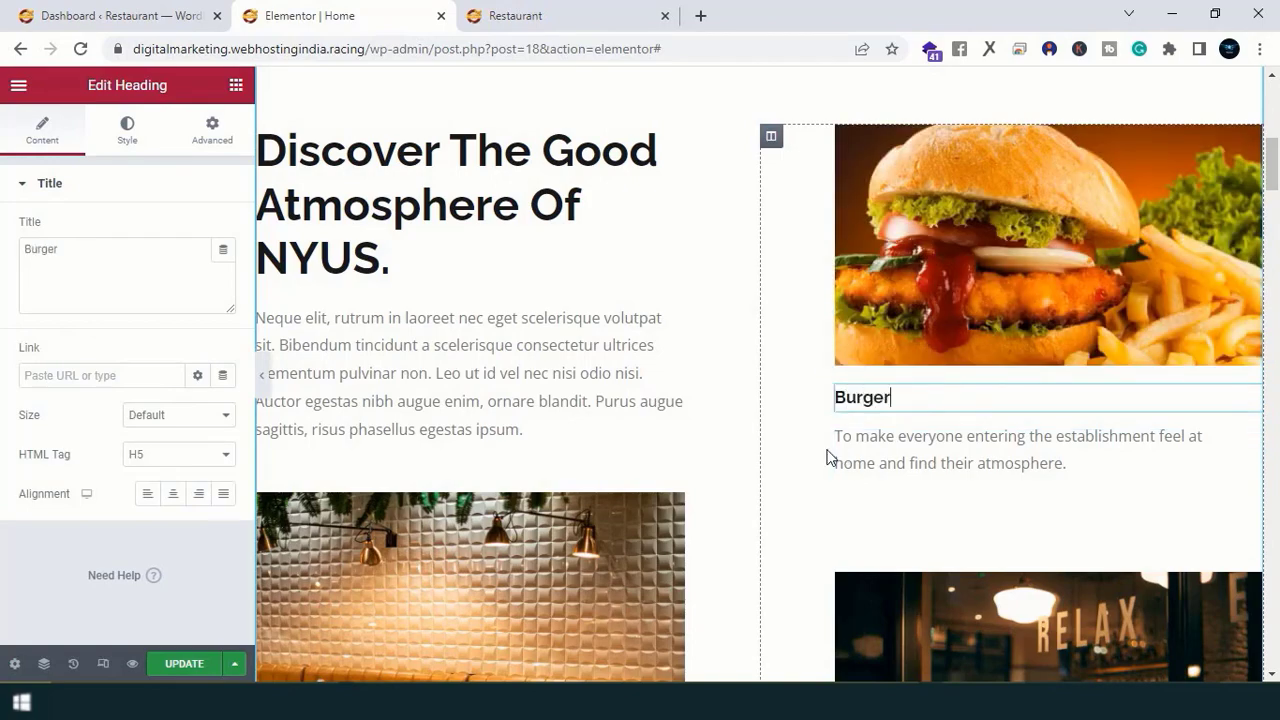
Step: Look through the home page's menu items and prices, the View All Menu button and the Signature Menu section
scroll(822, 455, "down", 8)
scroll(815, 452, "up", 1)
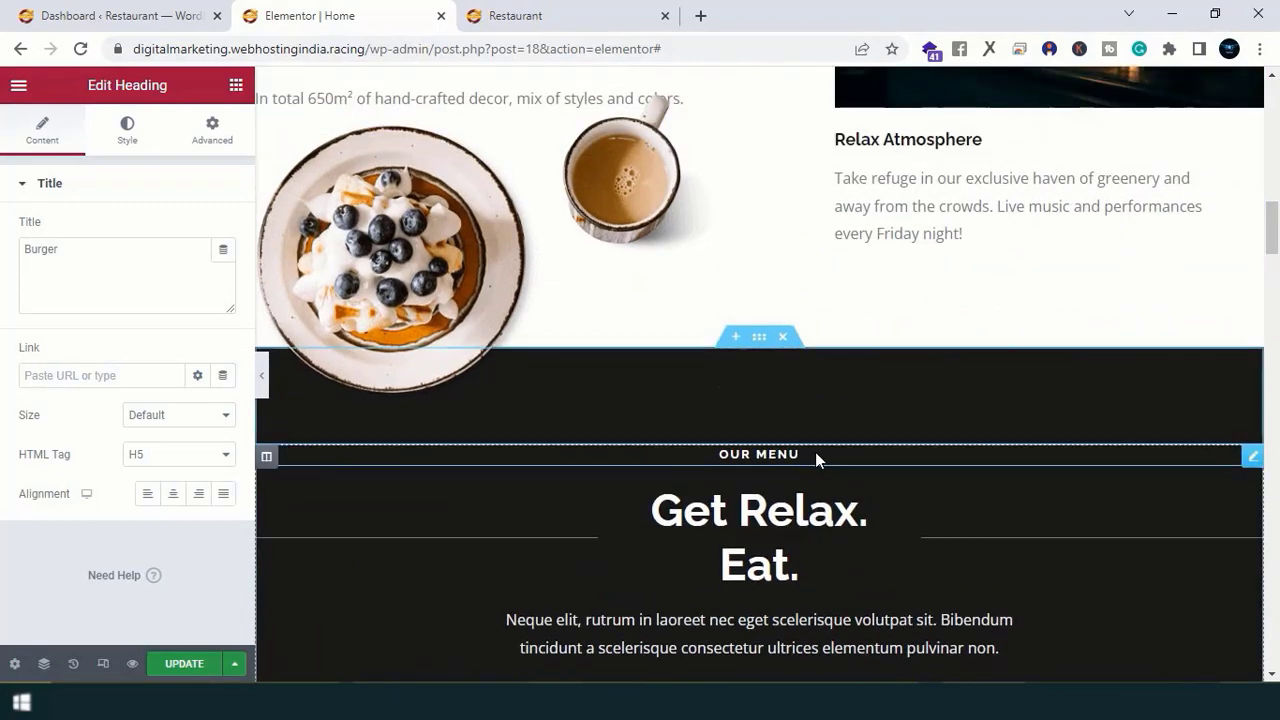
scroll(815, 452, "down", 5)
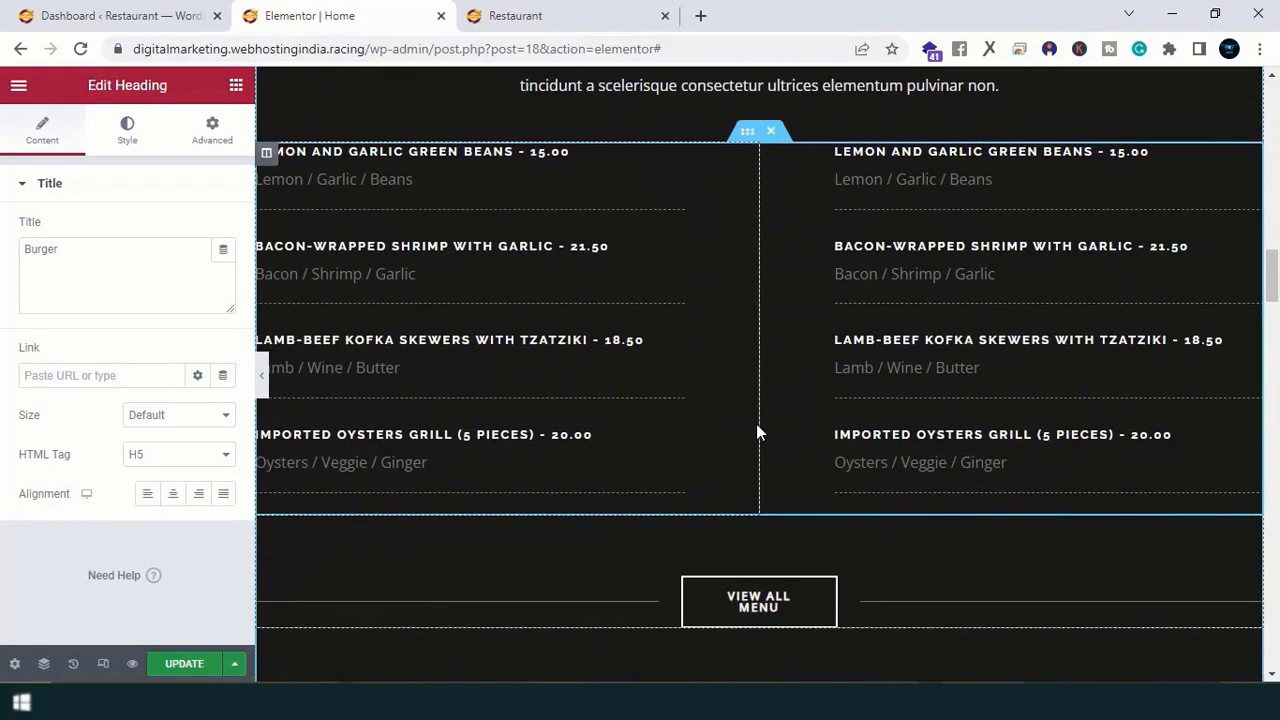
scroll(756, 432, "up", 2)
scroll(900, 215, "down", 1)
scroll(897, 245, "down", 2)
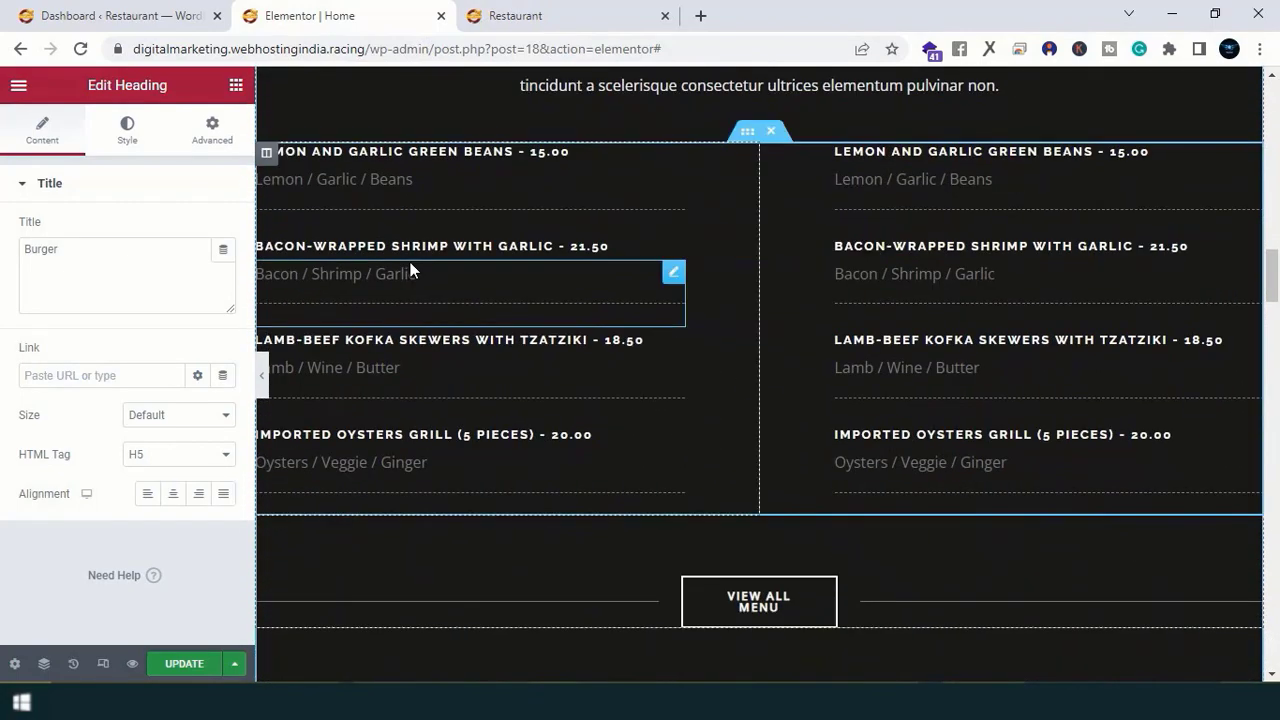
left_click(606, 244)
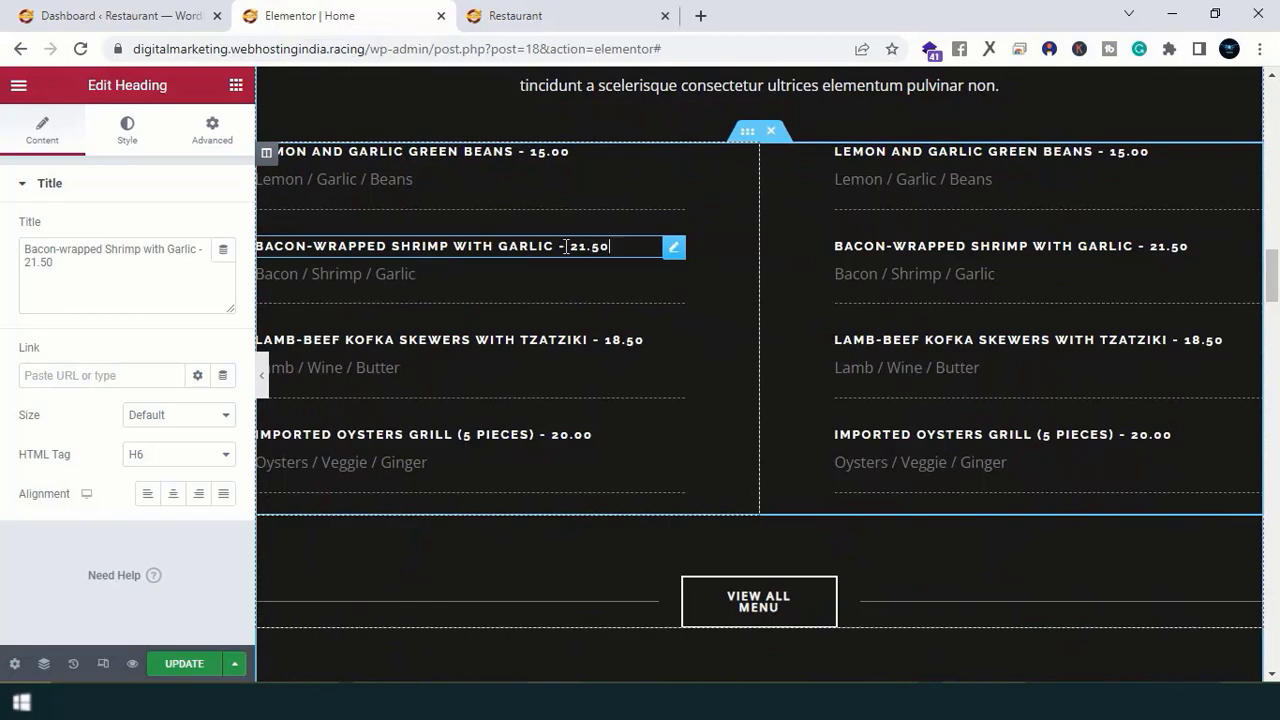
left_click_drag(566, 246, 610, 247)
scroll(602, 268, "down", 5)
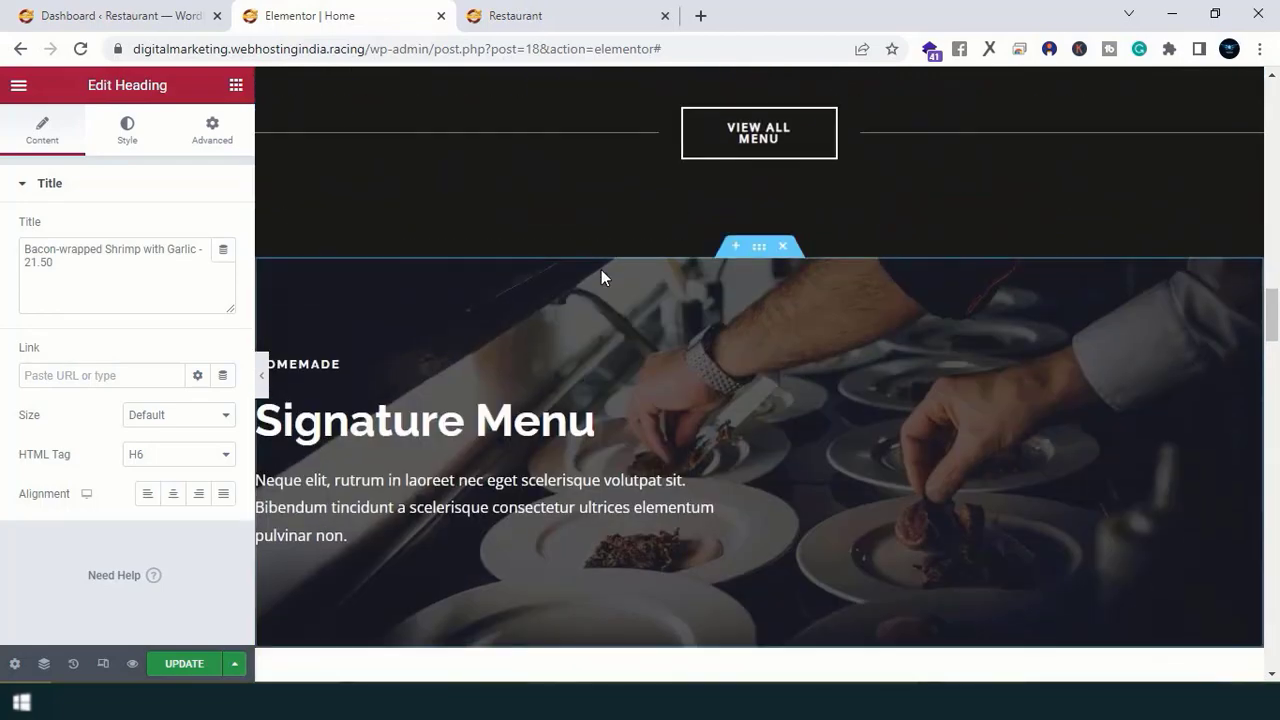
scroll(601, 277, "down", 2)
scroll(592, 279, "up", 3)
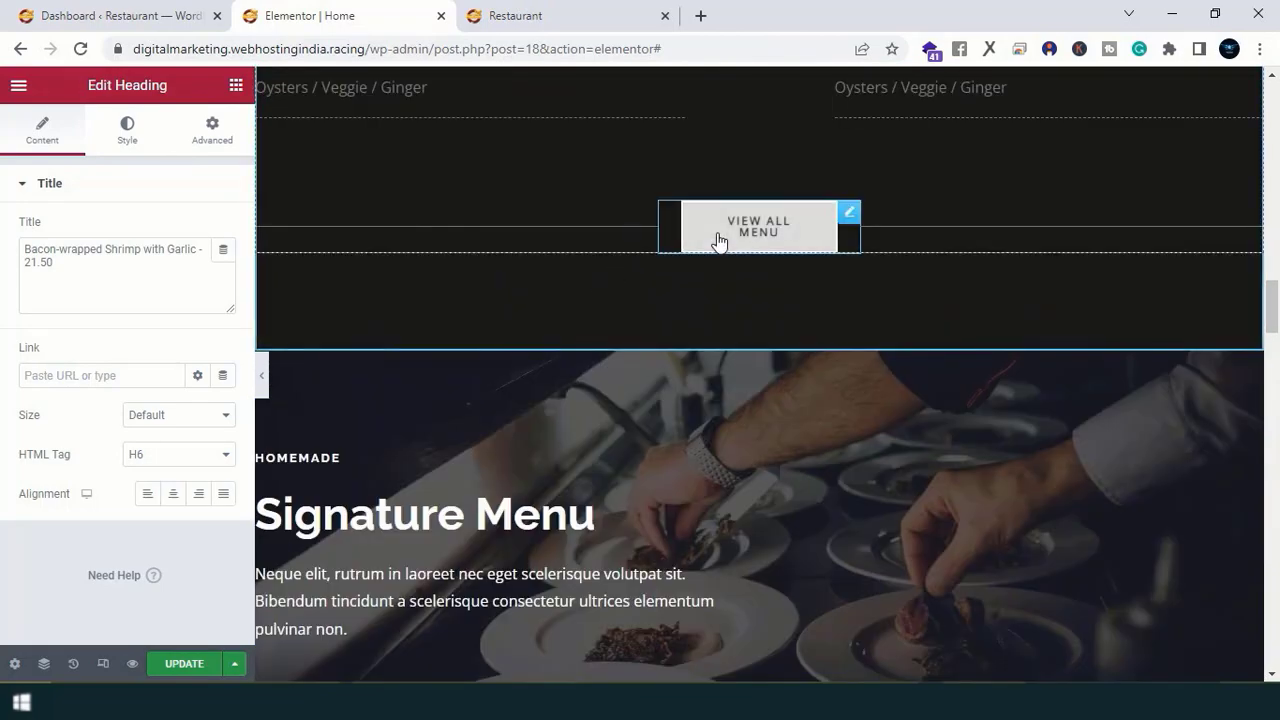
Step: Test where the View All Menu button leads on the live home page
left_click(600, 16)
scroll(649, 292, "down", 6)
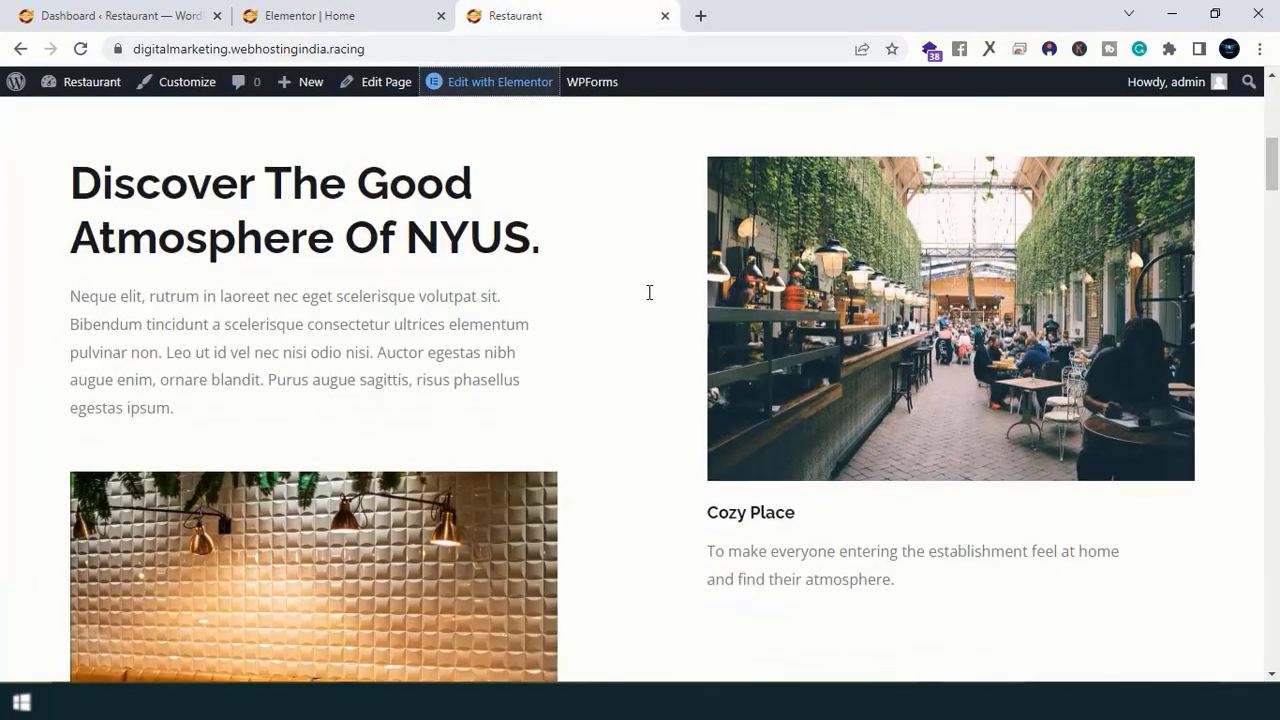
scroll(649, 292, "down", 3)
left_click(1272, 347)
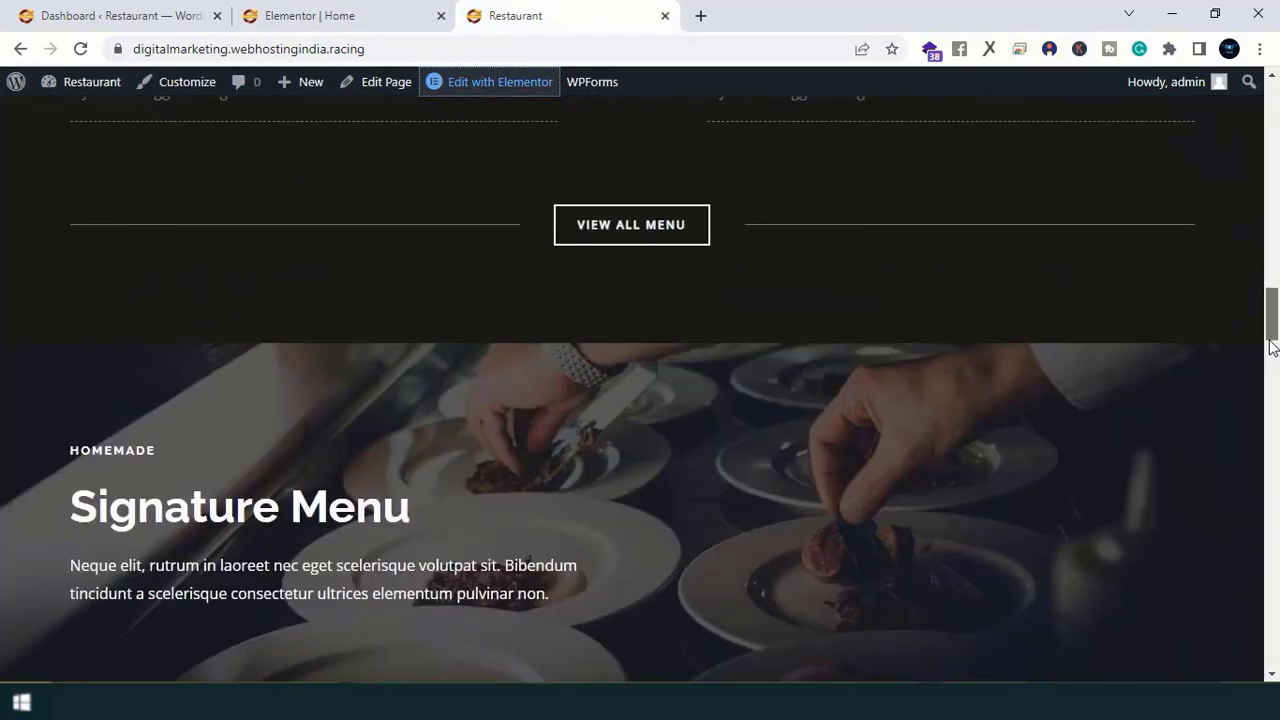
scroll(1270, 330, "down", 2)
scroll(1268, 305, "up", 3)
left_click(600, 334)
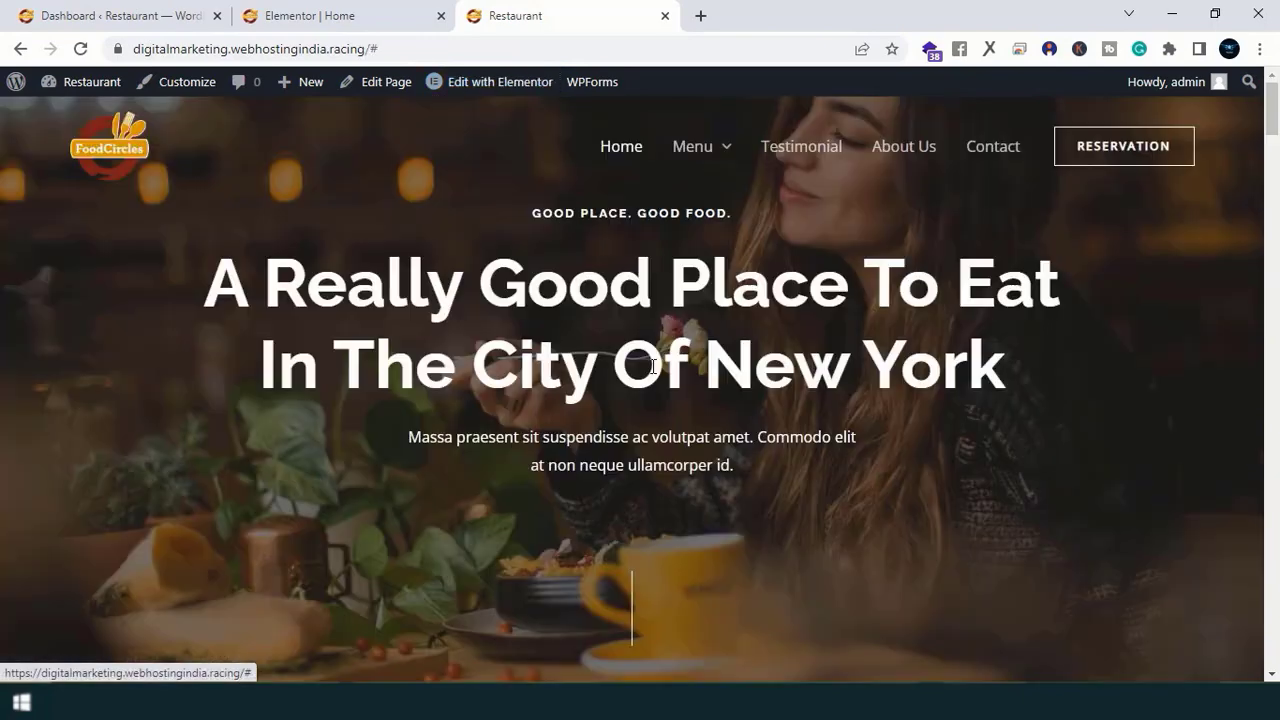
Step: Open the live site's Menu page, copy its URL, and go back to the site's home page
mouse_move(700, 150)
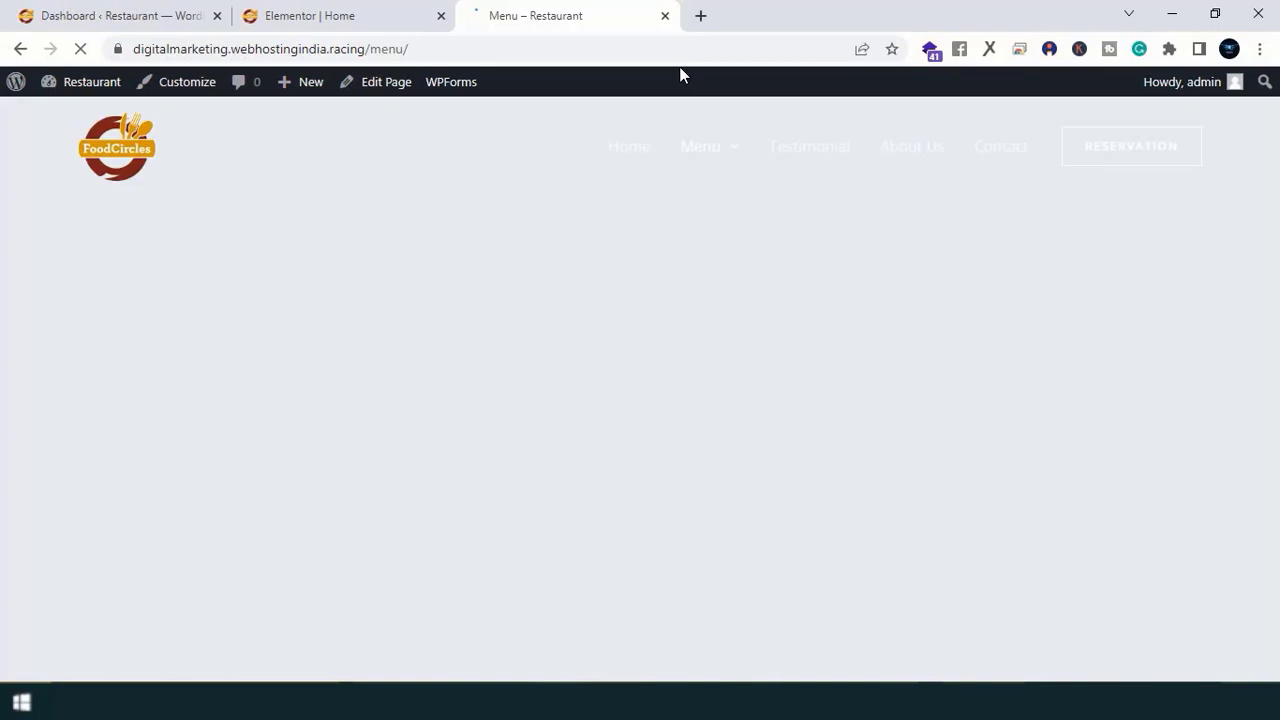
left_click(686, 49)
key("ctrl+c")
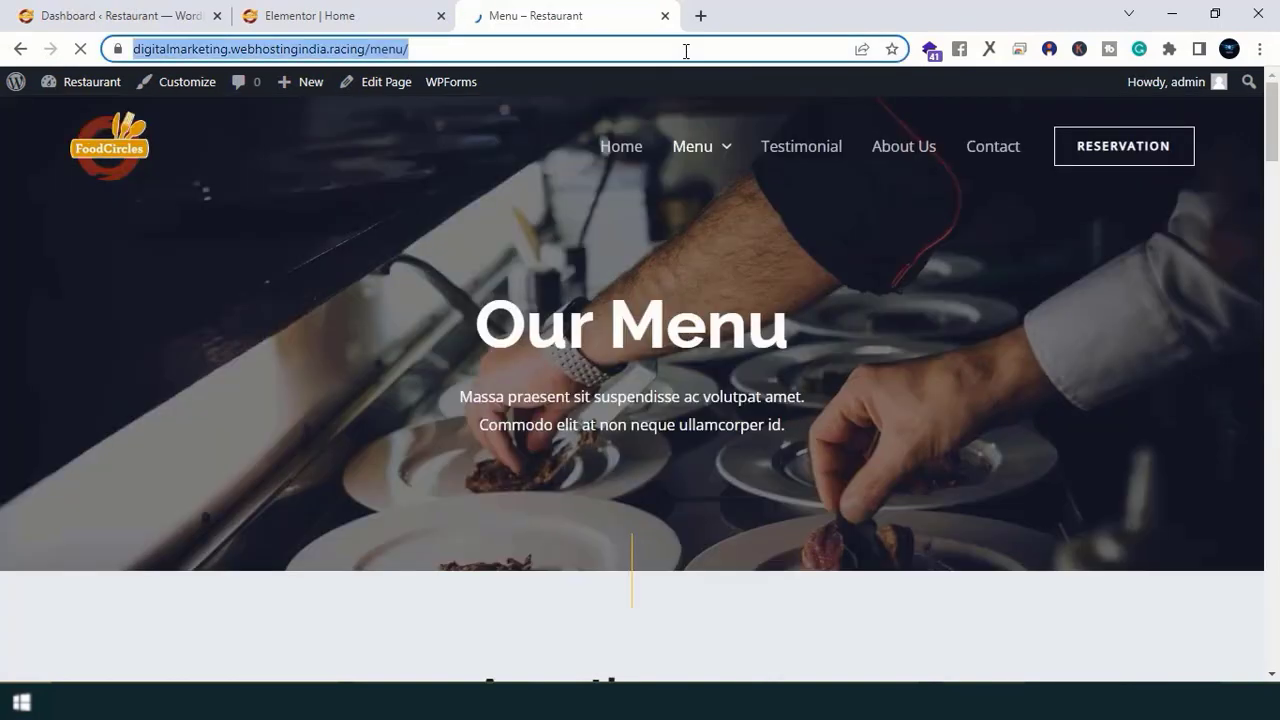
left_click(621, 147)
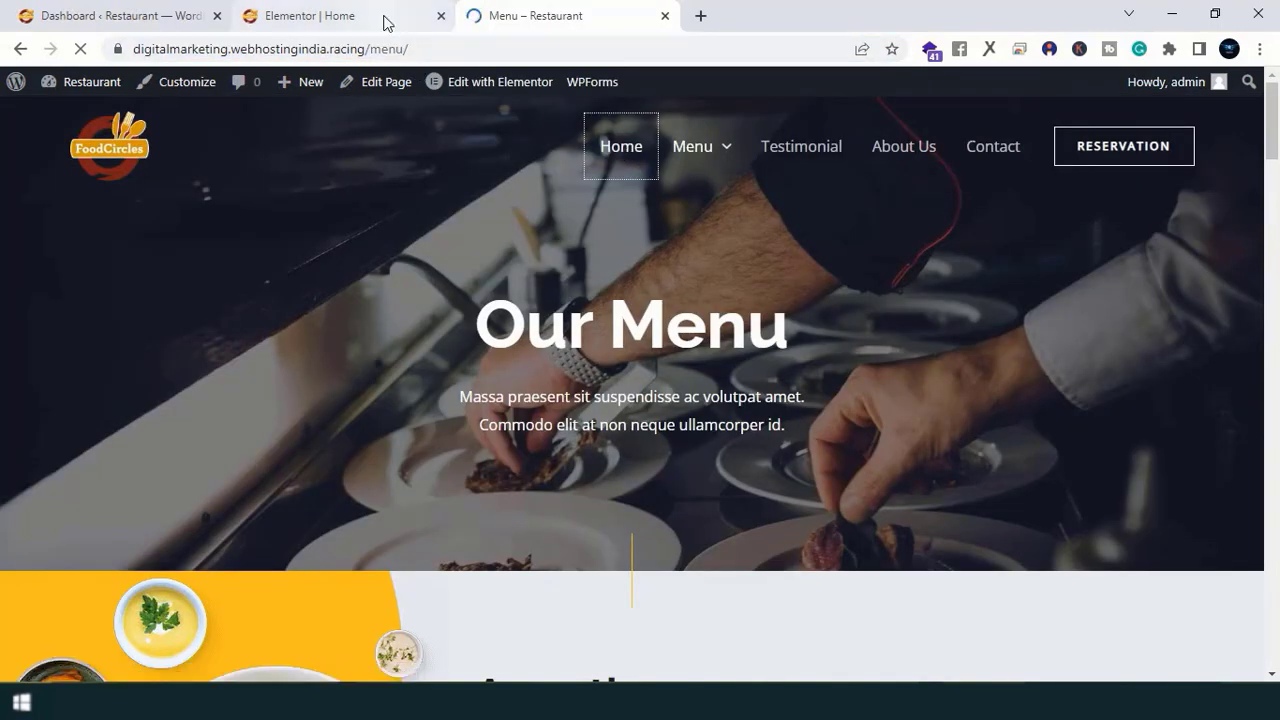
Step: Set the View All Menu button's link to the copied Menu page URL and update the home page in Elementor
left_click(386, 20)
left_click(762, 245)
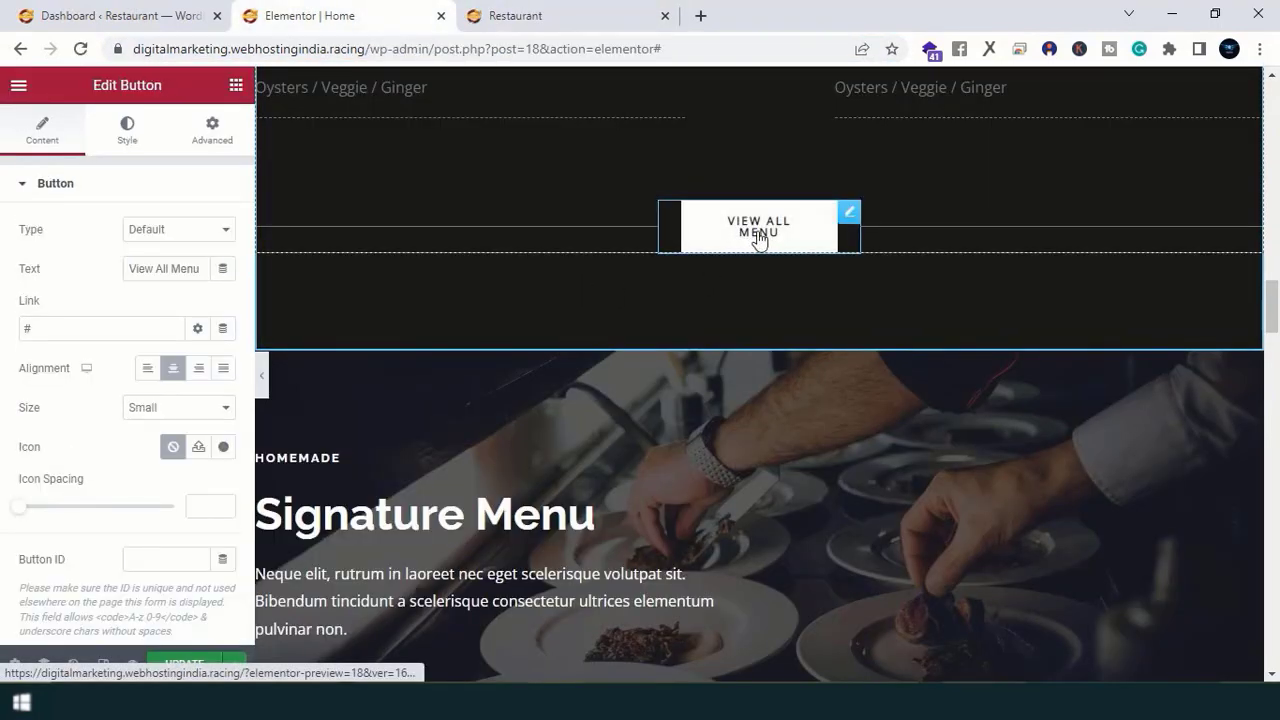
key("ctrl+v")
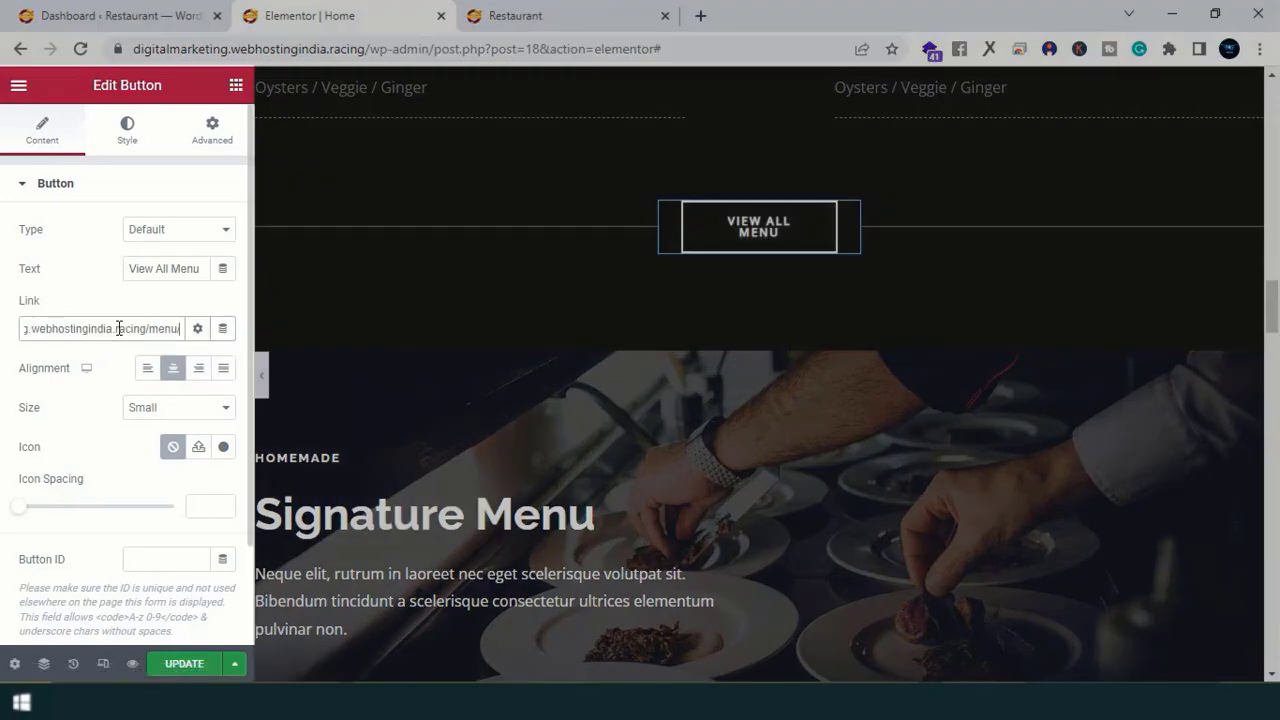
left_click(190, 664)
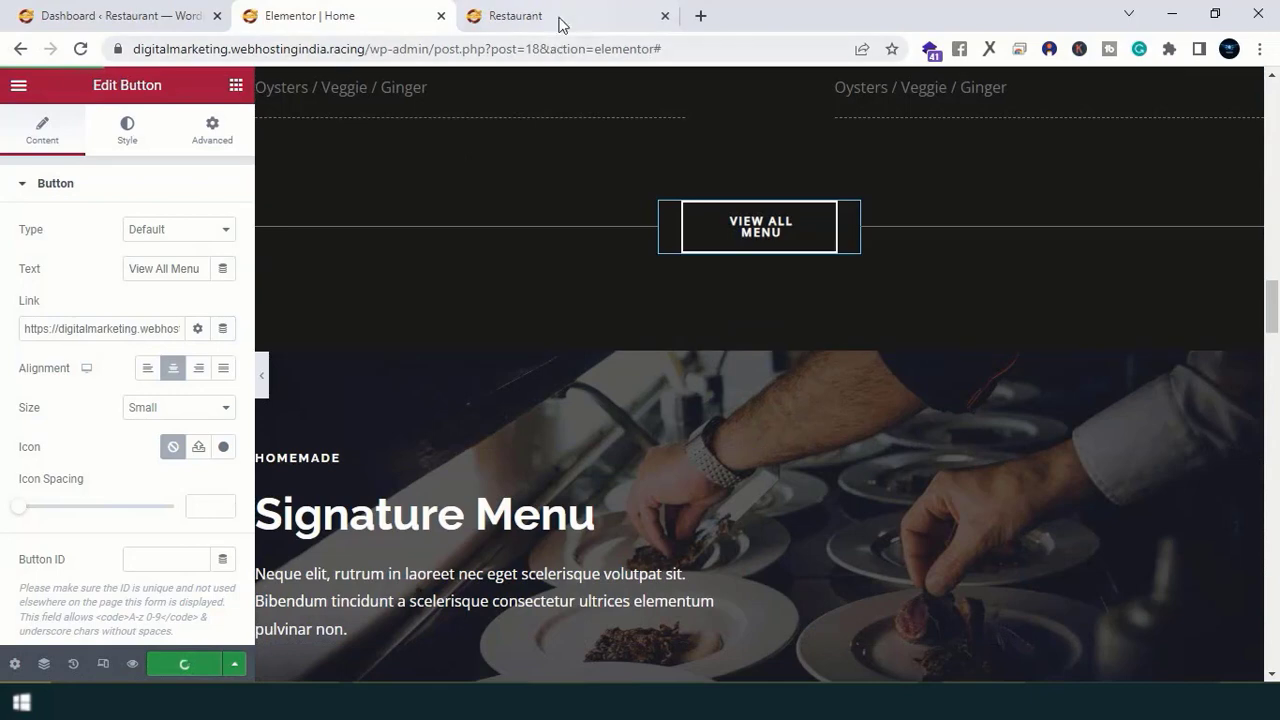
Step: Reload the live home page and check the edited hero text, images and sections down to the View All Menu button
left_click(565, 16)
left_click(80, 49)
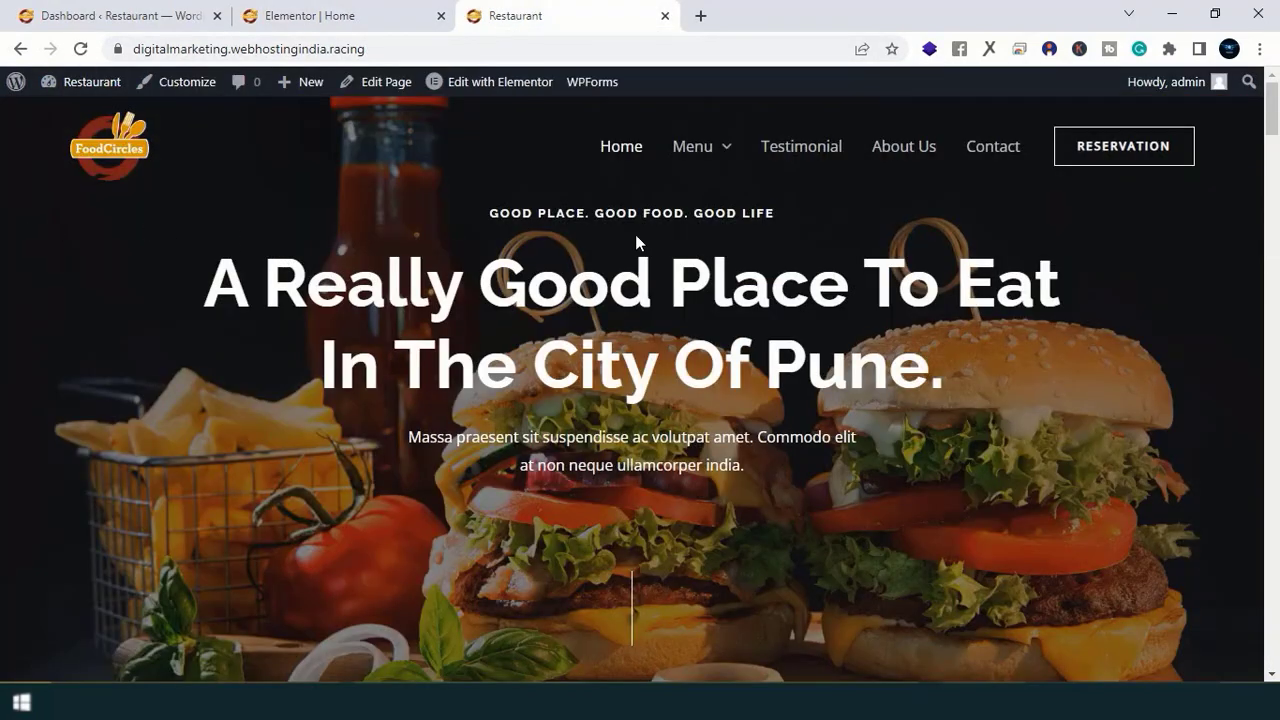
left_click_drag(928, 376, 764, 366)
left_click_drag(705, 463, 797, 472)
scroll(797, 470, "down", 7)
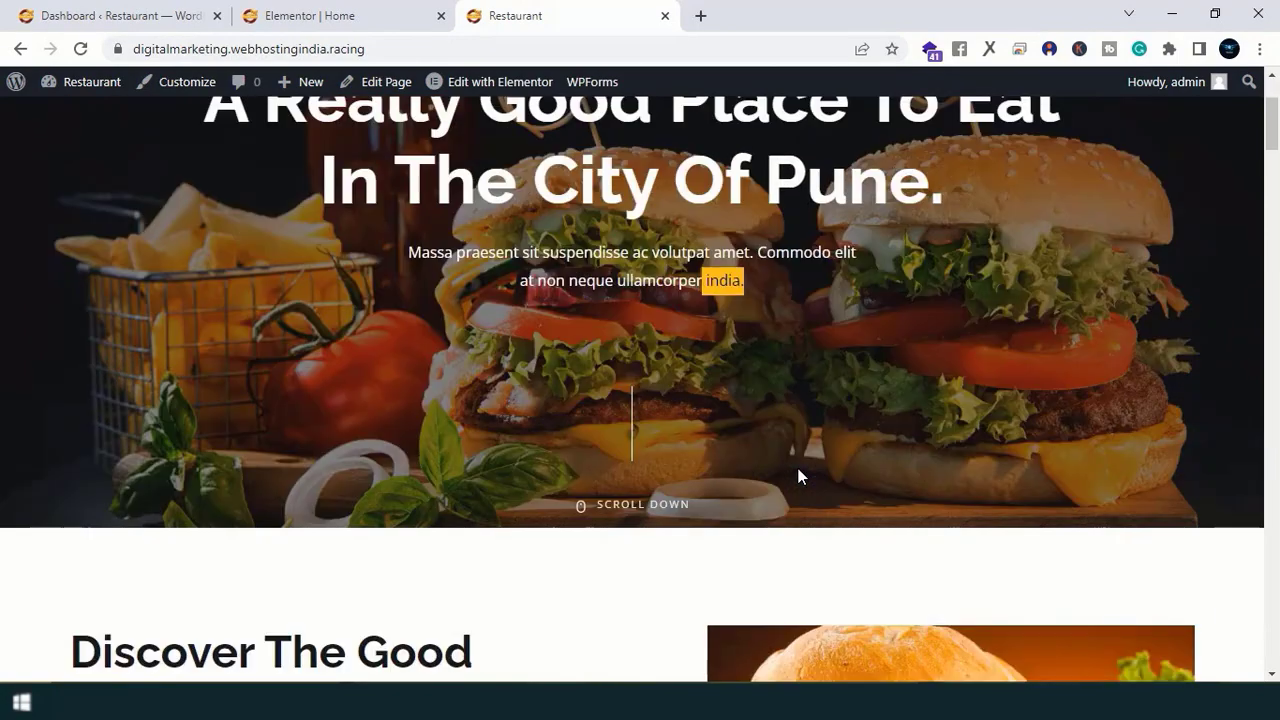
scroll(857, 229, "down", 15)
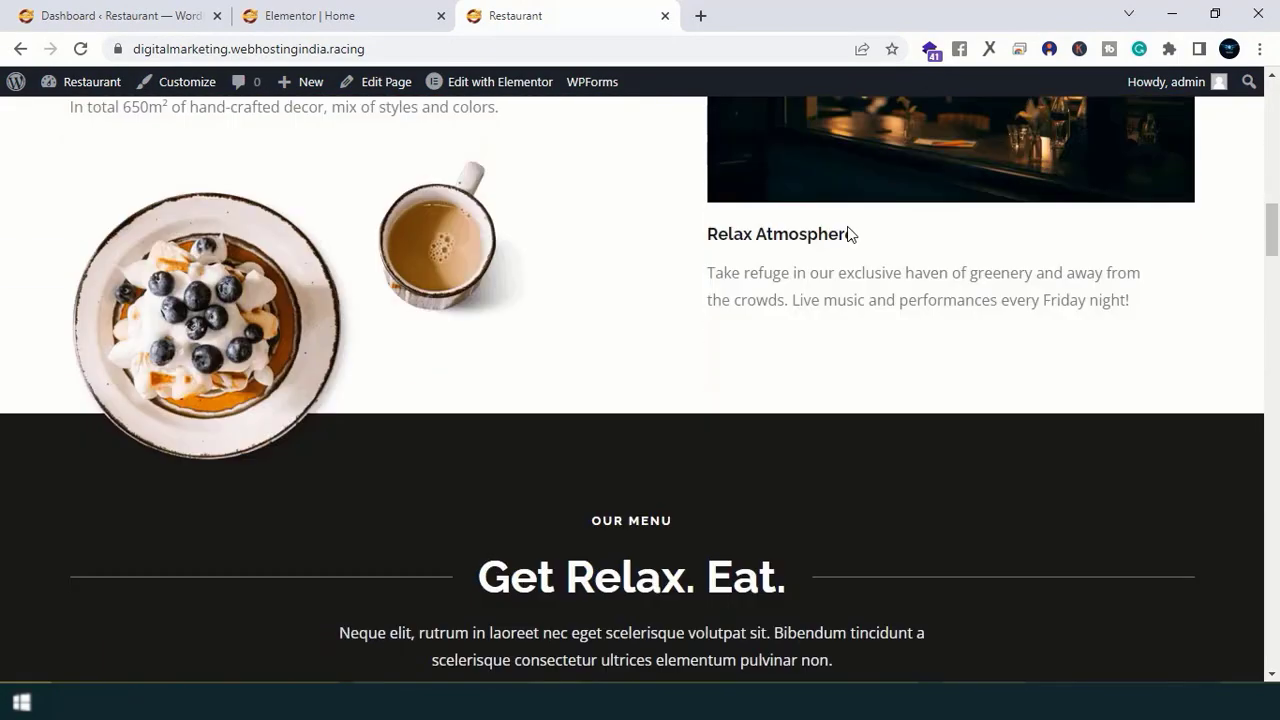
scroll(846, 230, "down", 2)
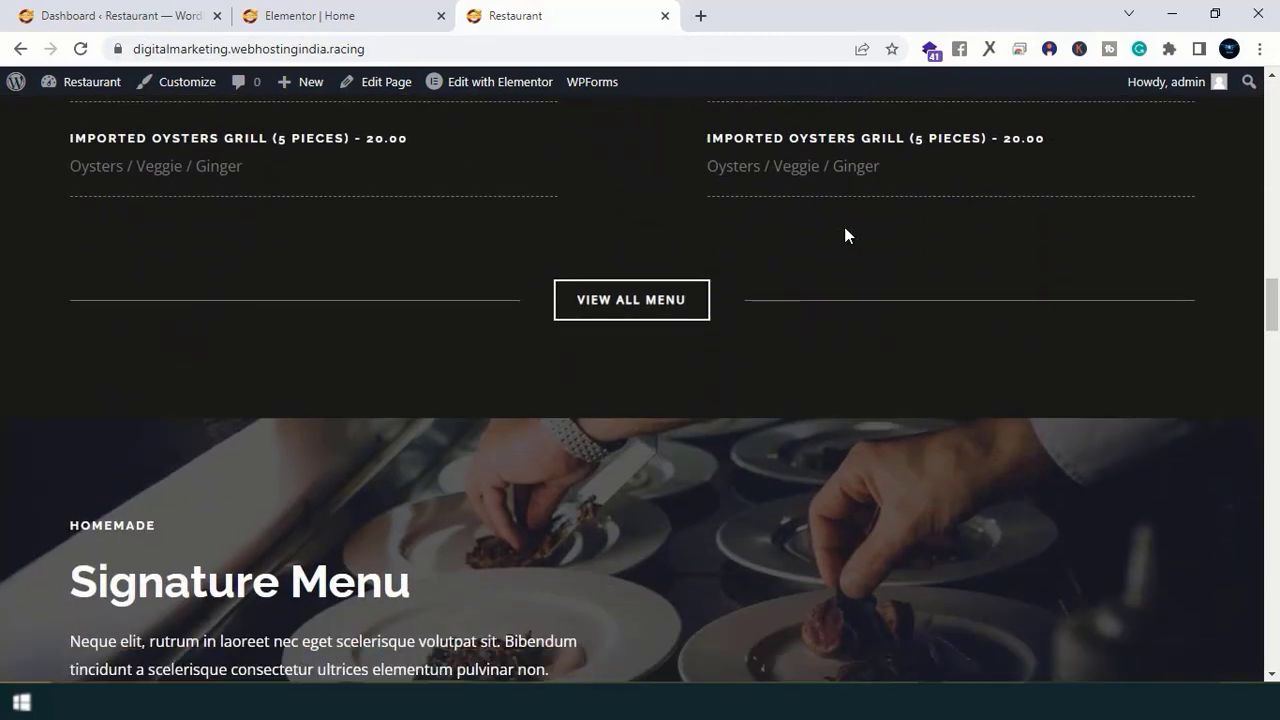
Step: Open the View All Menu button's link in a separate browser tab, look through the Menu page, and close it
right_click(625, 245)
left_click(696, 257)
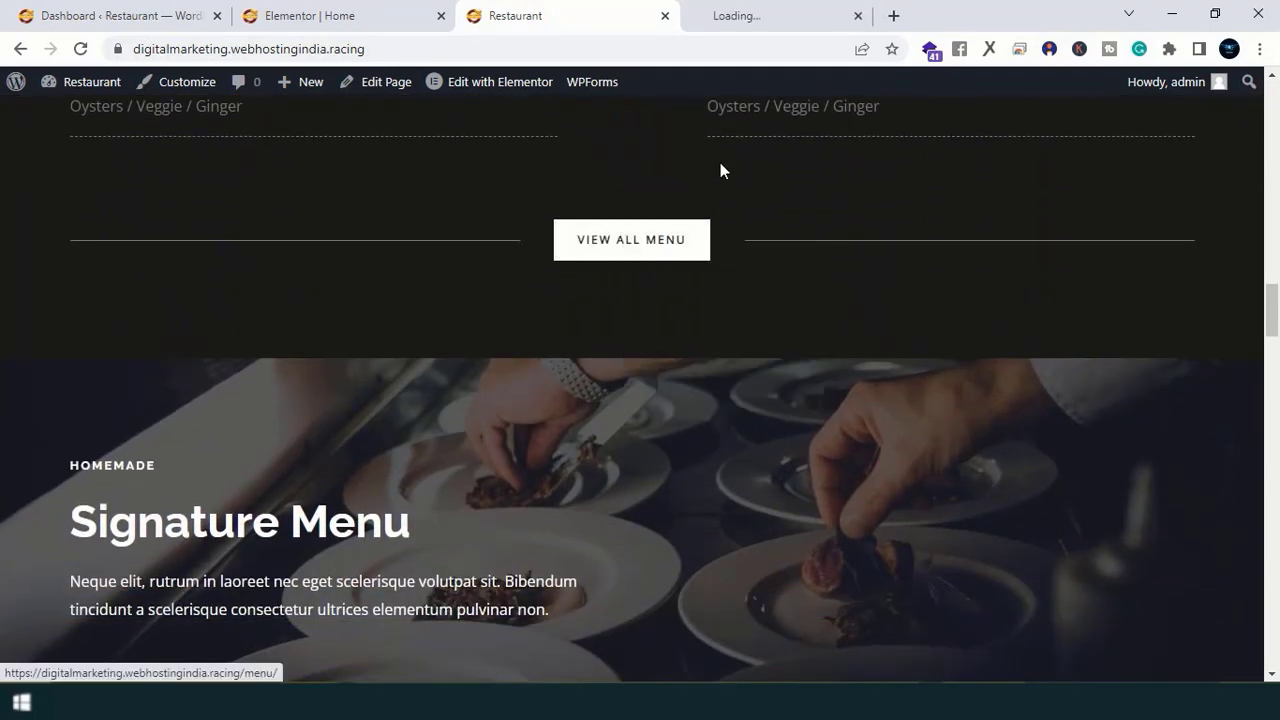
left_click(748, 16)
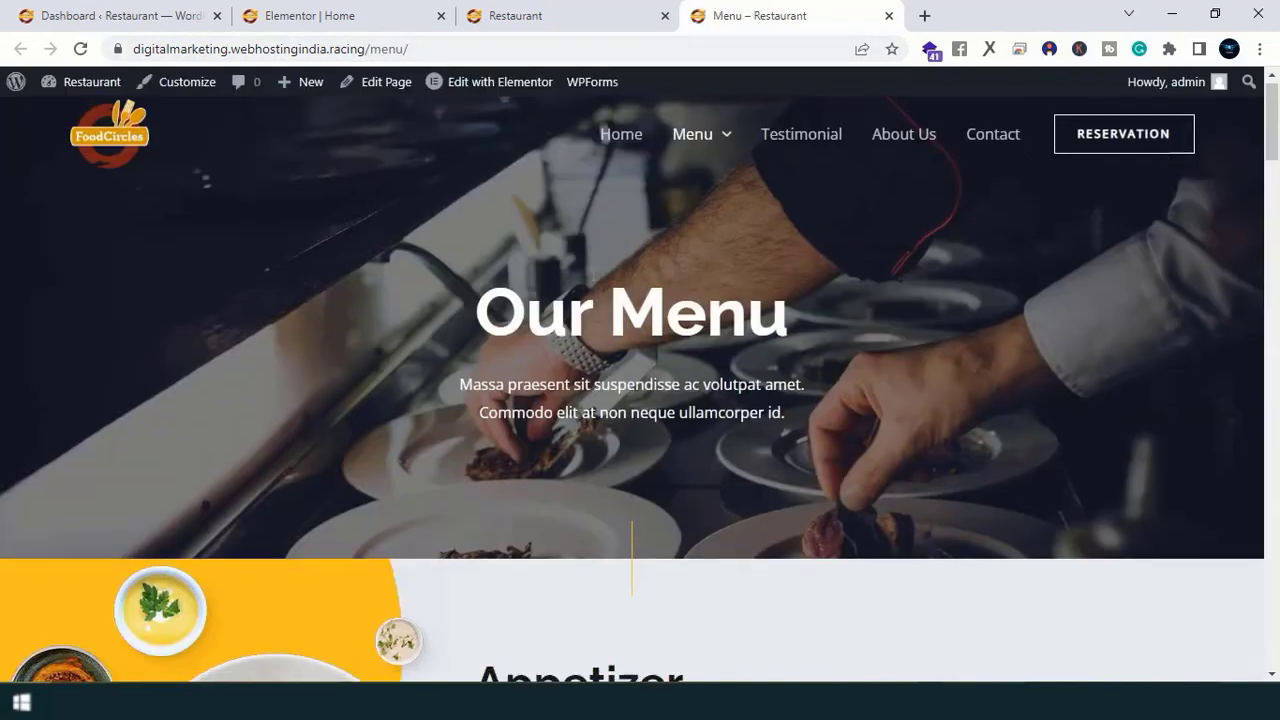
scroll(600, 290, "down", 12)
scroll(600, 293, "up", 5)
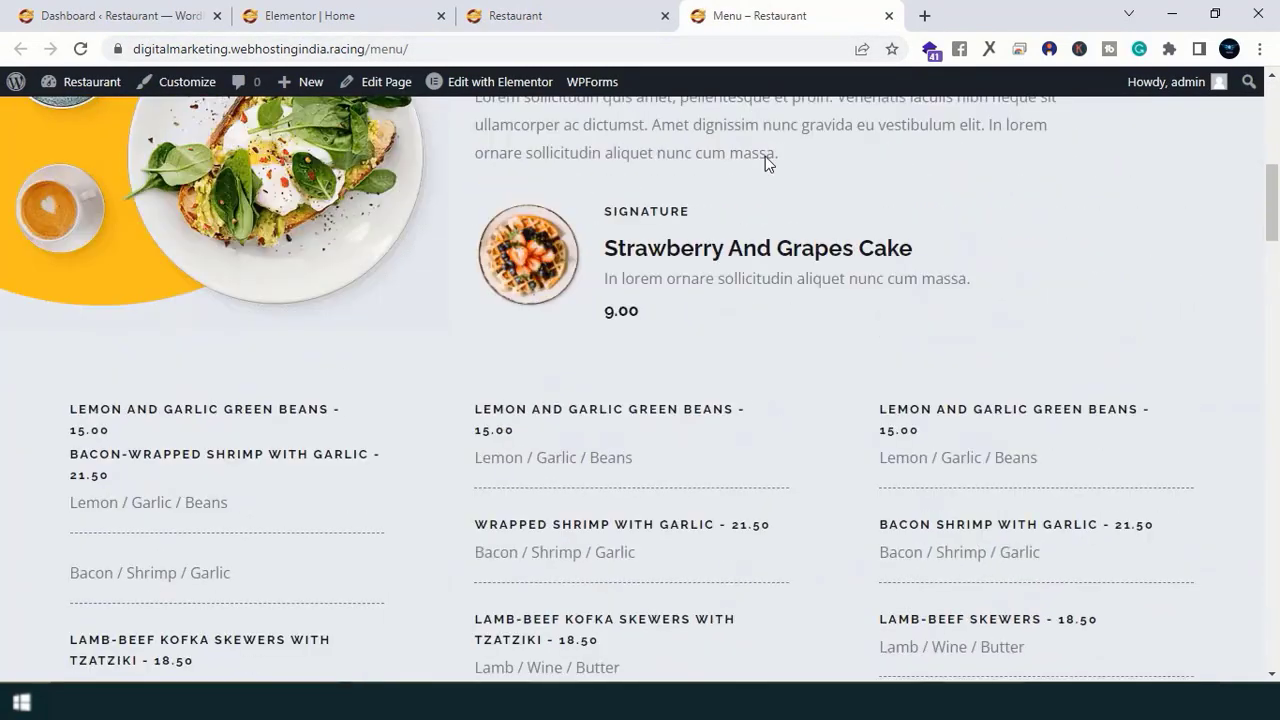
left_click(888, 16)
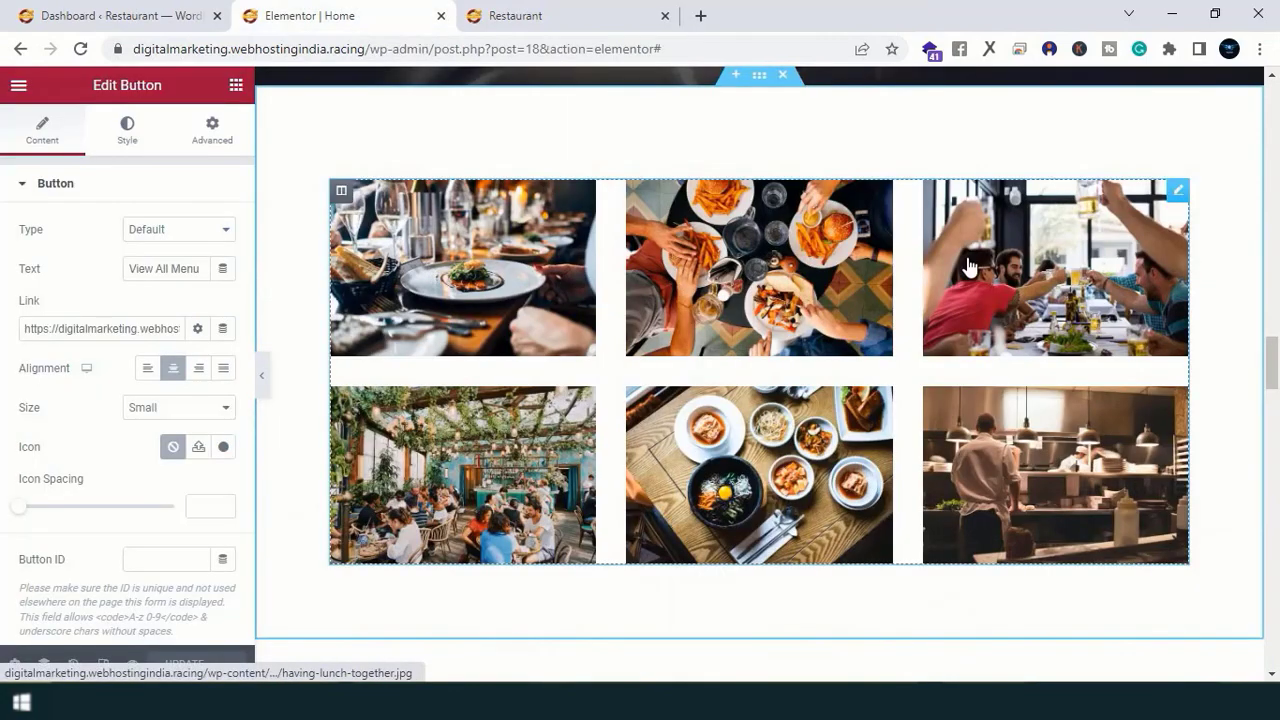
Step: Inspect the home page's Basic Gallery settings and preview one of its images in Elementor, and return to the hero section
left_click(800, 440)
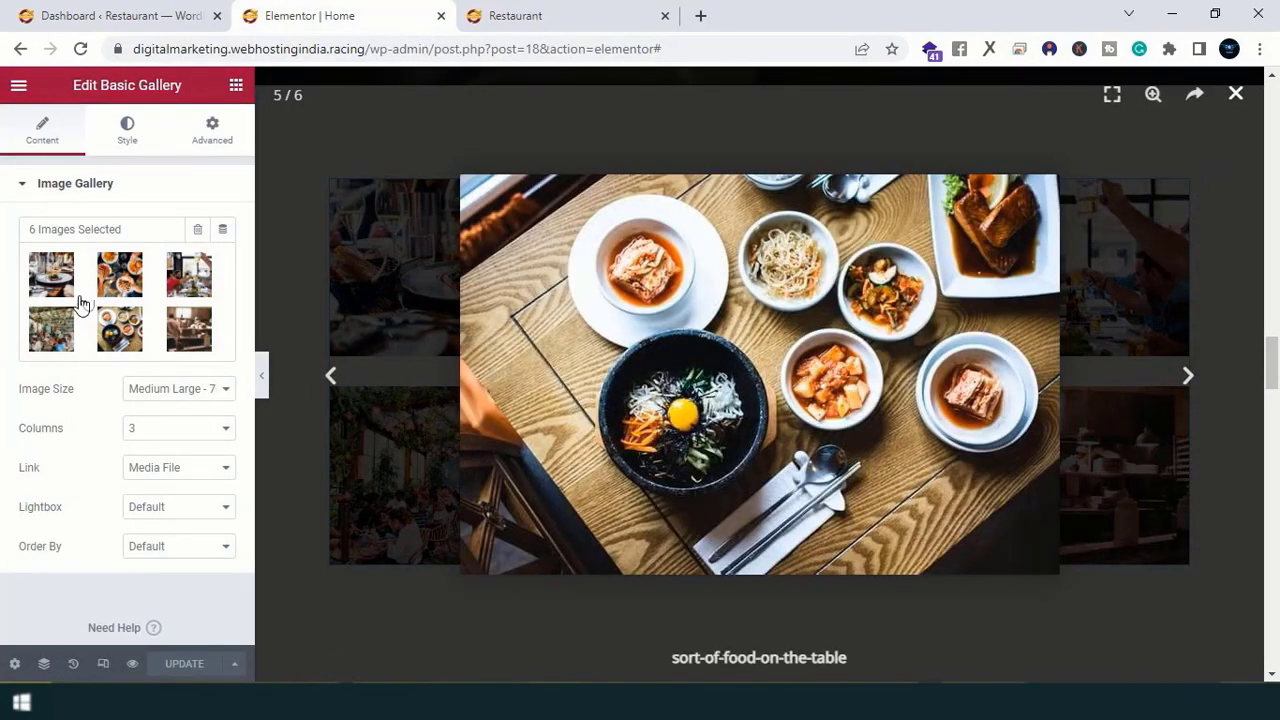
key("Escape")
scroll(576, 465, "down", 10)
scroll(1272, 408, "up", 10)
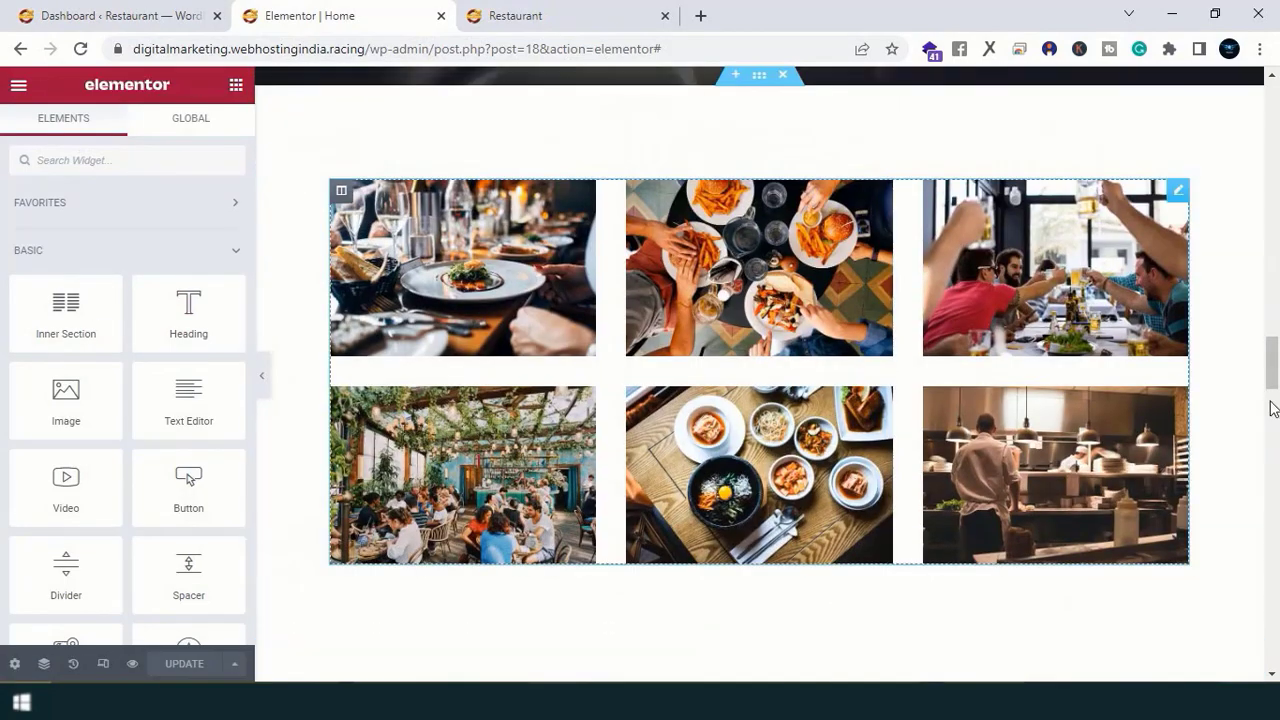
left_click_drag(1272, 374, 1252, 118)
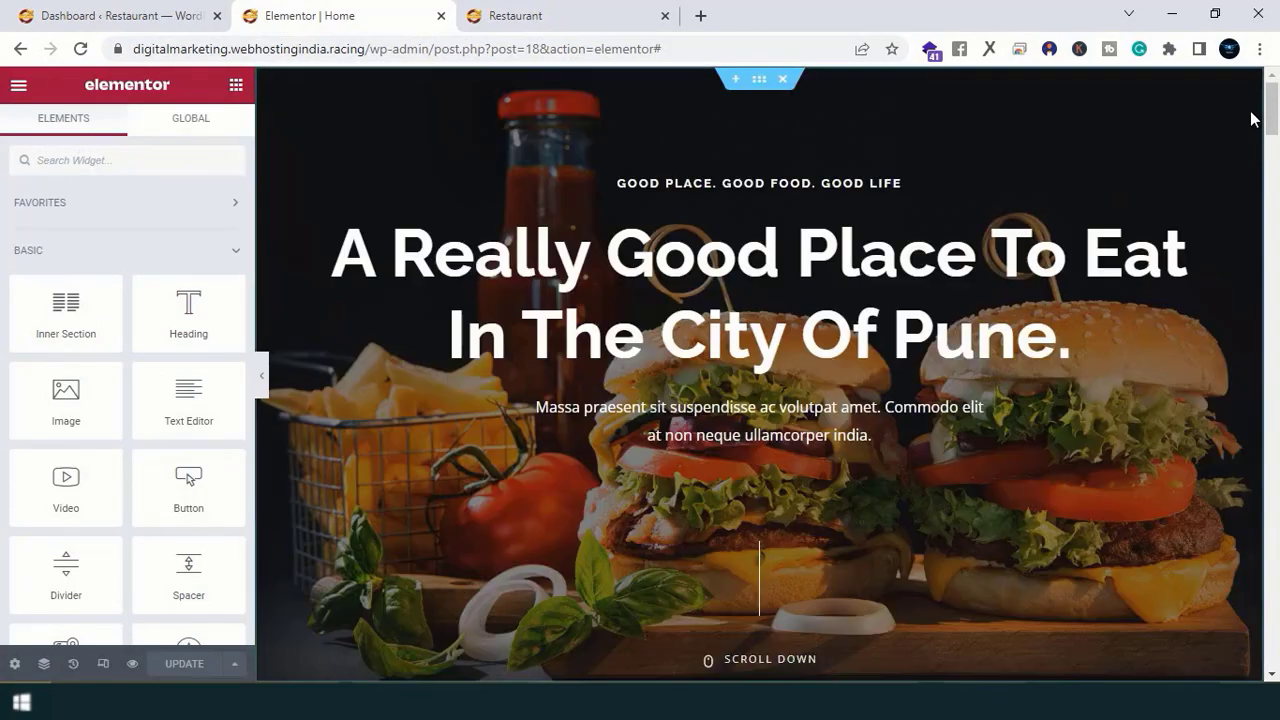
Step: Close the home page editor and open the live site's Menu Light page in Elementor in a separate browser tab
key("ctrl+w")
scroll(1209, 379, "up", 15)
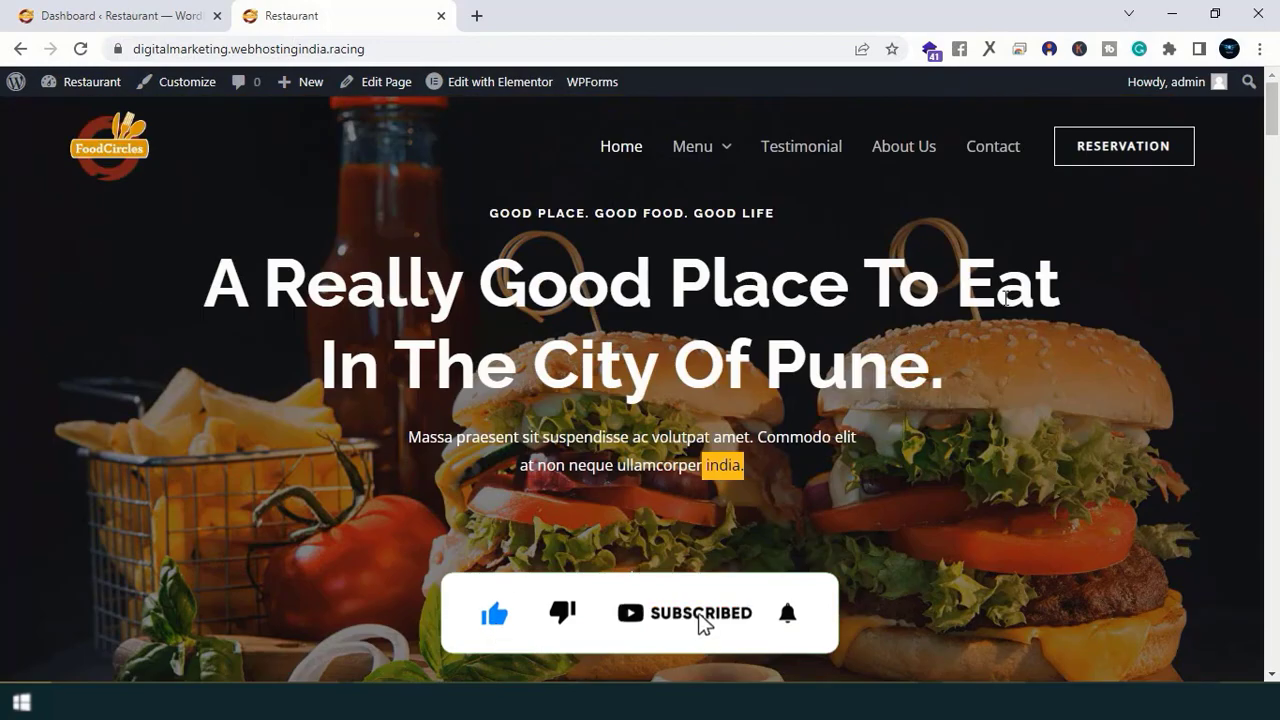
left_click(718, 210)
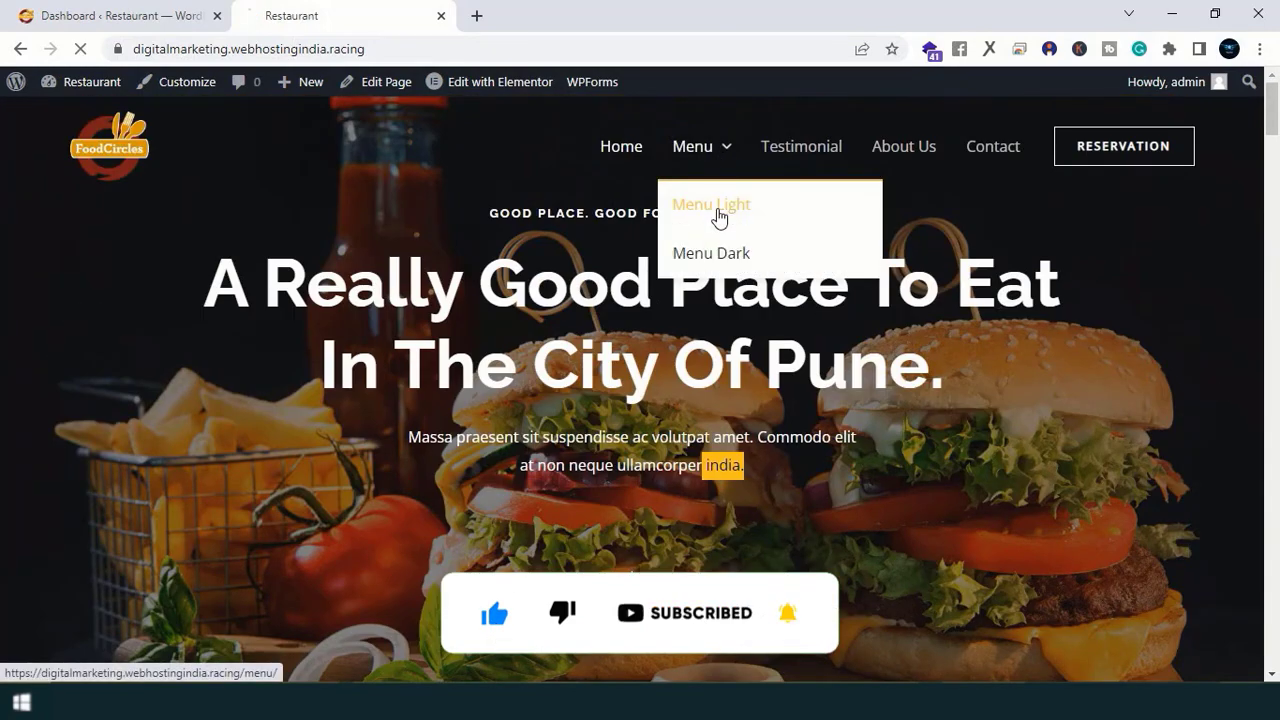
right_click(490, 84)
left_click(510, 100)
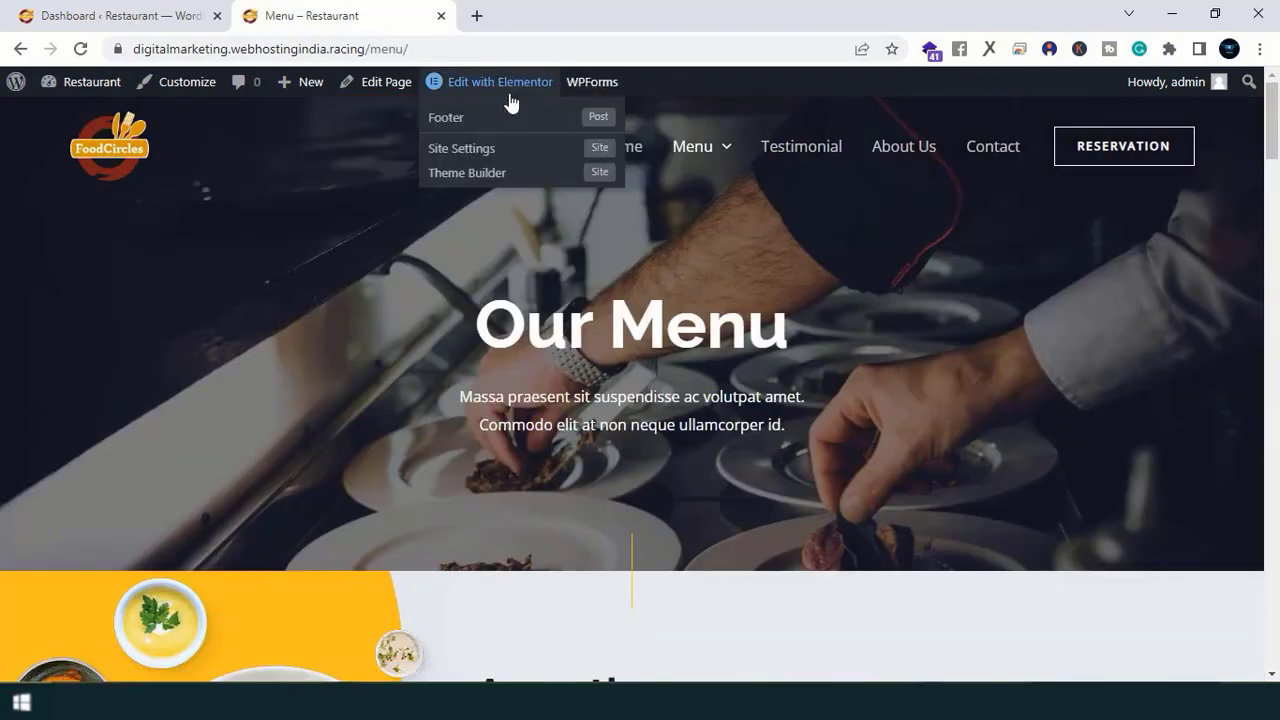
left_click_drag(537, 28, 423, 14)
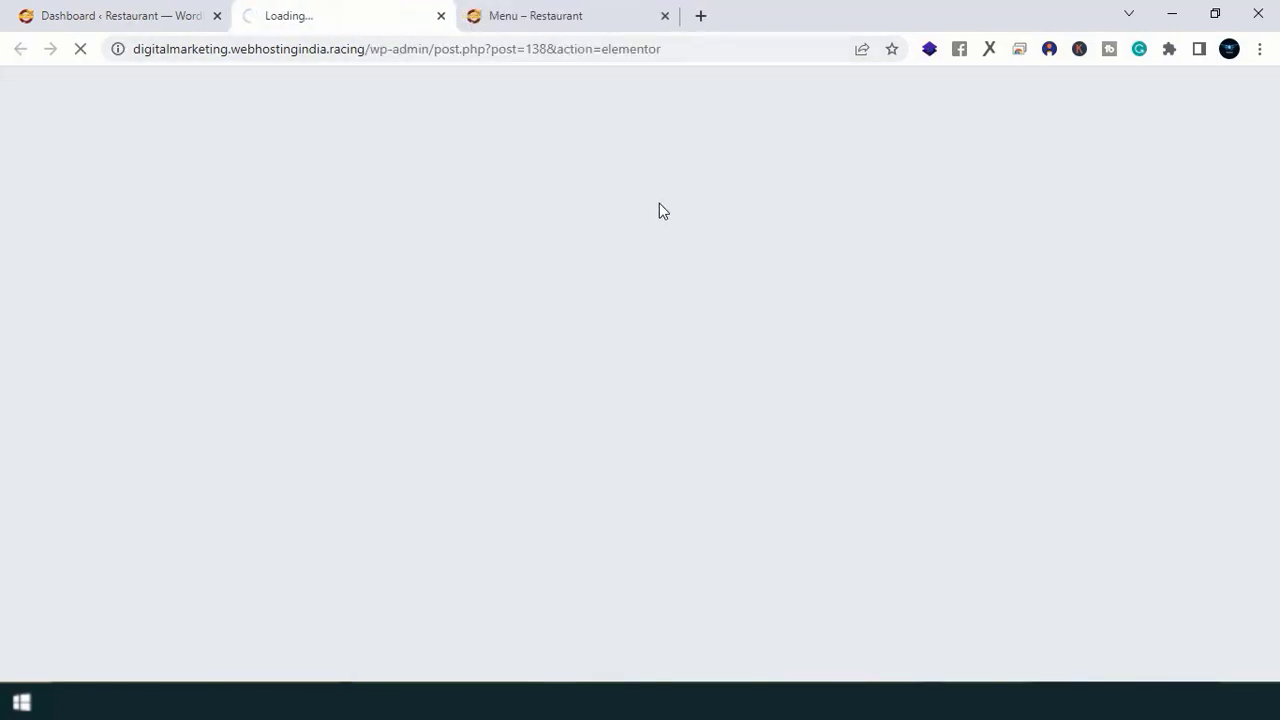
Step: Examine the Appetizer section of the Menu page, including the settings of its signature dish image and title
scroll(723, 334, "down", 4)
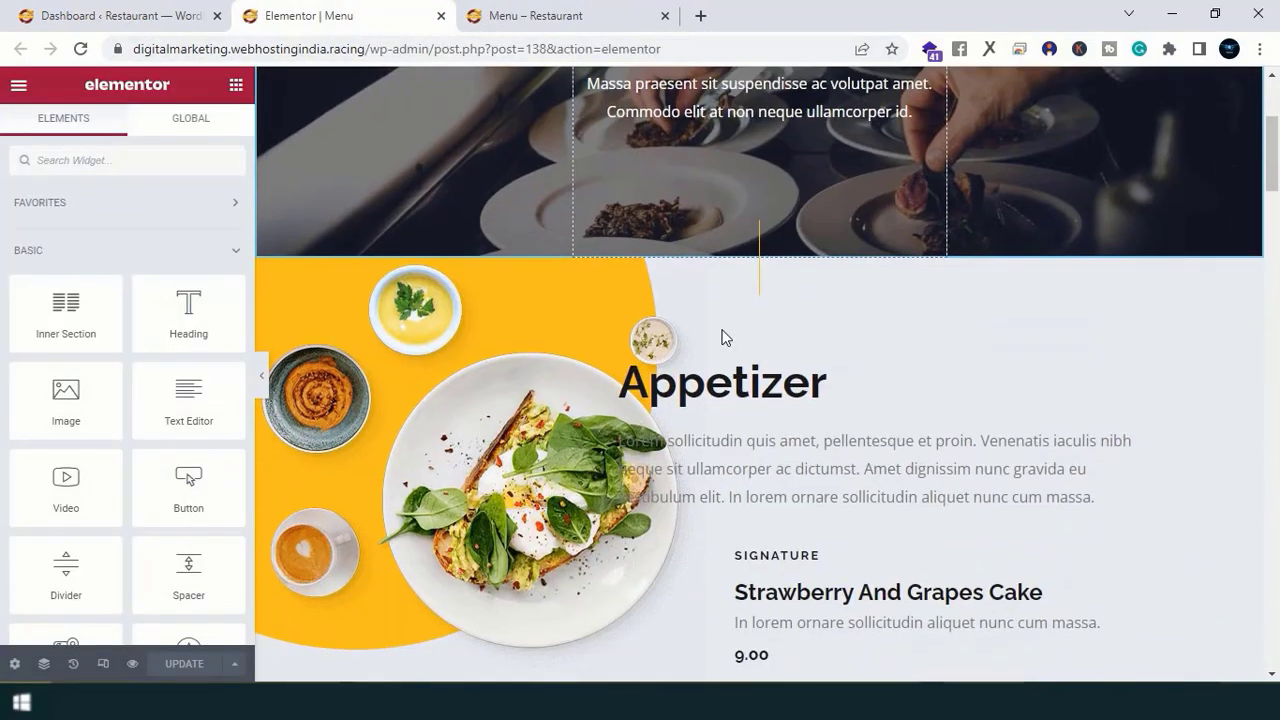
scroll(523, 509, "up", 4)
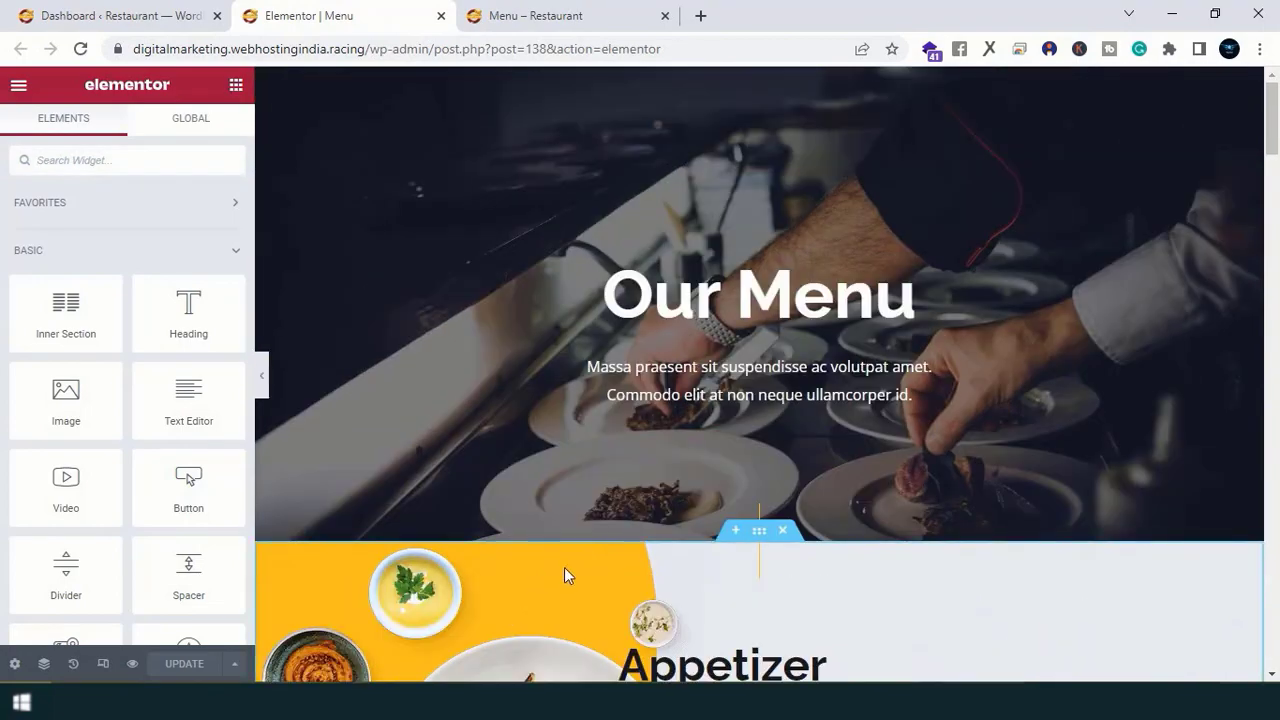
scroll(565, 575, "down", 4)
left_click(670, 508)
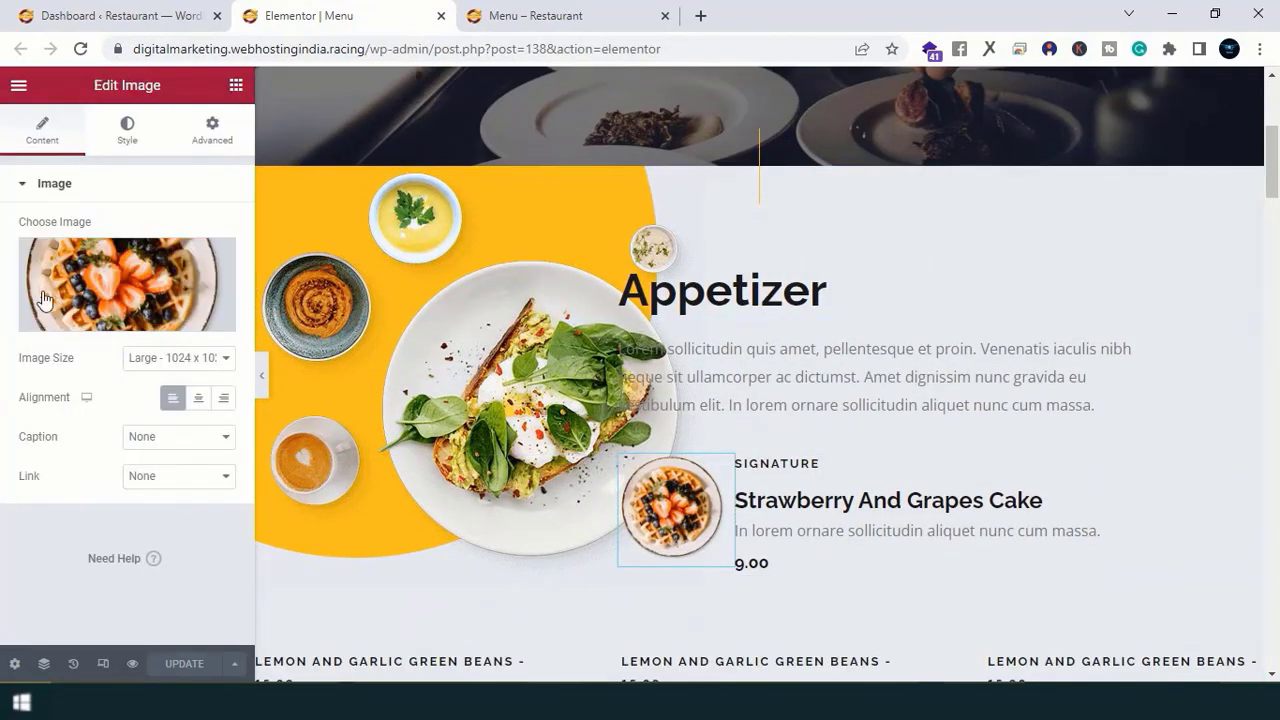
left_click(1030, 500)
Step: Set the middle Imported Oysters Grill price to 200.00 and the Lamb-beef Skewers price to 180.50, and update the Menu page
scroll(1040, 510, "down", 10)
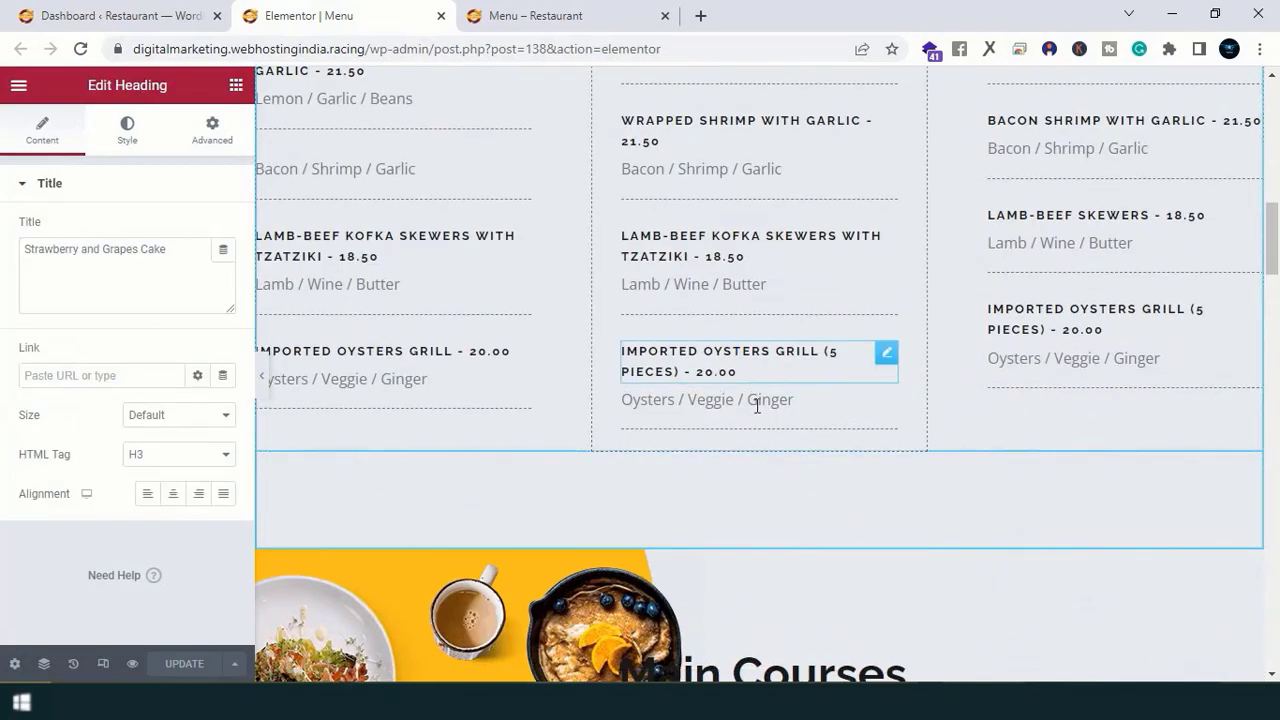
left_click(705, 371)
type("0")
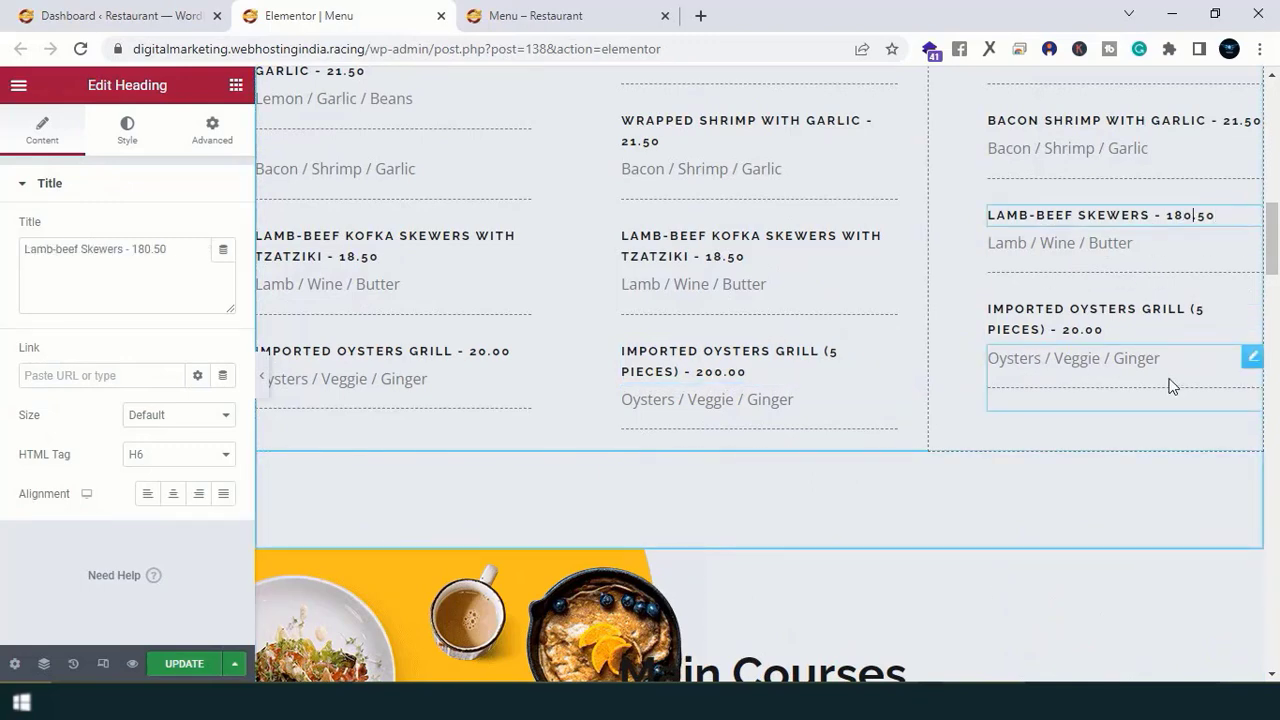
left_click(1193, 215)
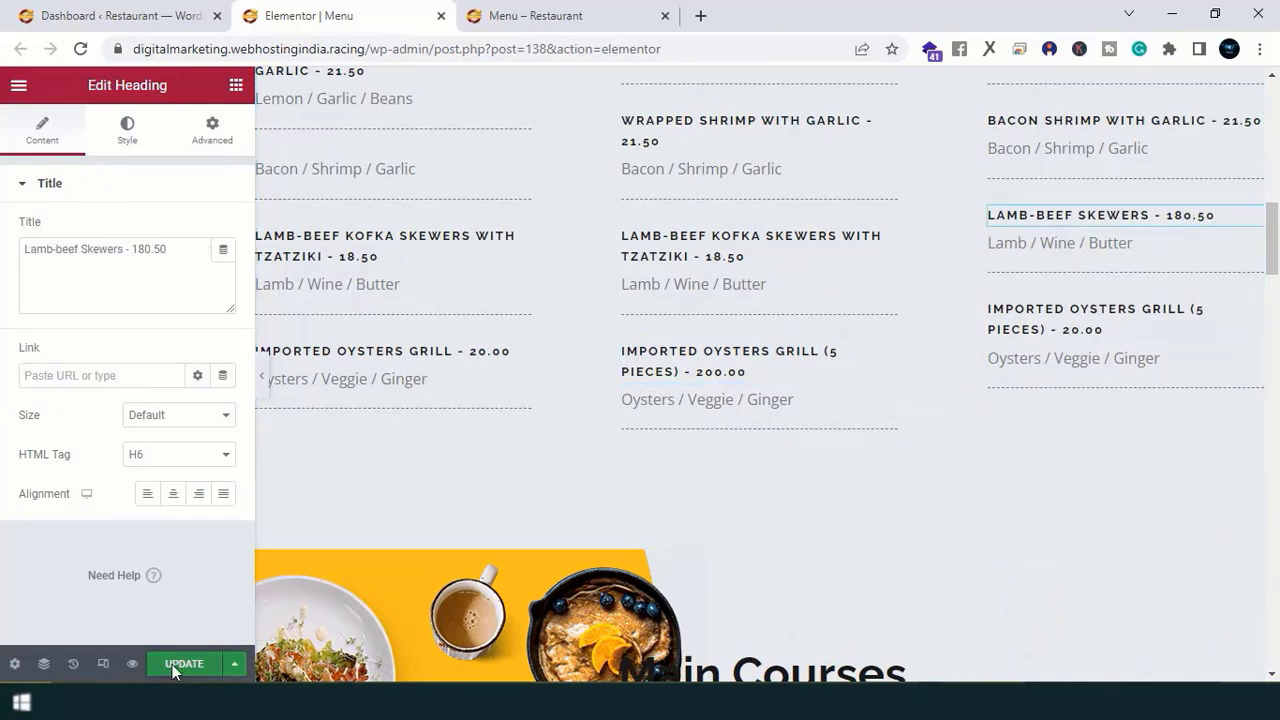
Step: Open the live Contact page, close the Menu page editor, and open the Contact page in Elementor in a separate browser tab
left_click(534, 16)
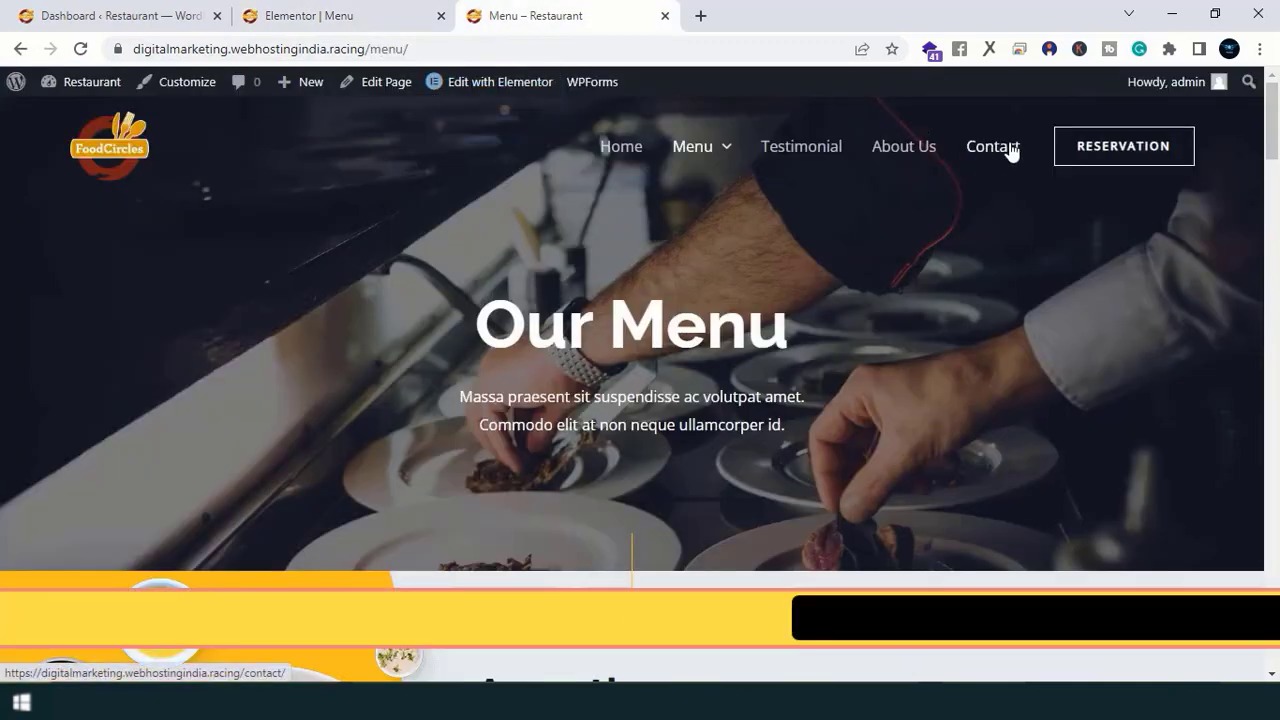
left_click(1012, 148)
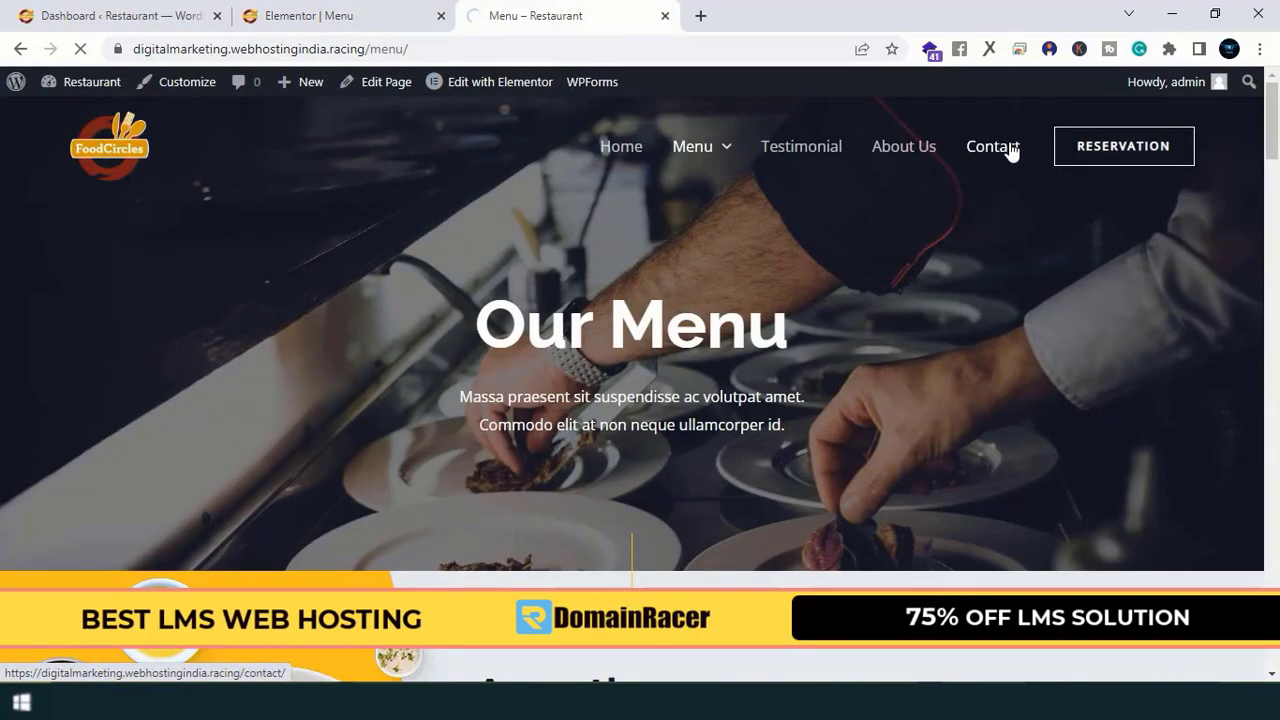
left_click(1012, 148)
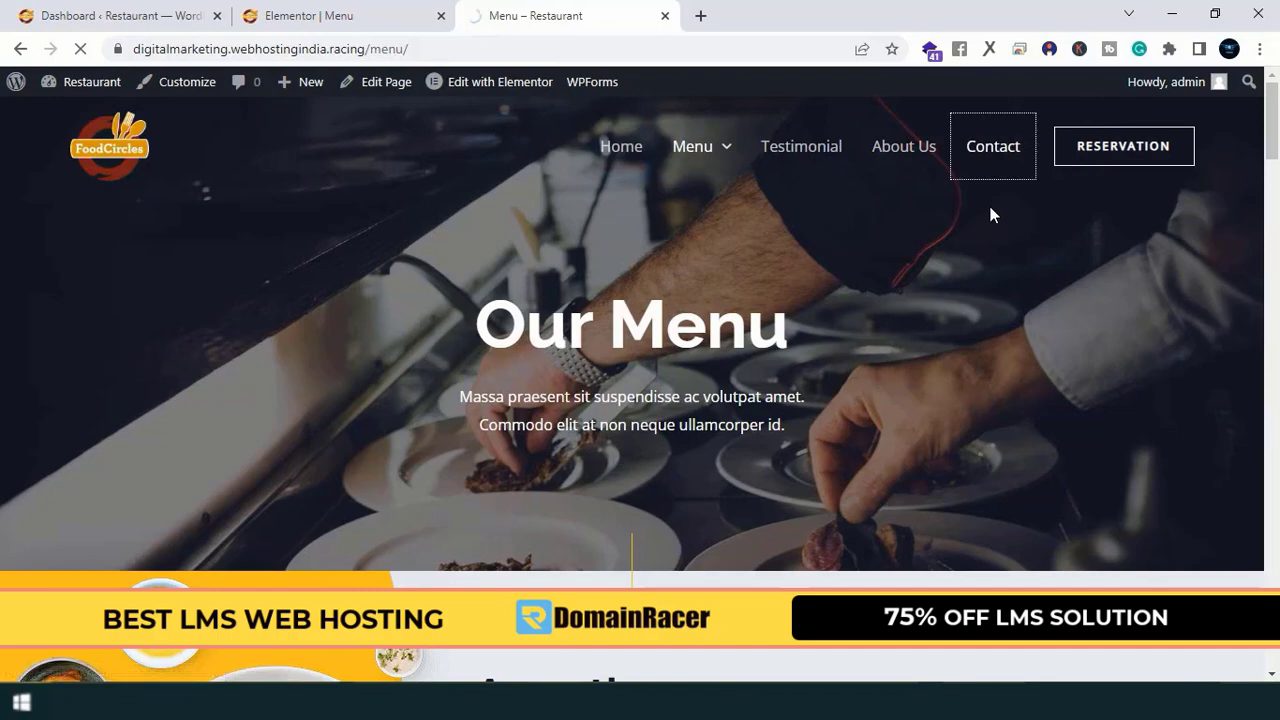
left_click(441, 15)
right_click(530, 87)
left_click(612, 103)
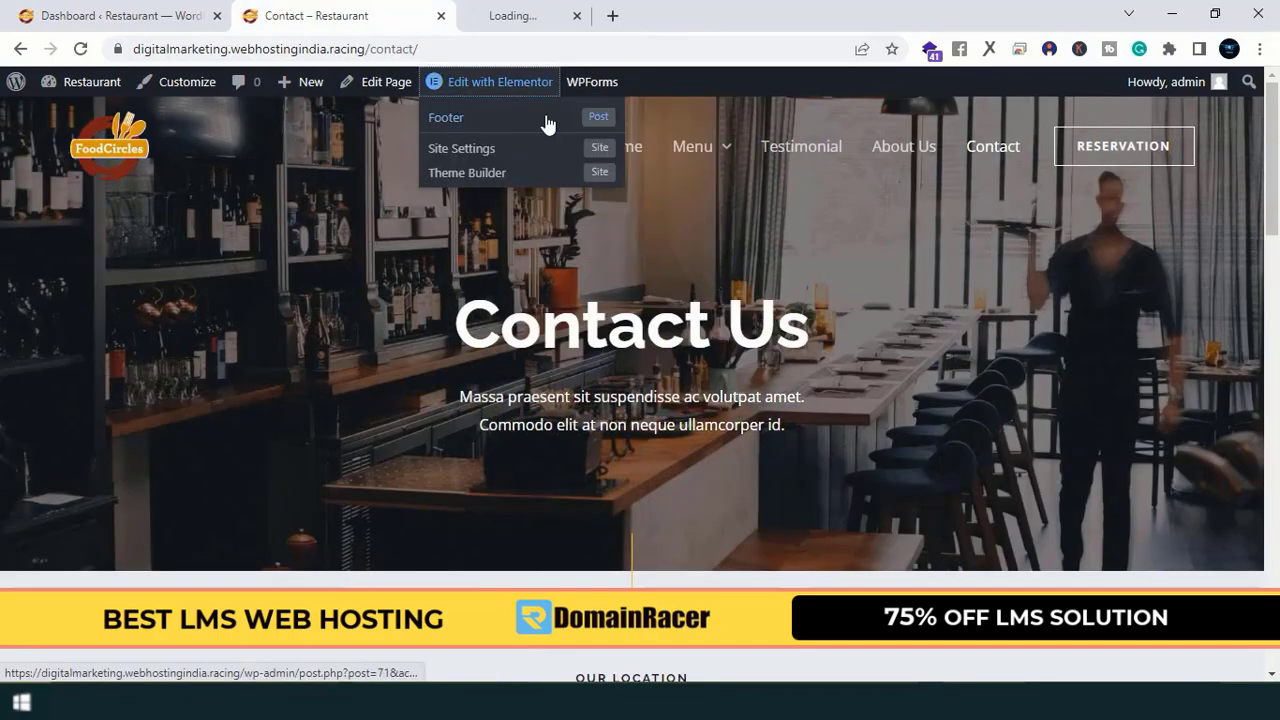
left_click(500, 18)
left_click_drag(497, 20, 340, 18)
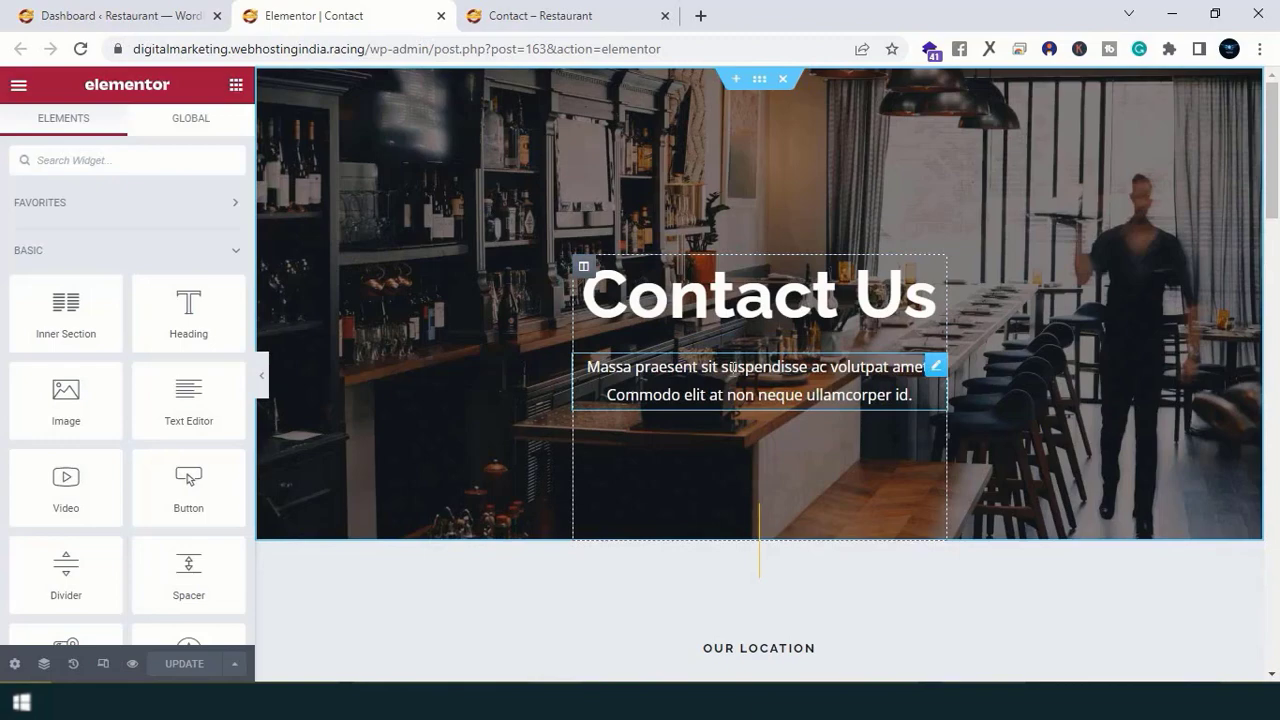
Step: Replace the number under Telephone Reservations on the Contact page with the restaurant's phone number
left_click(731, 367)
scroll(731, 367, "down", 6)
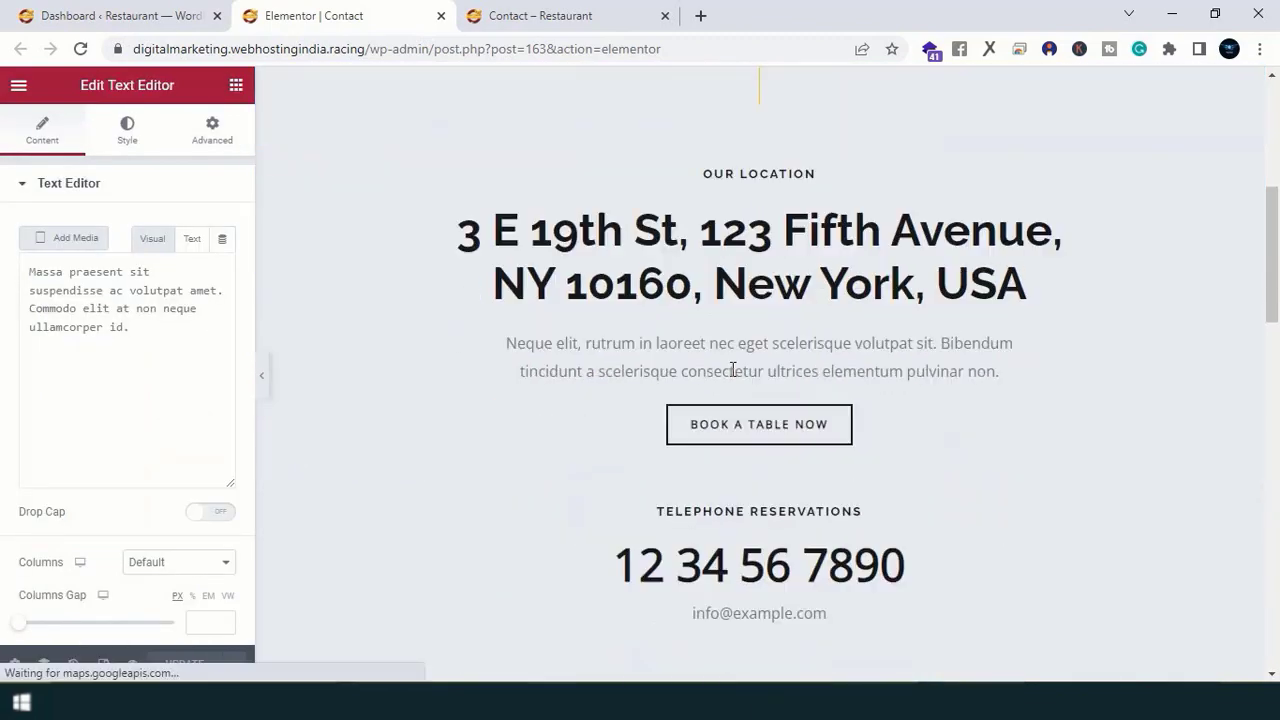
left_click(900, 410)
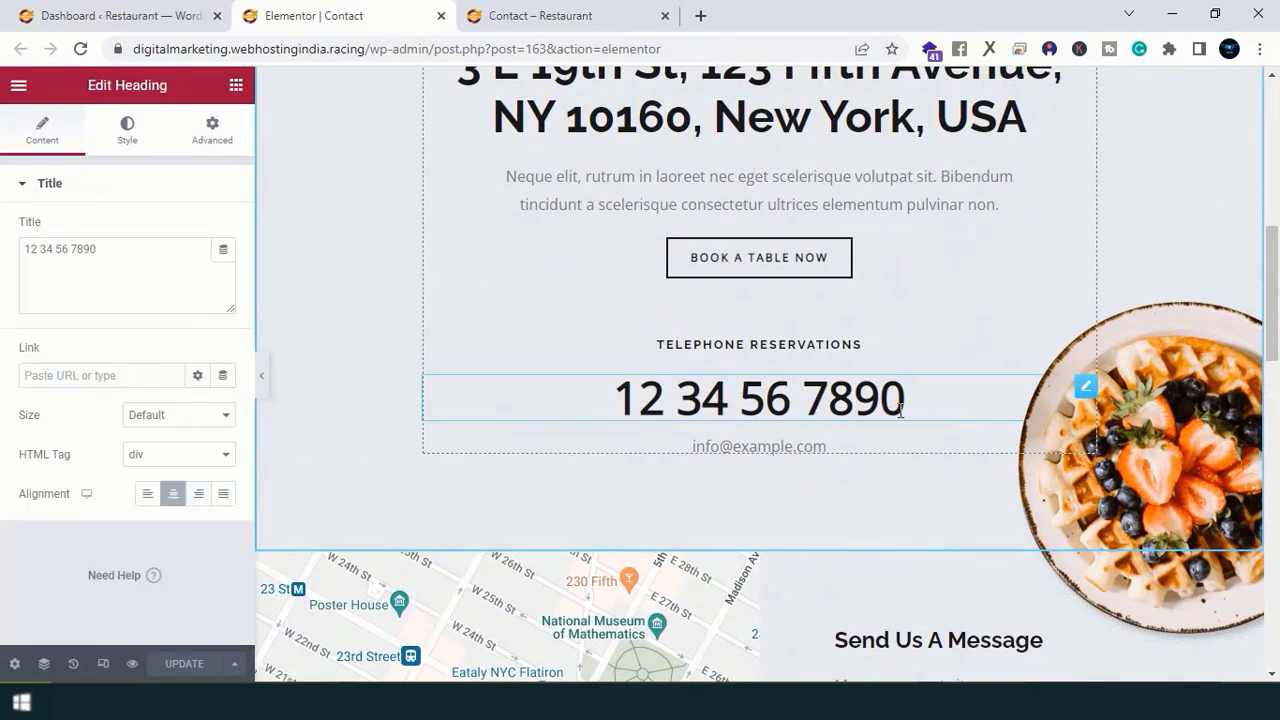
left_click(666, 398)
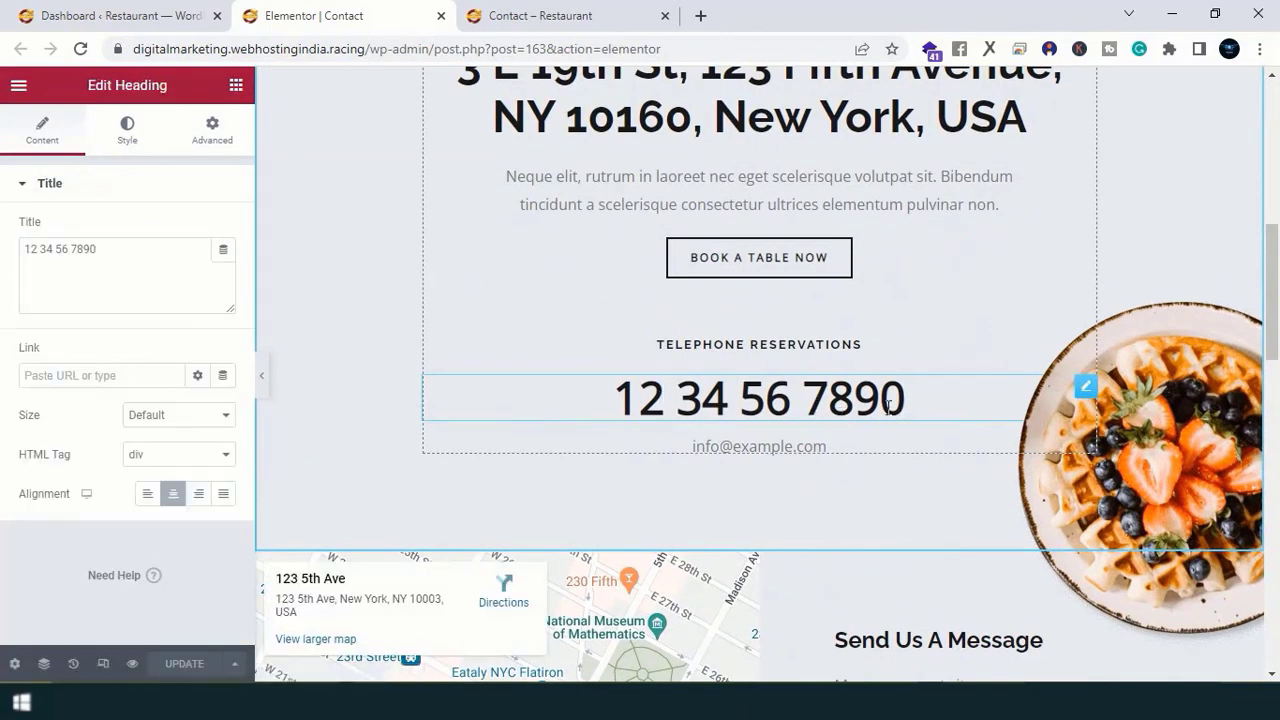
left_click_drag(100, 249, 5, 235)
type("9876543210")
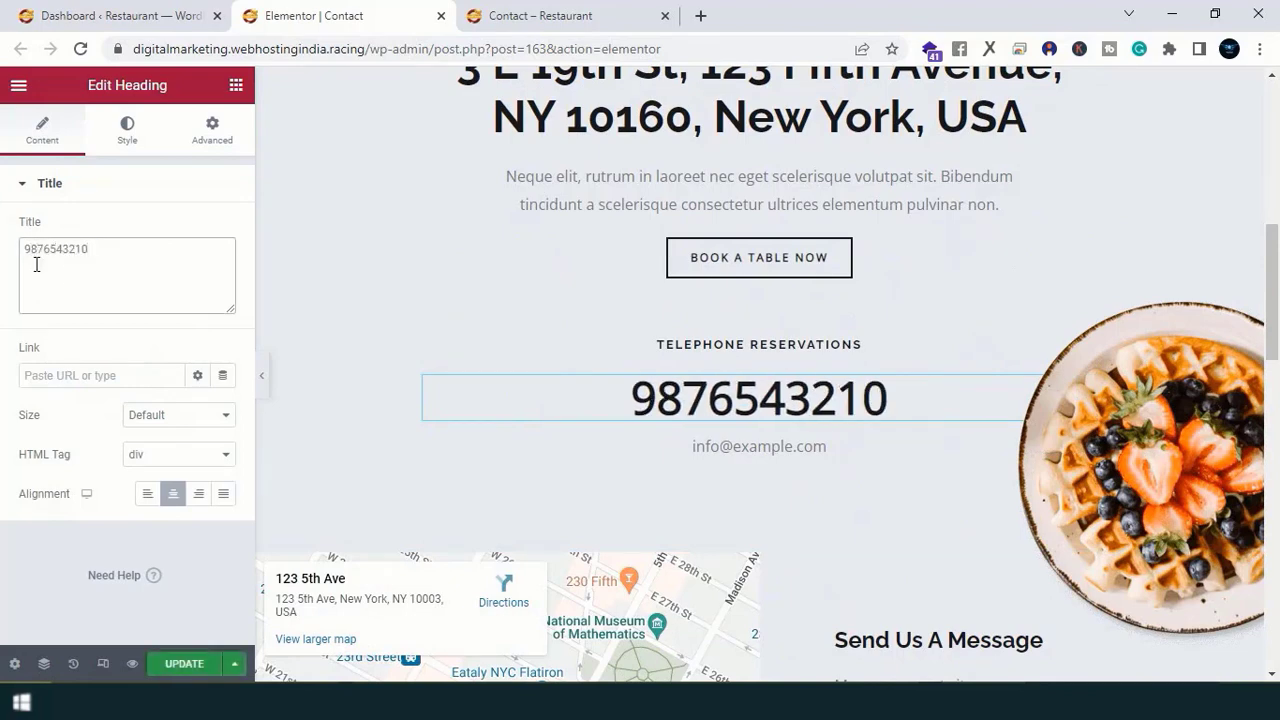
Step: Replace the part before the @ in the contact e-mail address below the phone number with "example"
left_click(722, 446)
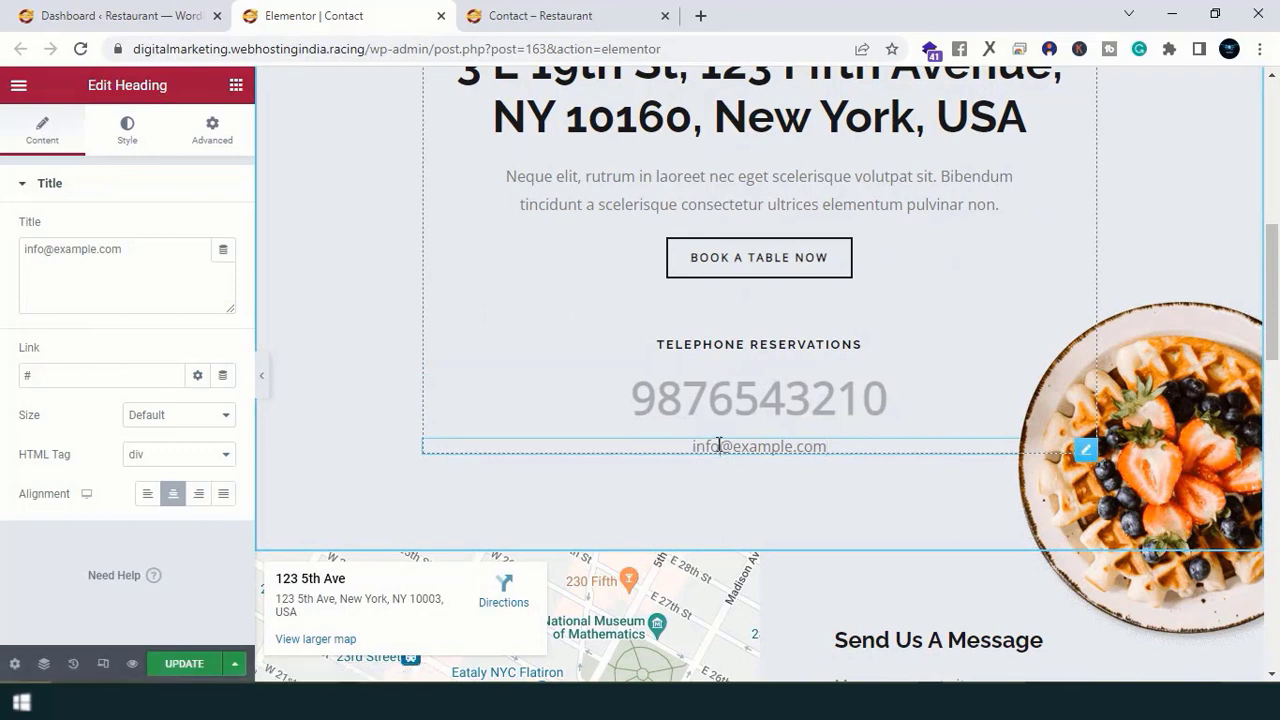
key("BackSpace")
key("BackSpace")
key("BackSpace")
key("BackSpace")
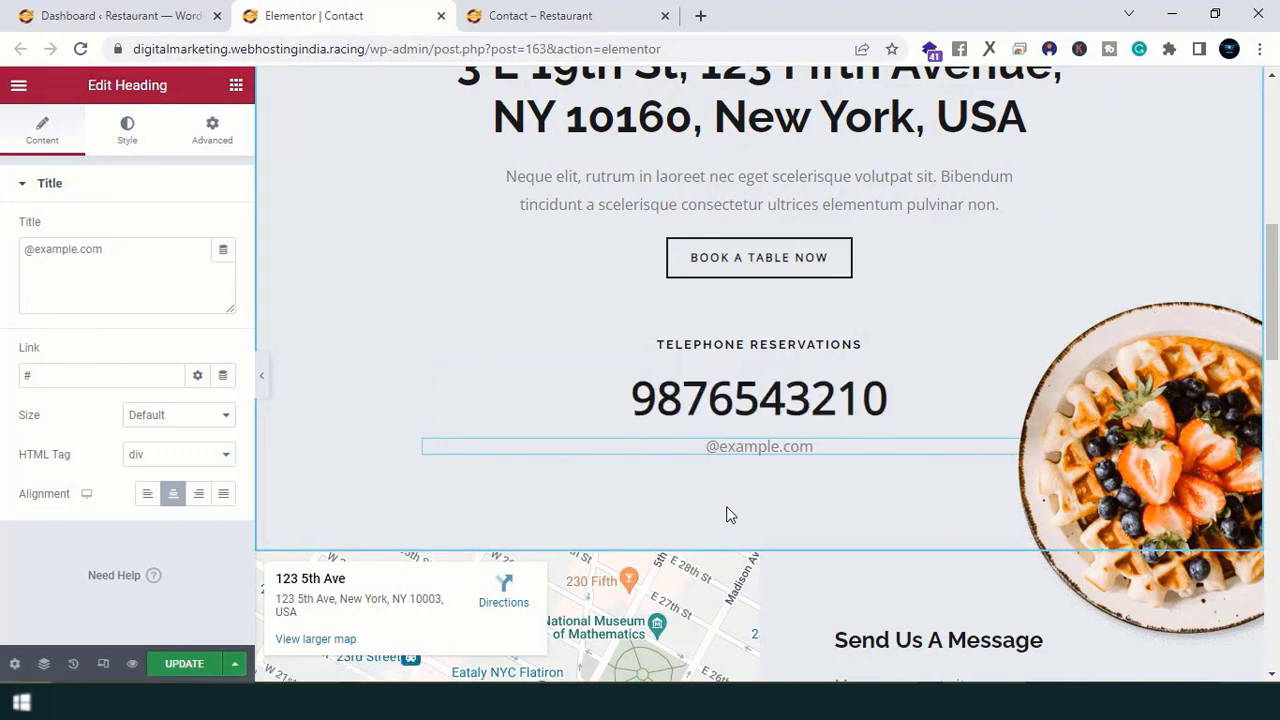
type("ex")
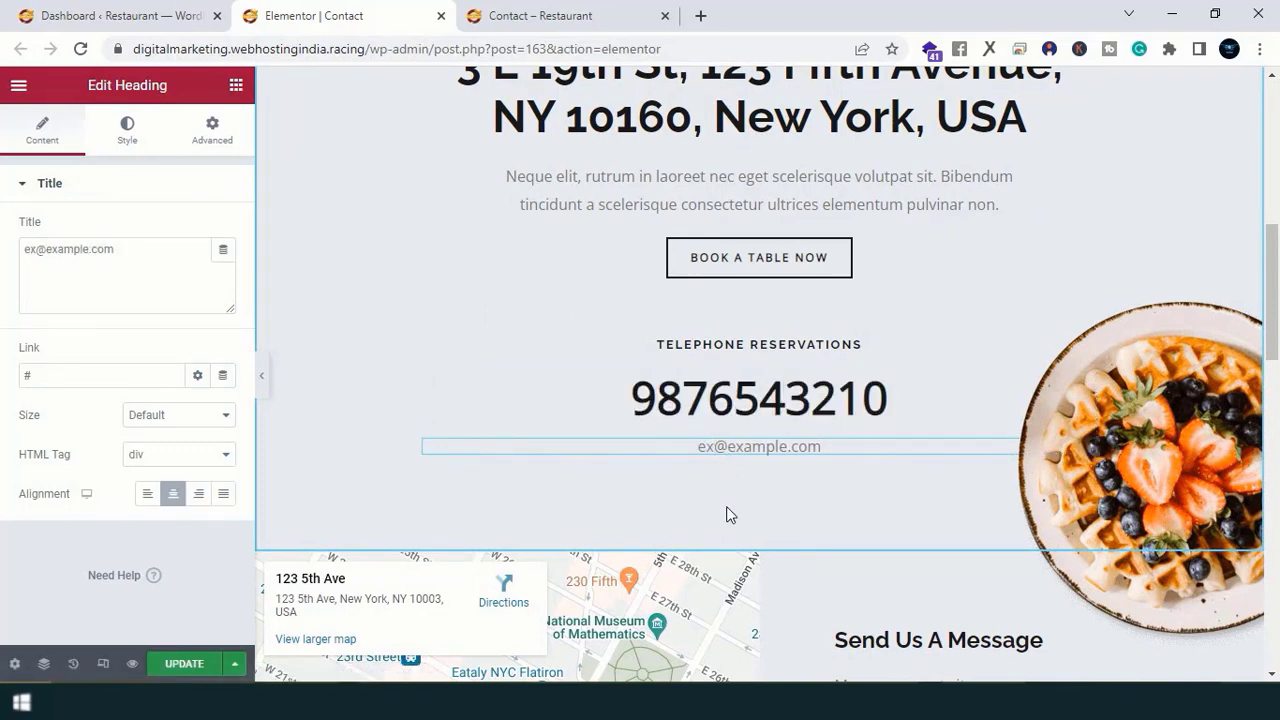
type("ample")
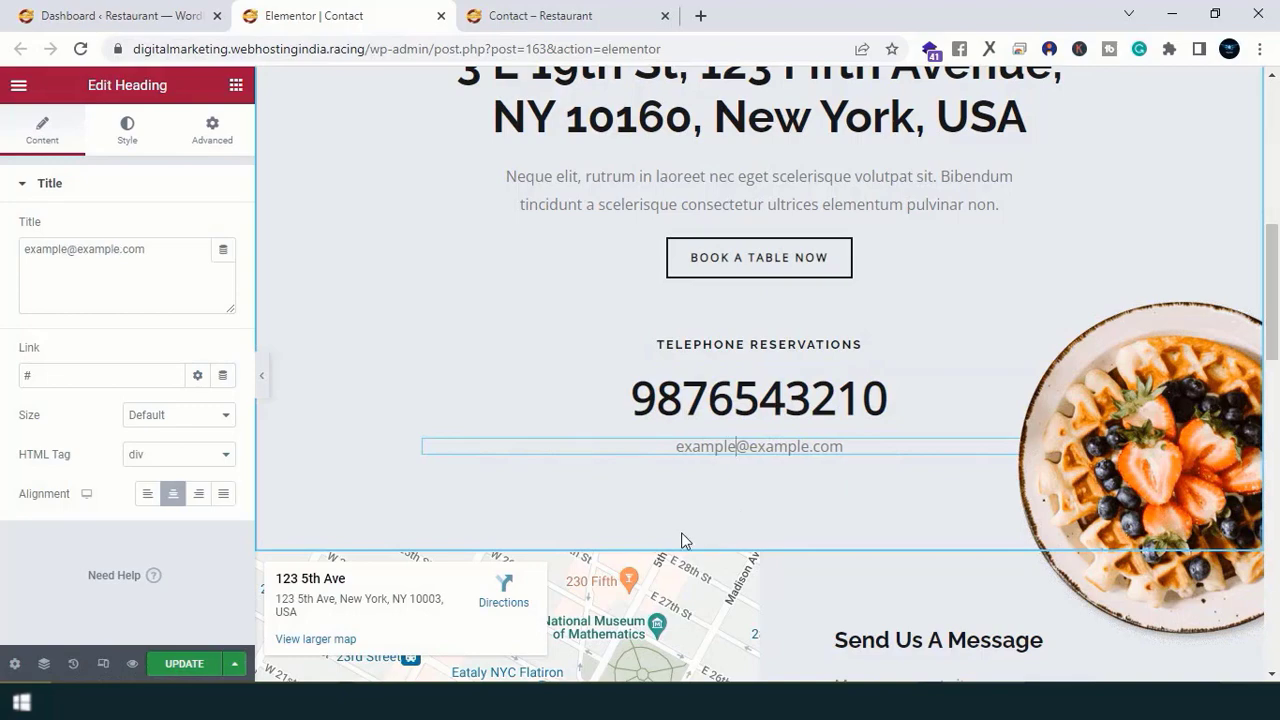
Step: Review the text under Send Us A Message, update the Contact page, and close its editor
scroll(682, 540, "down", 5)
left_click(950, 190)
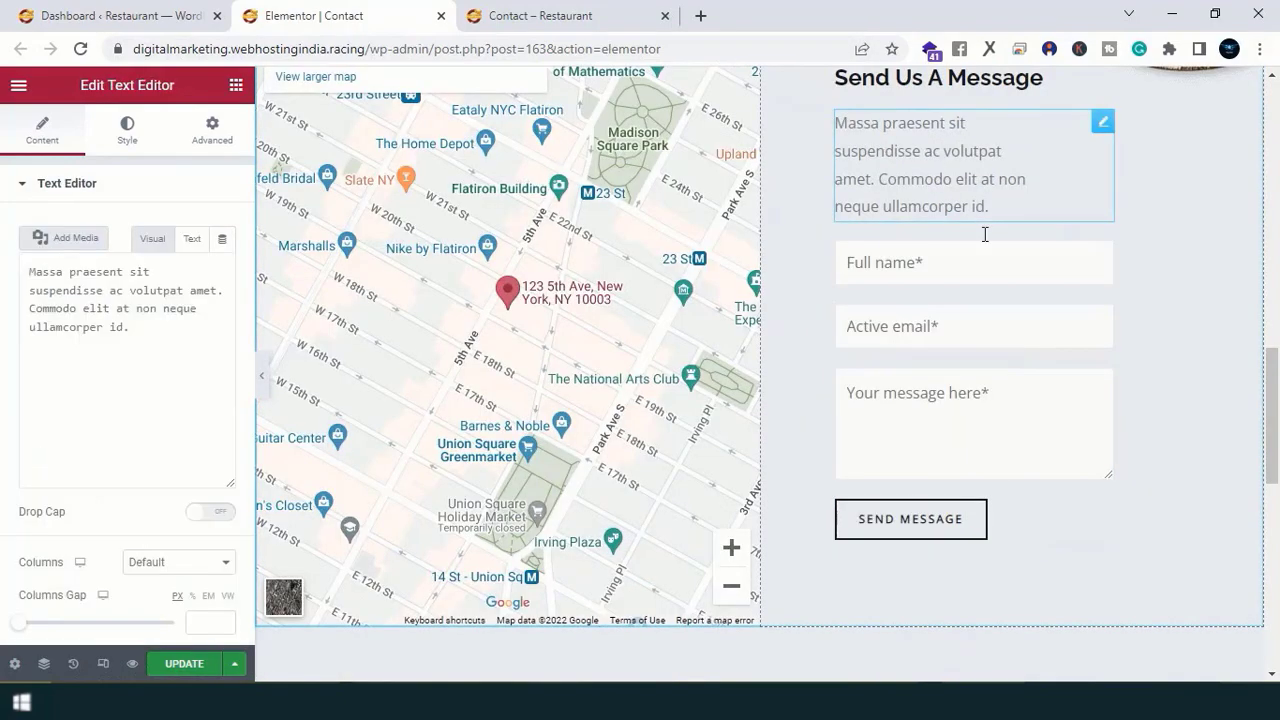
scroll(985, 234, "up", 15)
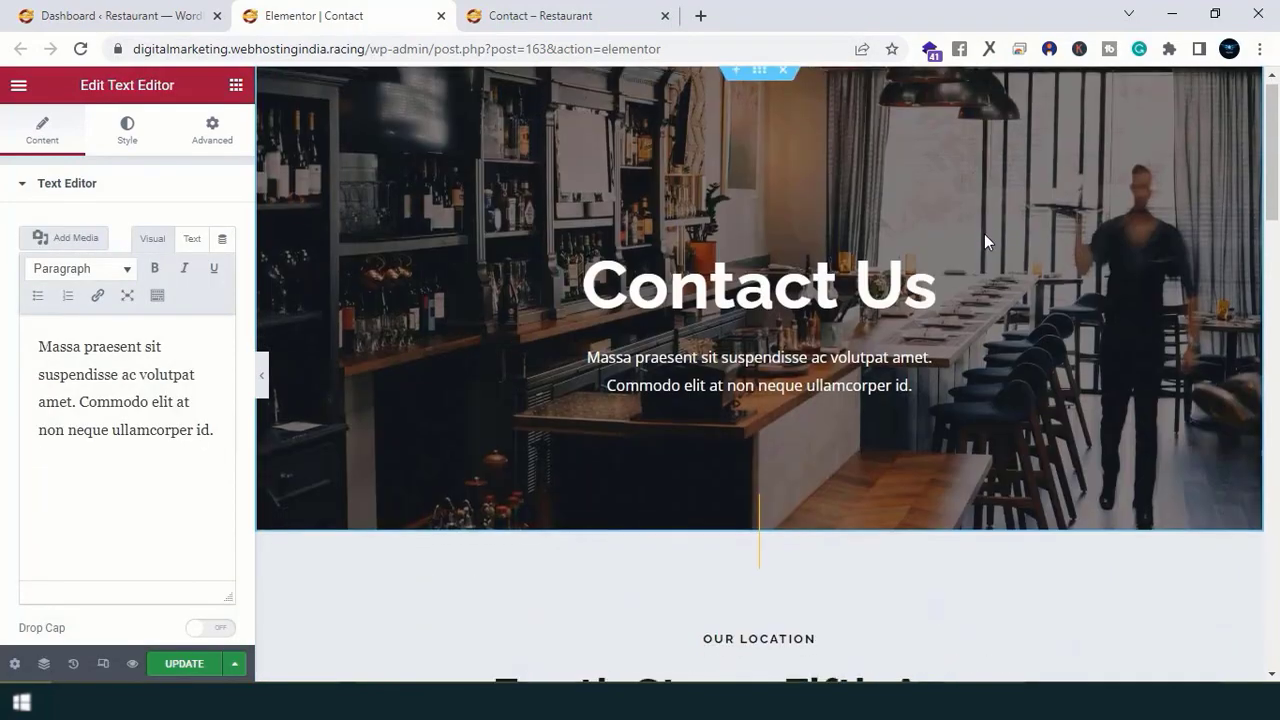
left_click(186, 663)
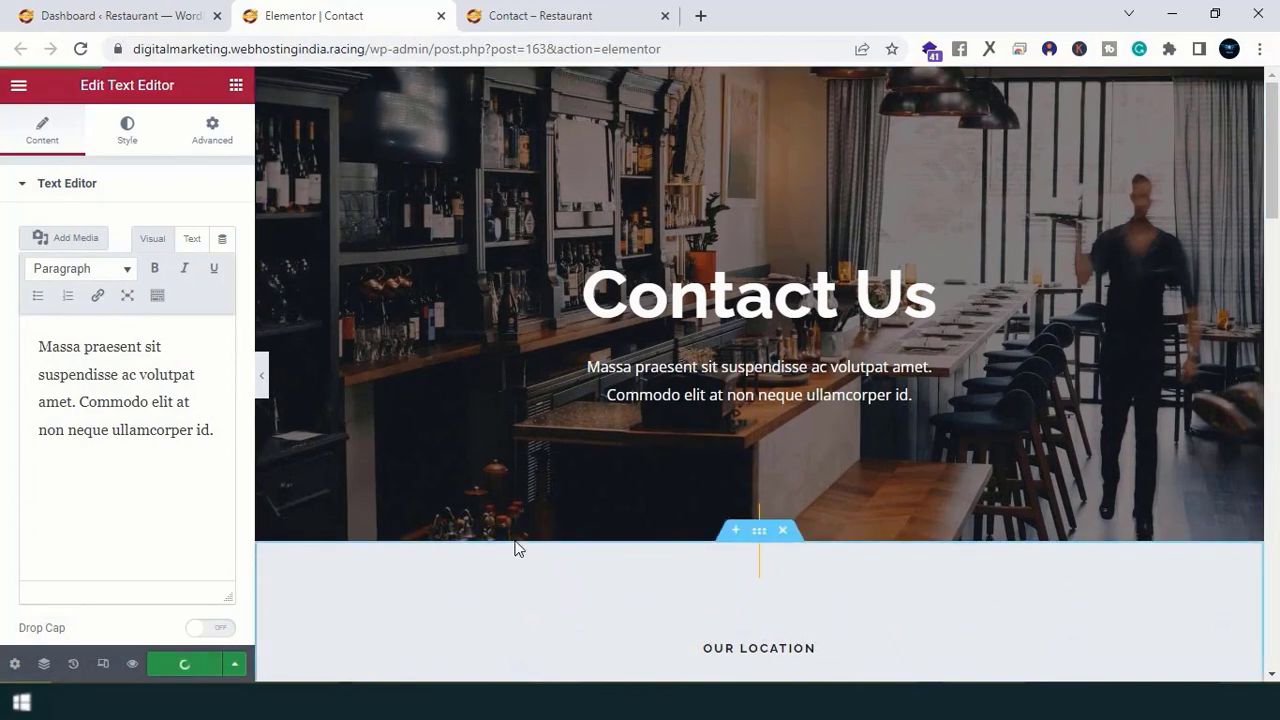
left_click(441, 15)
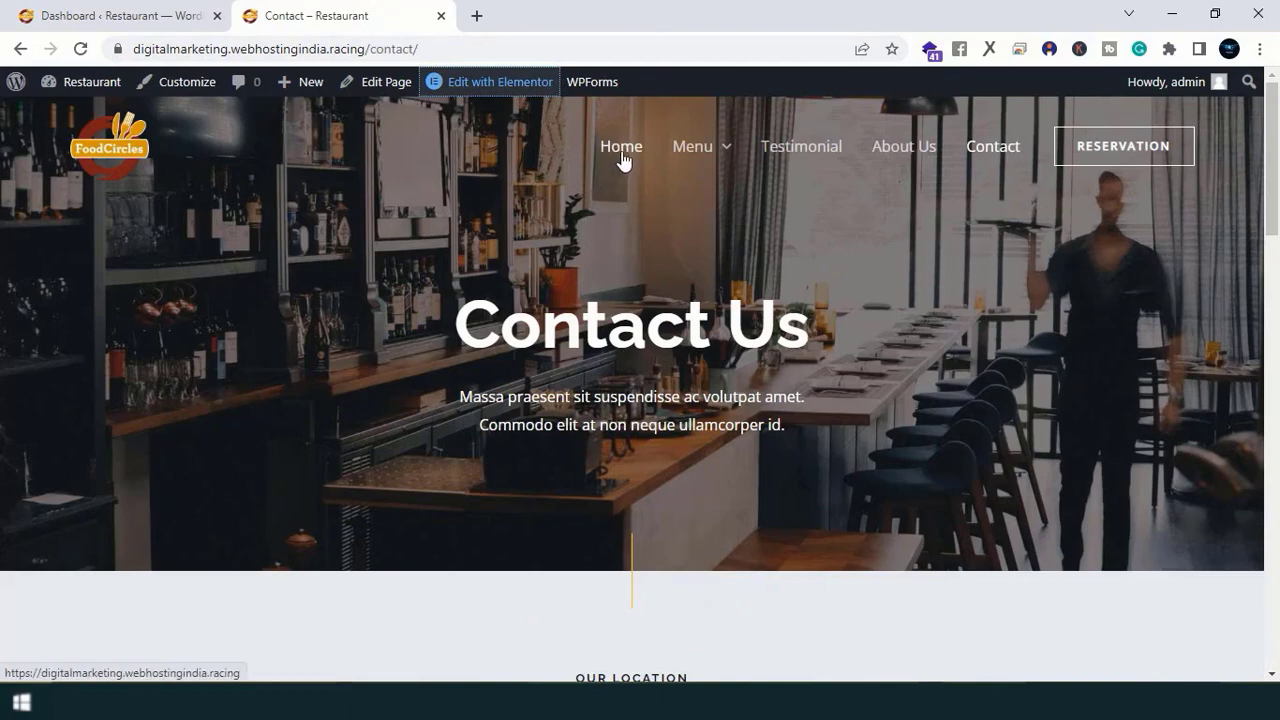
Step: Open the live home page and look over its hero and atmosphere sections
left_click(622, 160)
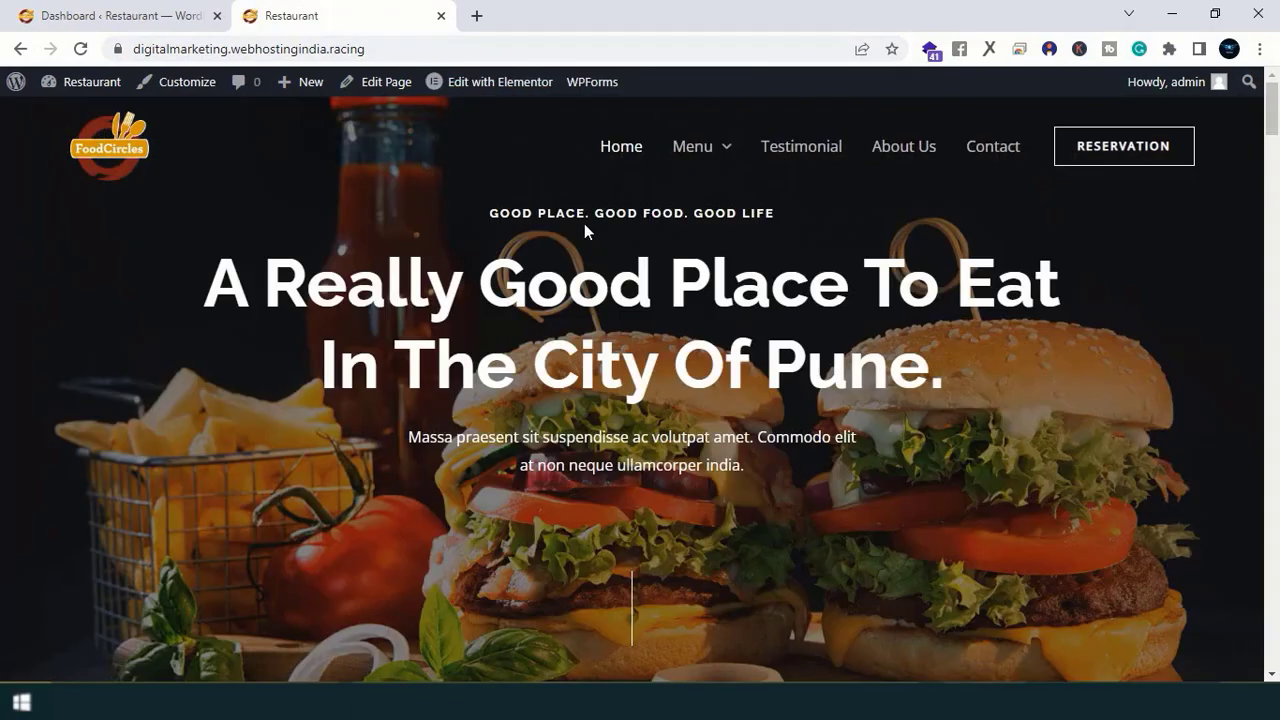
scroll(585, 230, "down", 8)
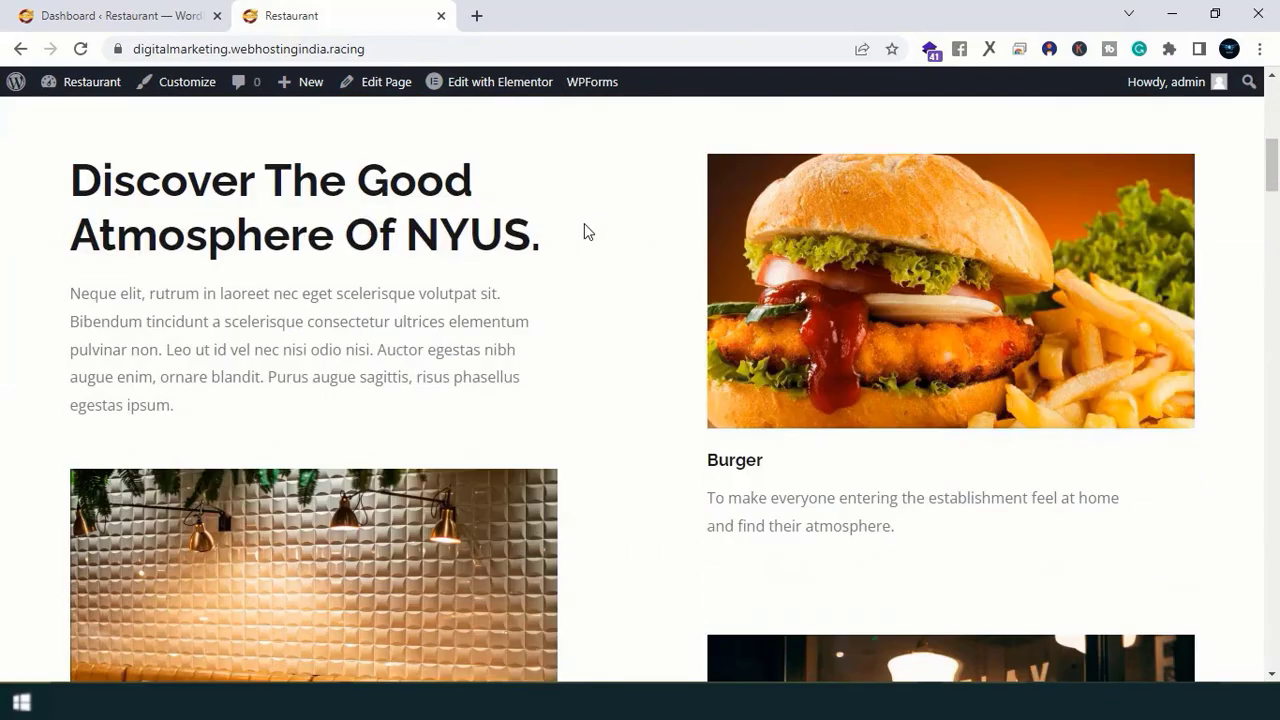
scroll(587, 230, "down", 2)
scroll(487, 195, "up", 10)
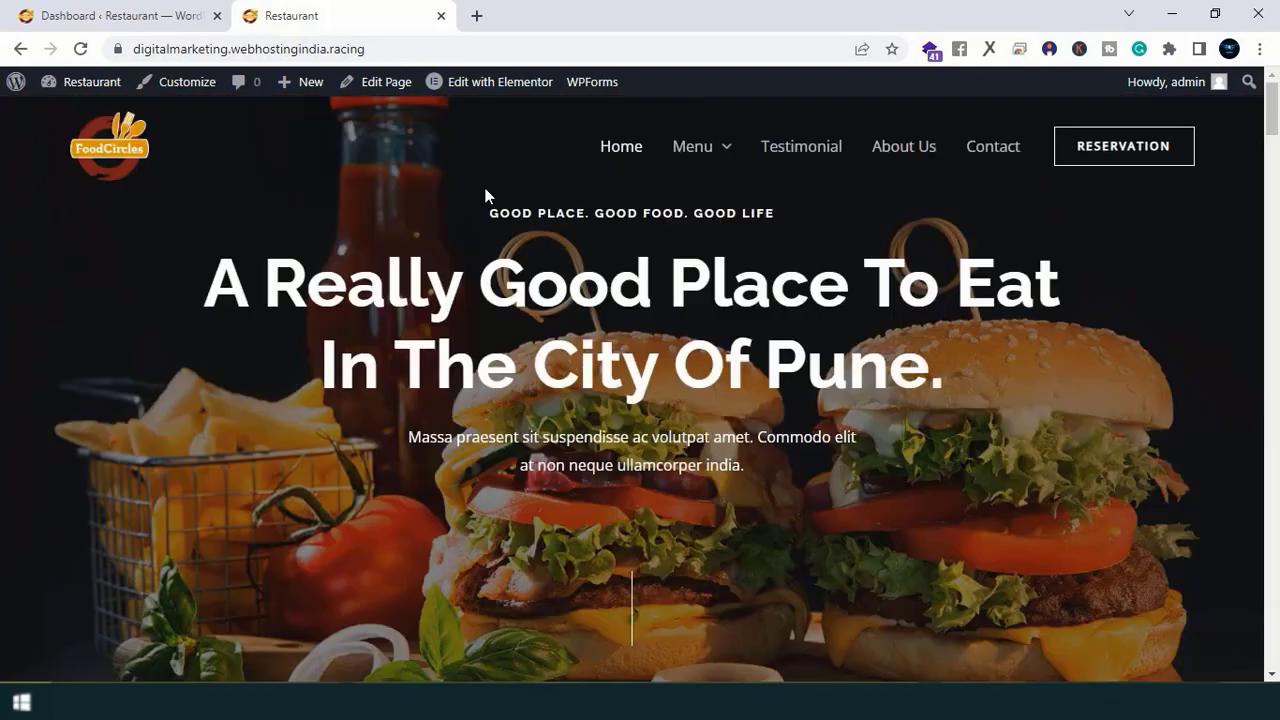